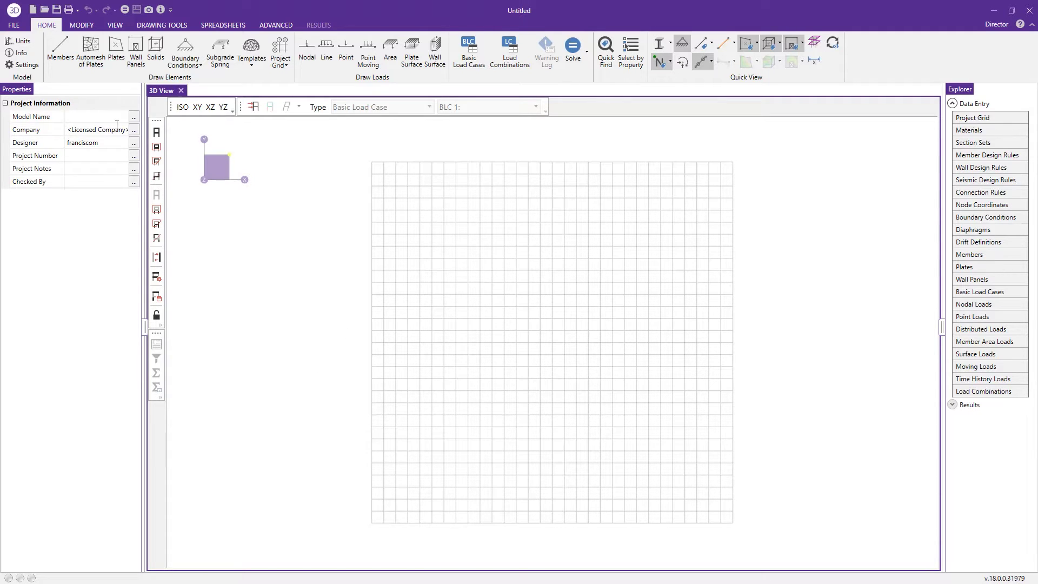
- In the model settings, set the hot rolled steel design code to AISC 15th (360-16): LRFD
left_click(26, 65)
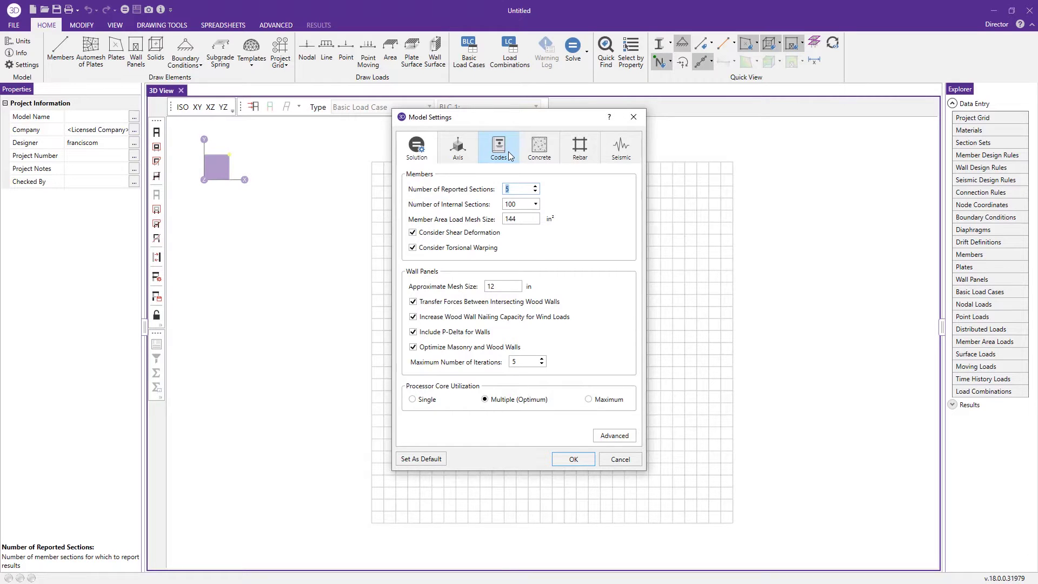
left_click(508, 157)
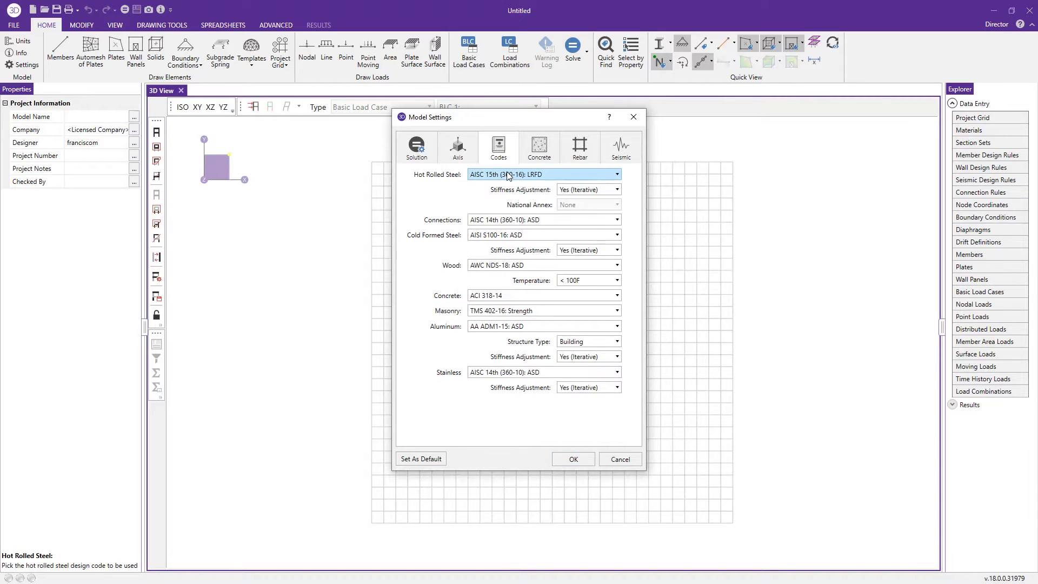
left_click(510, 175)
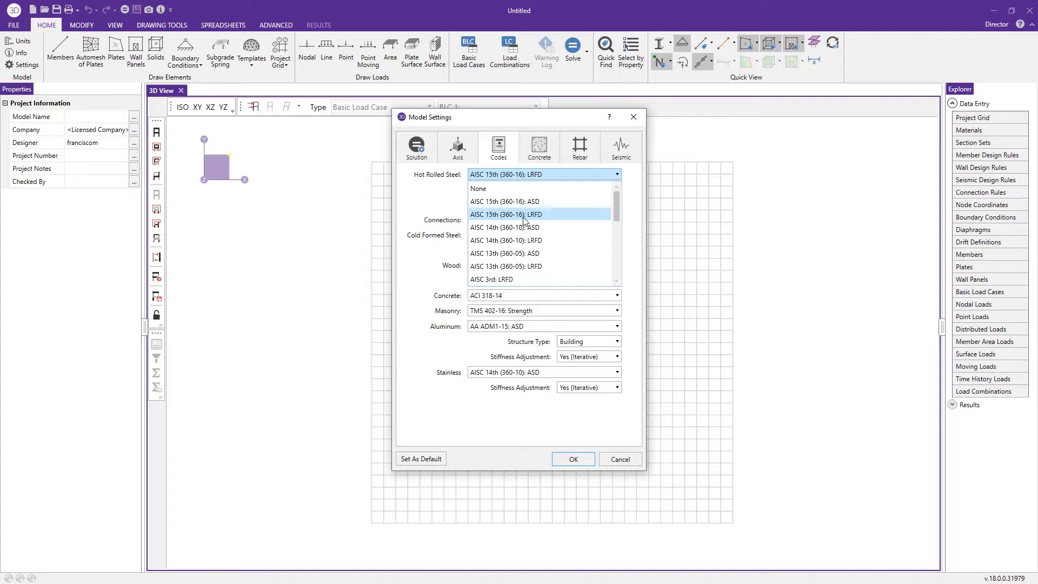
left_click(540, 216)
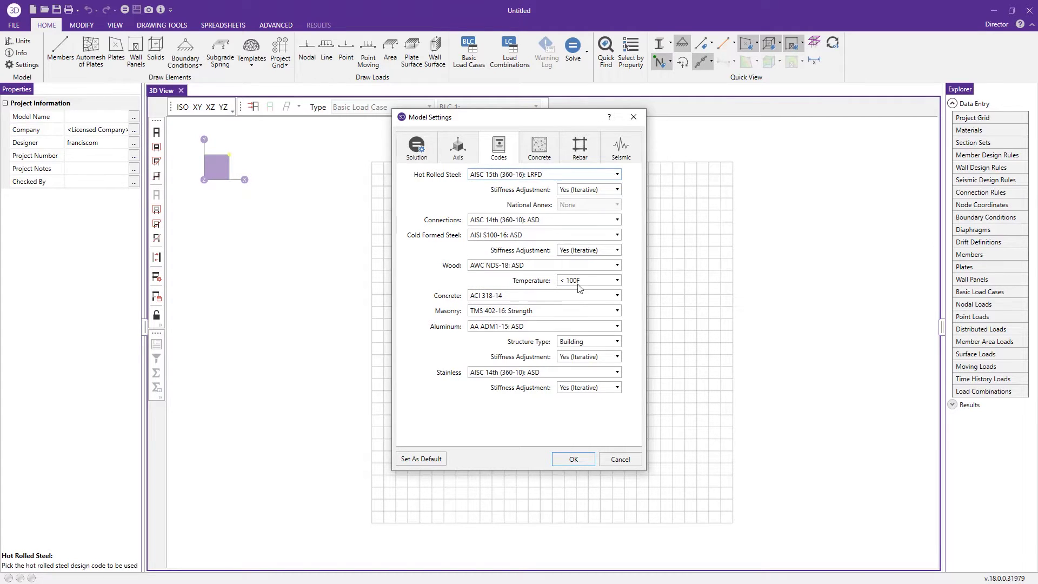
left_click(573, 459)
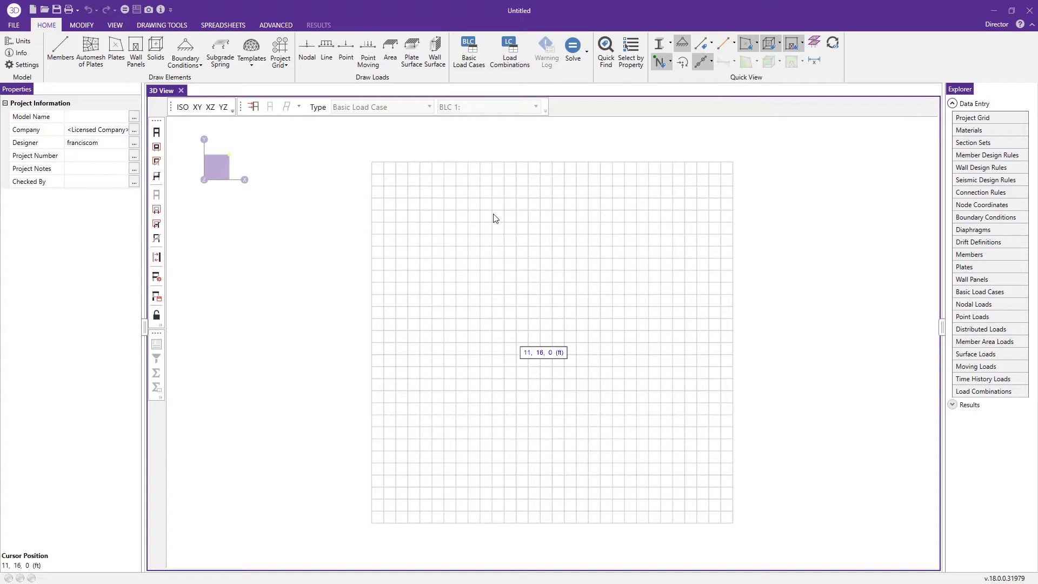
- Define the first basic load case with description DL, category DL and a Y gravity factor of -1
left_click(470, 52)
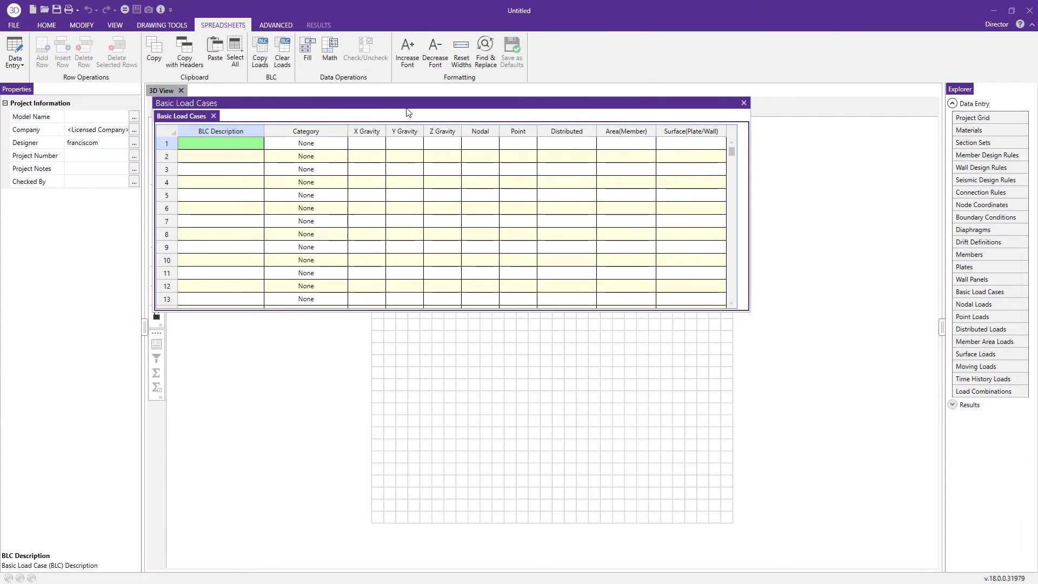
left_click_drag(408, 107, 508, 154)
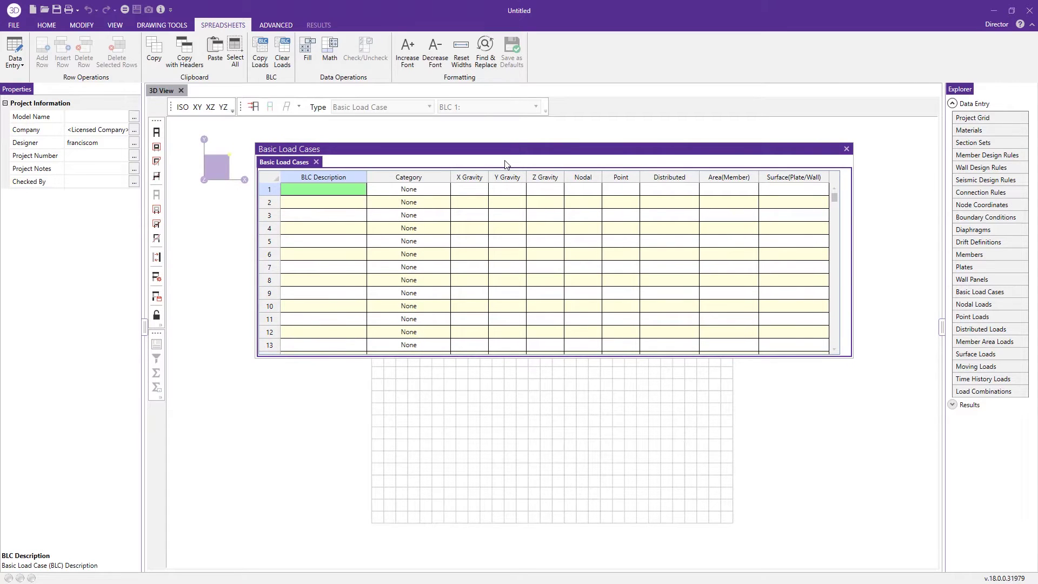
left_click(338, 192)
type("dl")
key("BackSpace")
key("BackSpace")
type("DL")
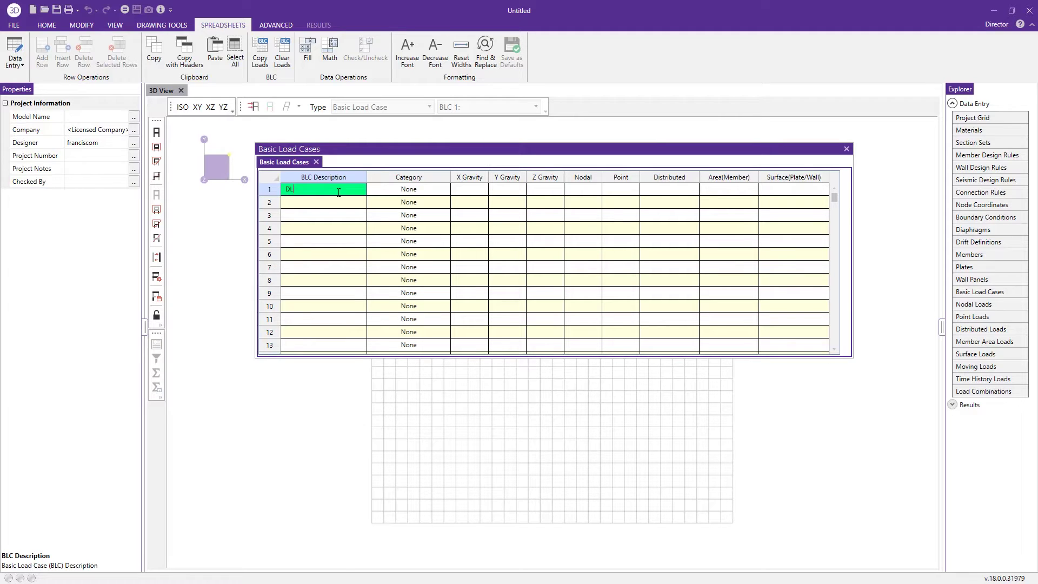
key("Tab")
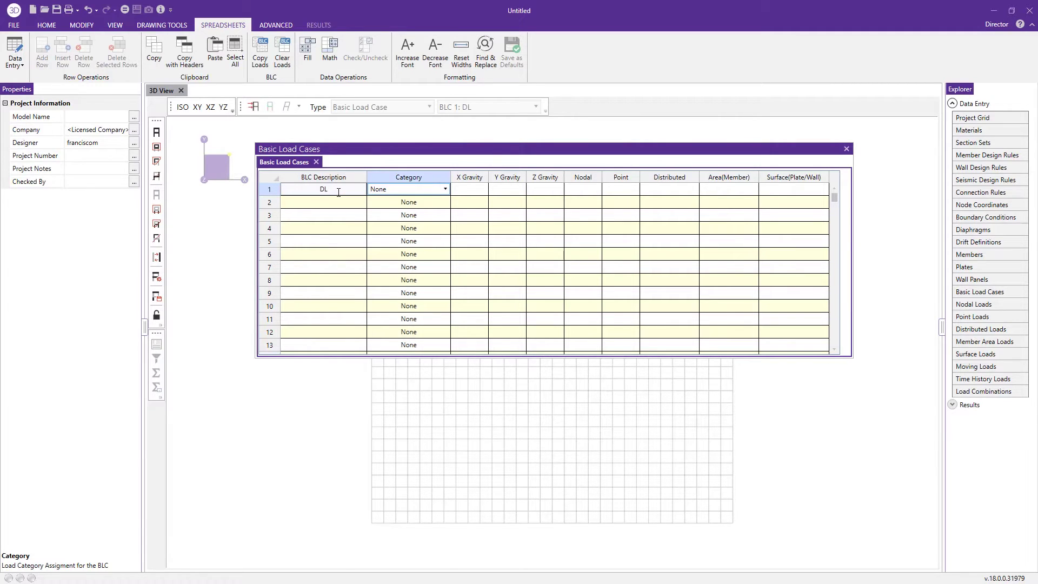
key("d")
key("Tab")
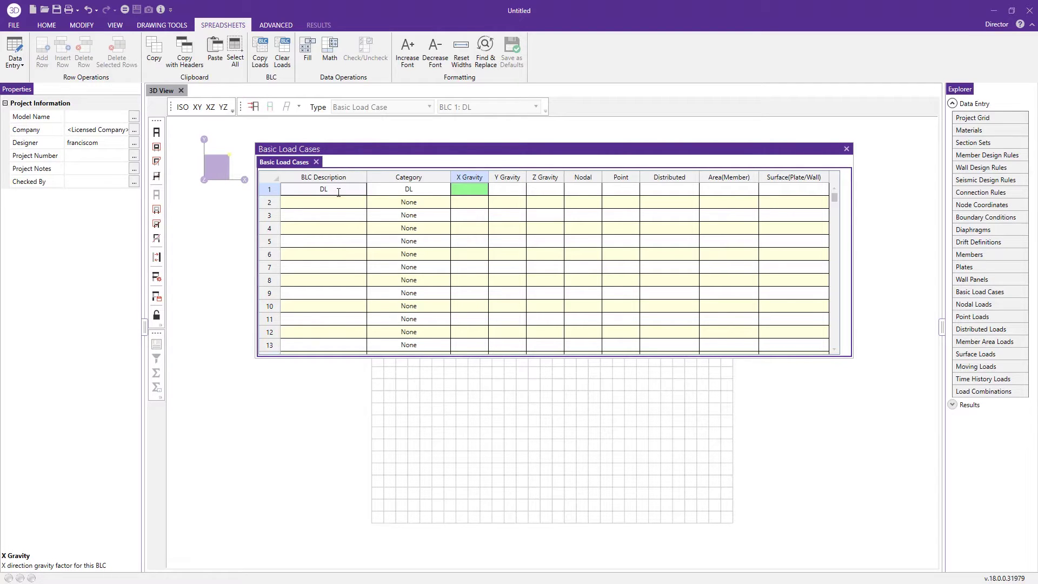
key("Tab")
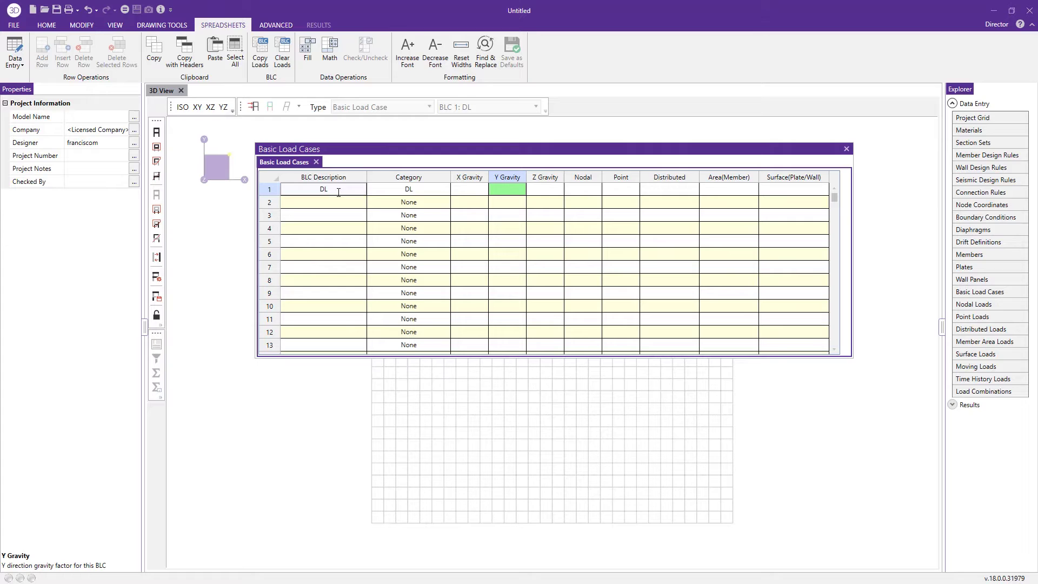
type("-1")
key("Return")
- Define the second basic load case with description LL and category LL, then close the load case spreadsheet
key("Left")
key("Left")
key("Left")
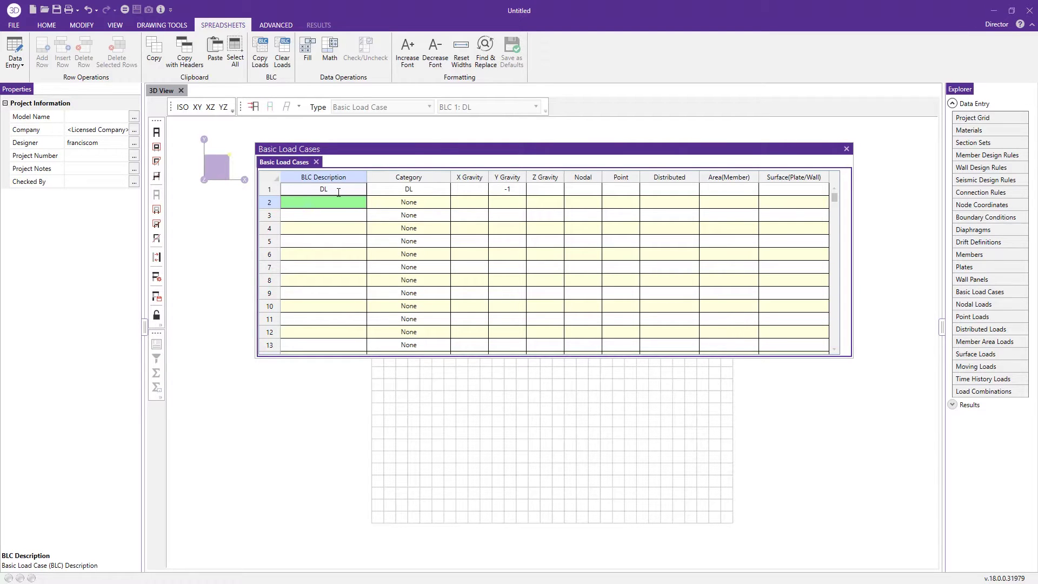
type("LL")
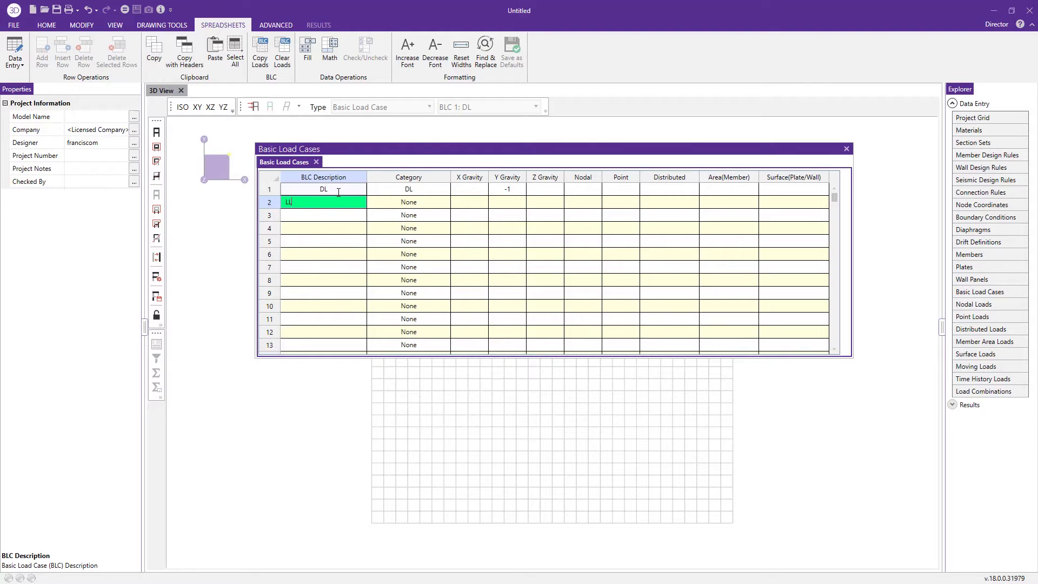
key("Tab")
type("LL")
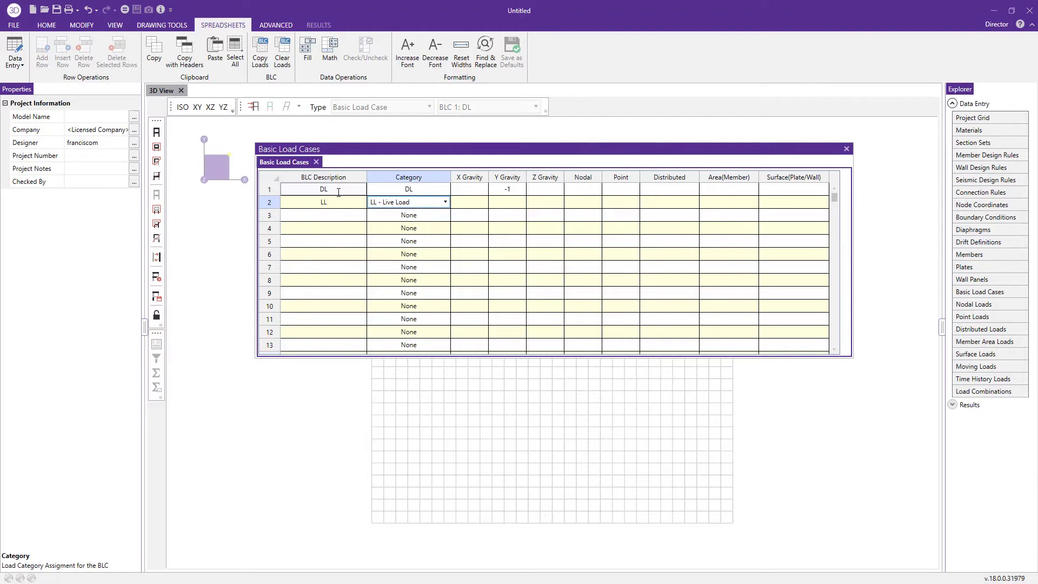
key("Tab")
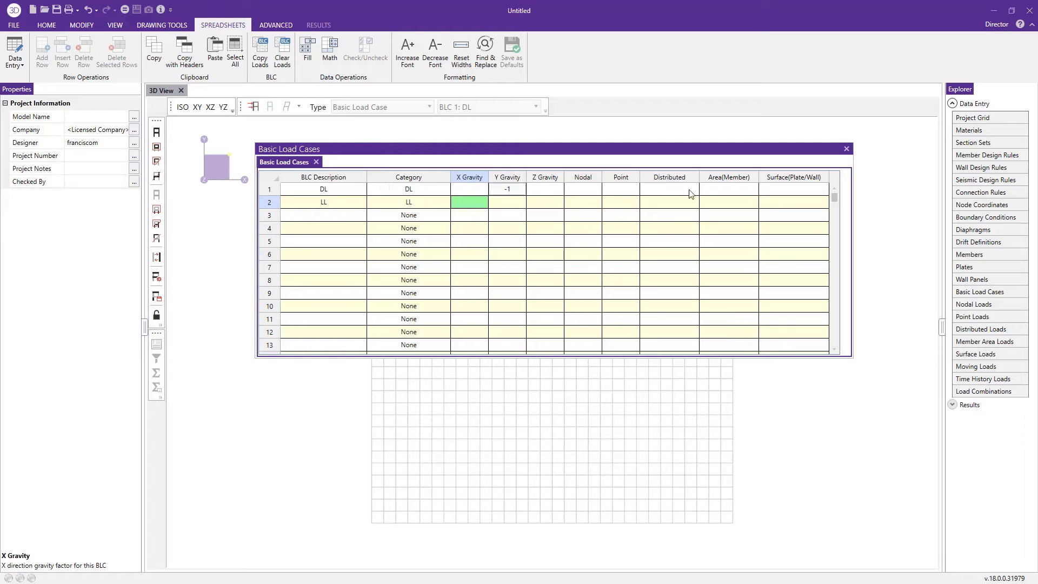
left_click(846, 150)
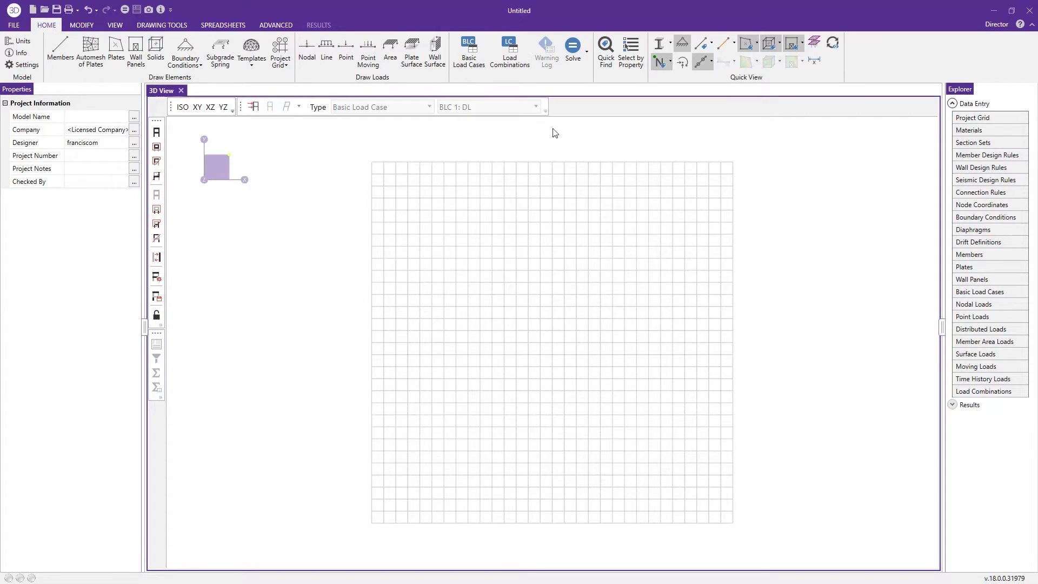
- Generate the gravity load combinations for the 2018 IBC Strength code, including deflection combinations and roof live load
left_click(515, 52)
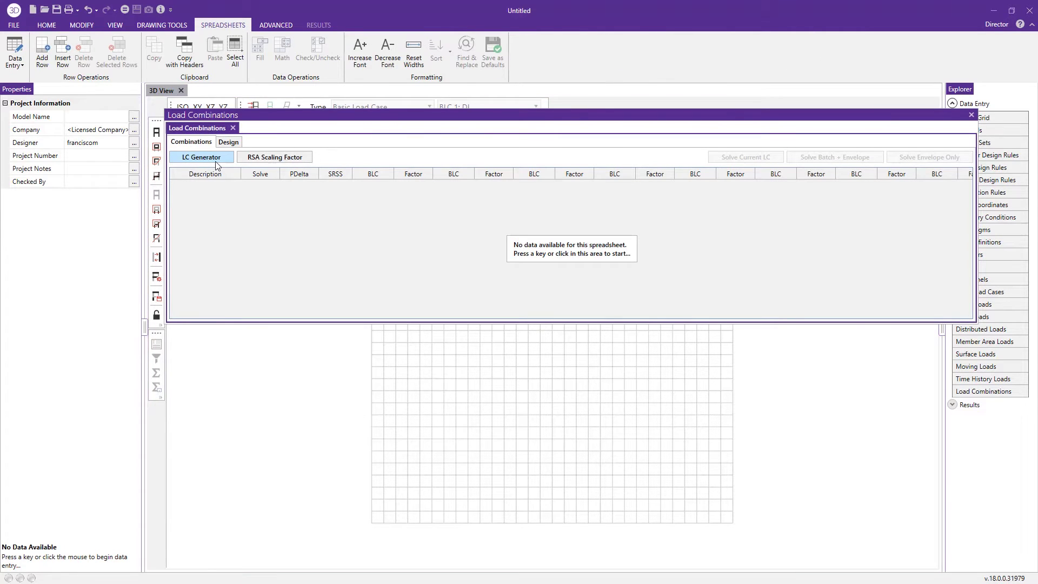
left_click(226, 160)
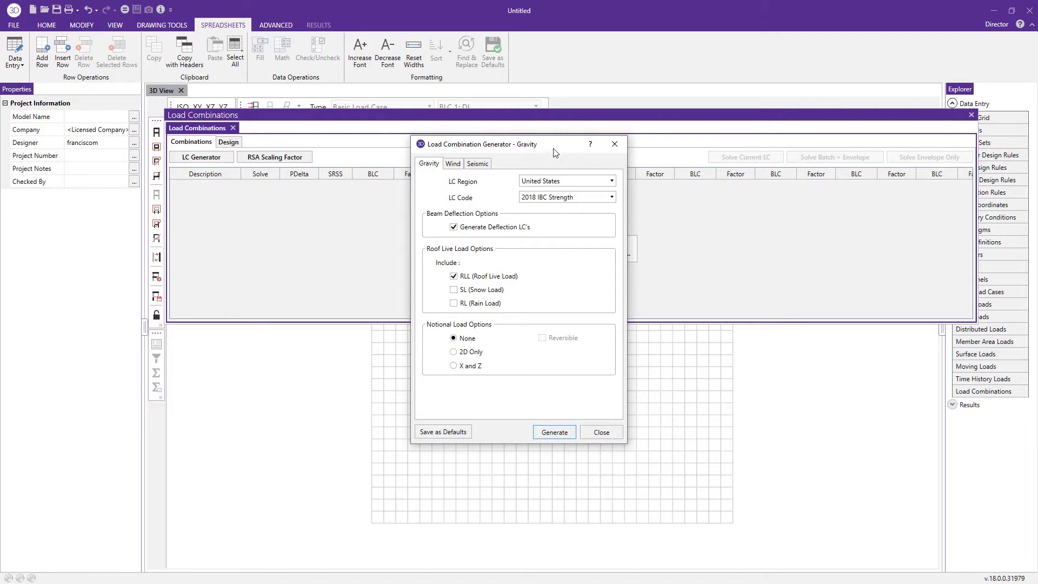
left_click(549, 199)
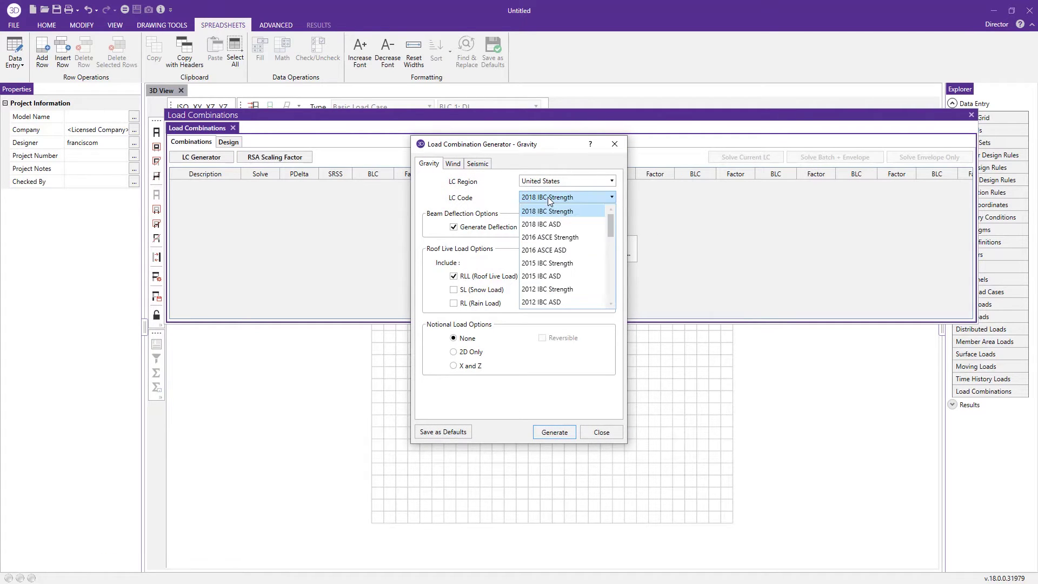
left_click(575, 212)
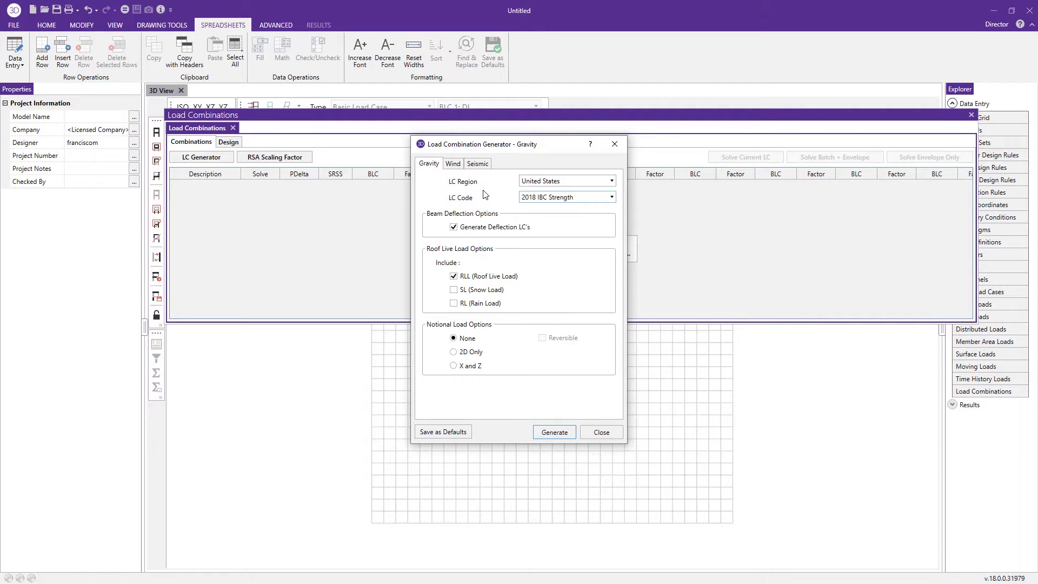
left_click(562, 431)
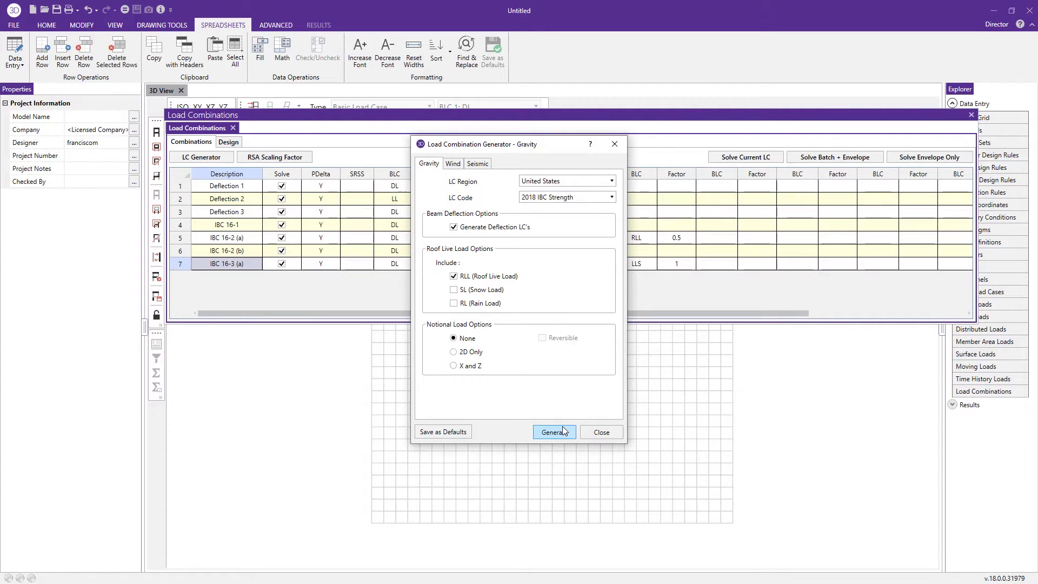
left_click(615, 144)
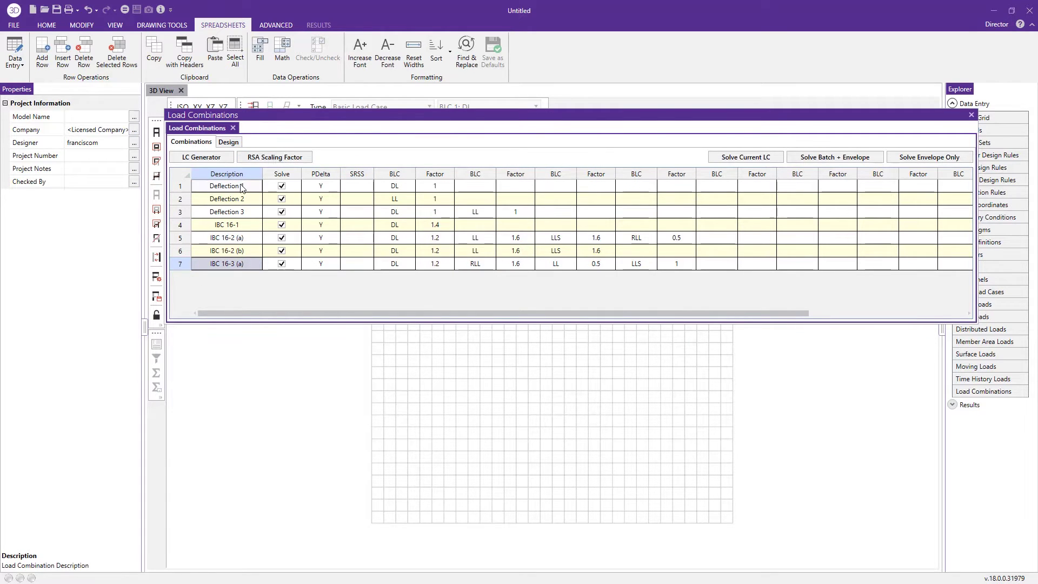
left_click(239, 227)
left_click(971, 115)
- In the member design rules, set the maximum depth of the Typical rule to 4 in
left_click(998, 157)
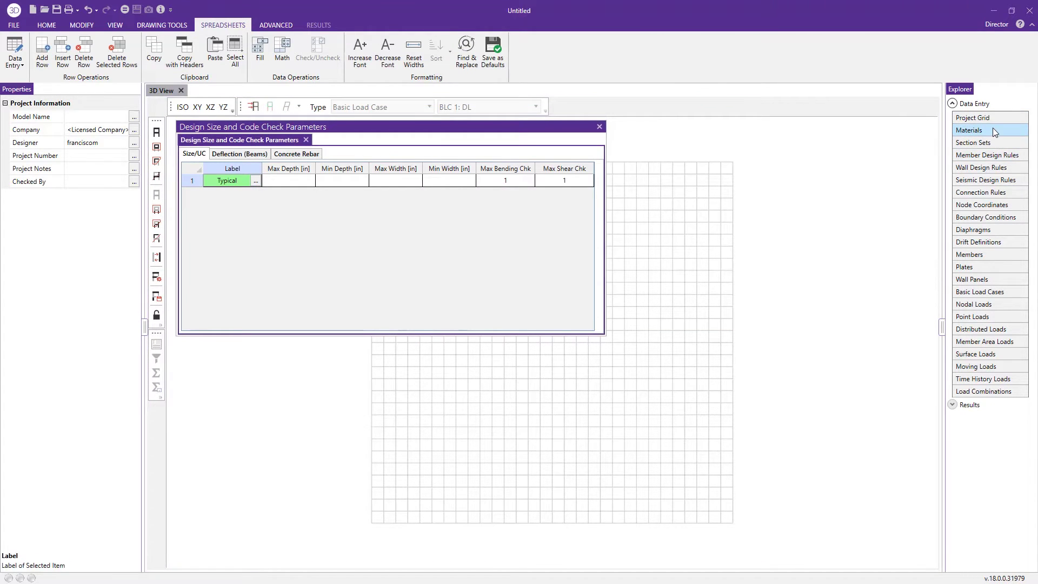
left_click_drag(362, 129, 461, 142)
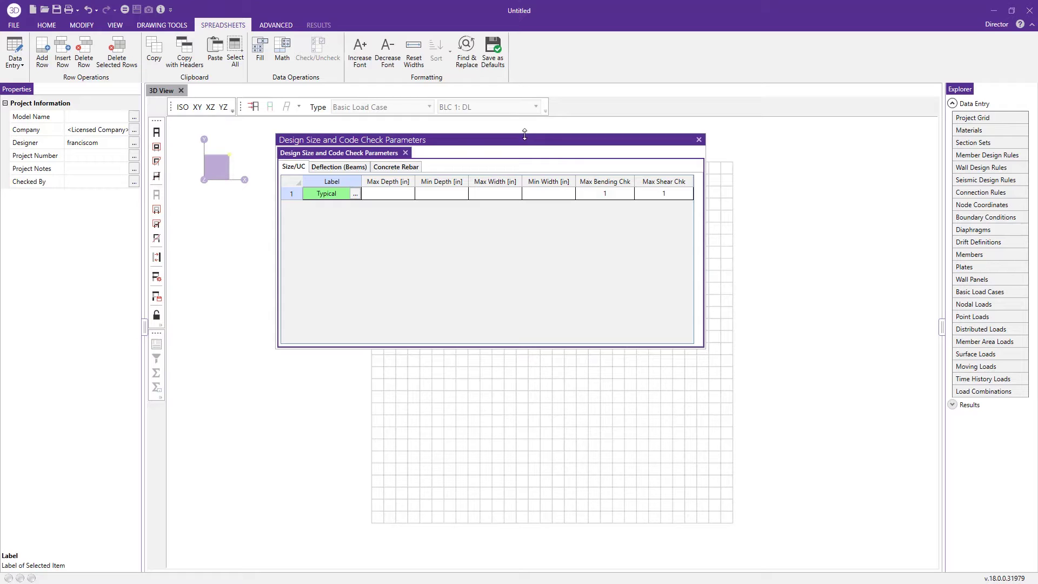
left_click(393, 196)
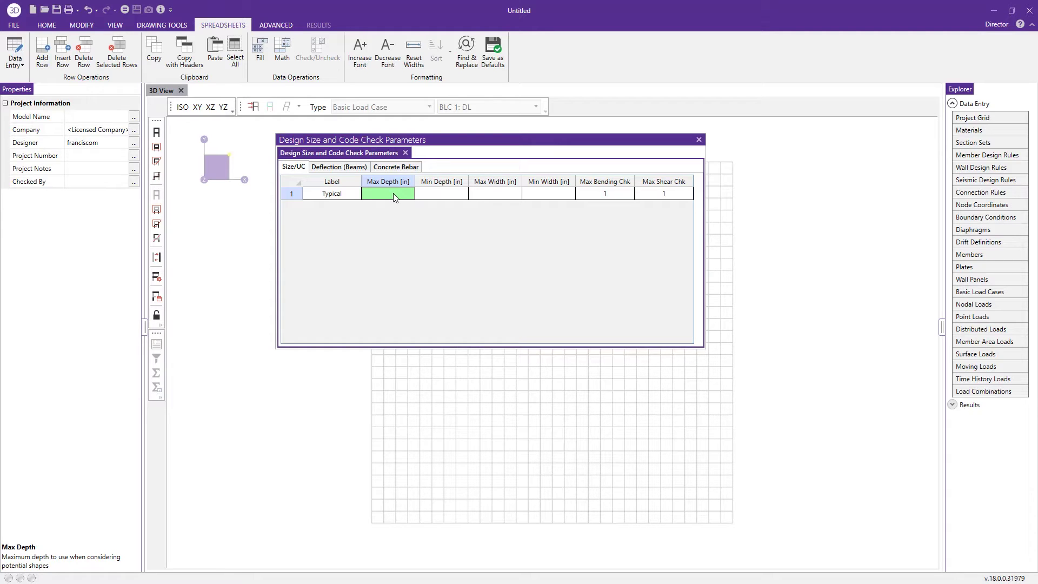
type("4")
key("Tab")
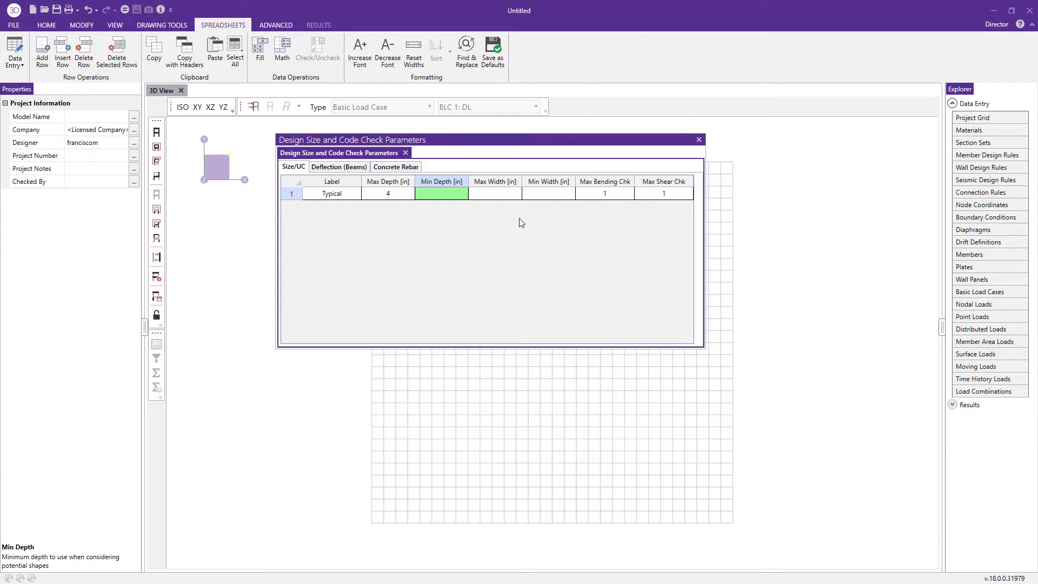
key("Tab")
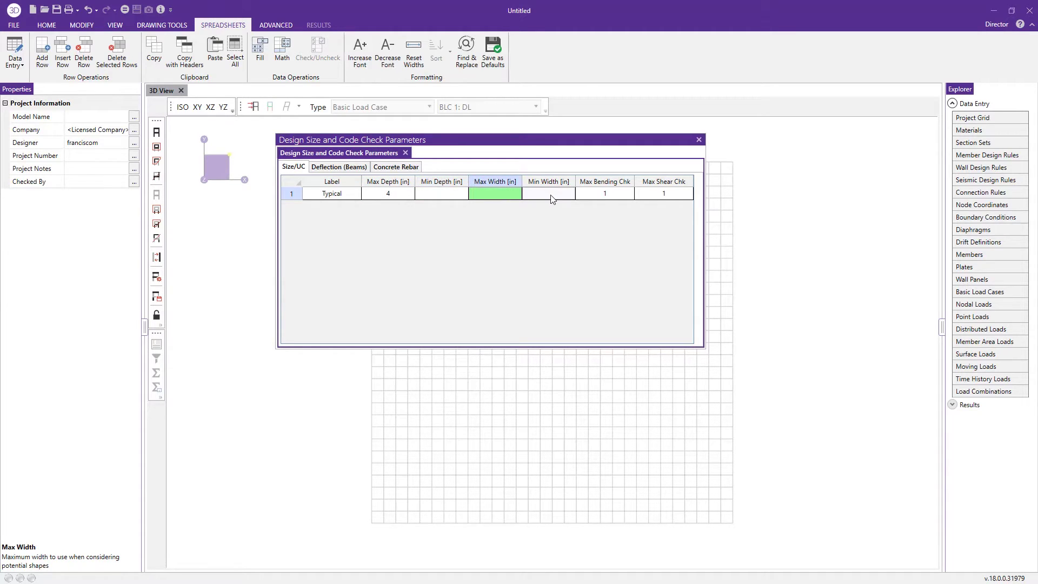
key("Tab")
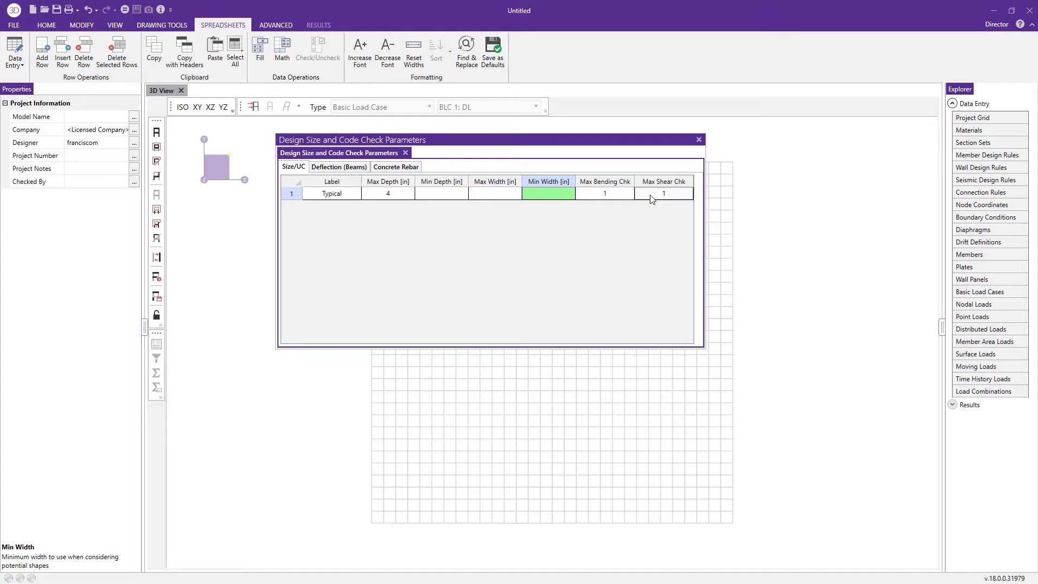
- Set the Typical design rule's maximum bending check and maximum shear check to 0.9
left_click(626, 198)
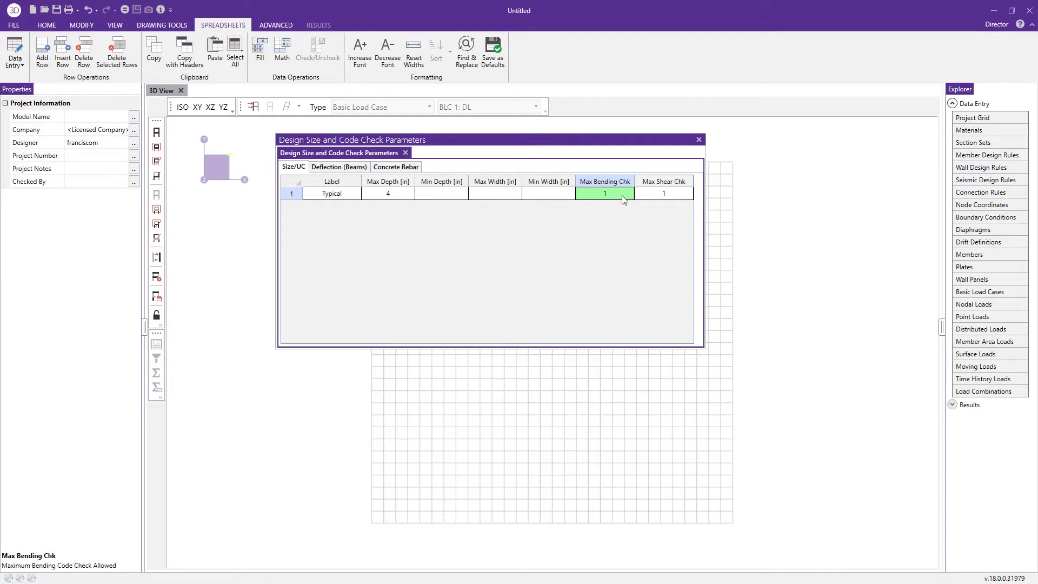
left_click(622, 197)
key("Return")
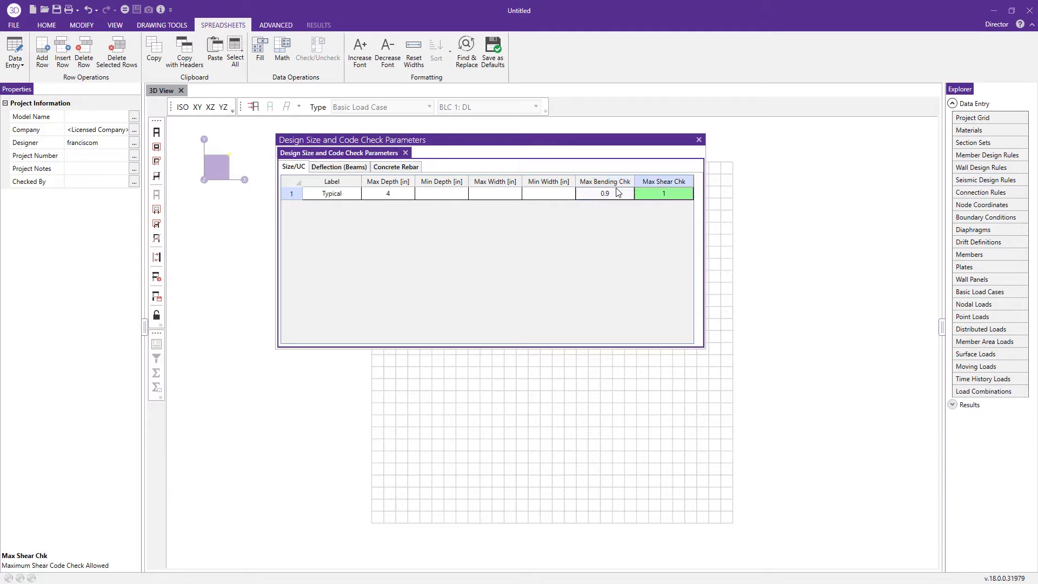
left_click(676, 196)
type(".9")
left_click(625, 199)
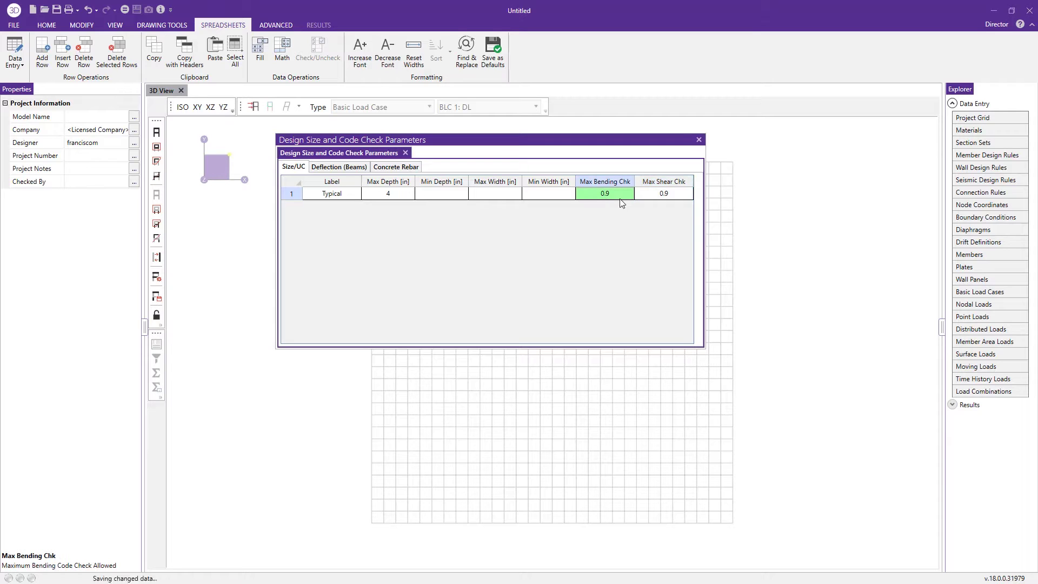
- Assign load combination 1: Deflection 1 as the first beam deflection check of the Typical design rule
left_click(355, 168)
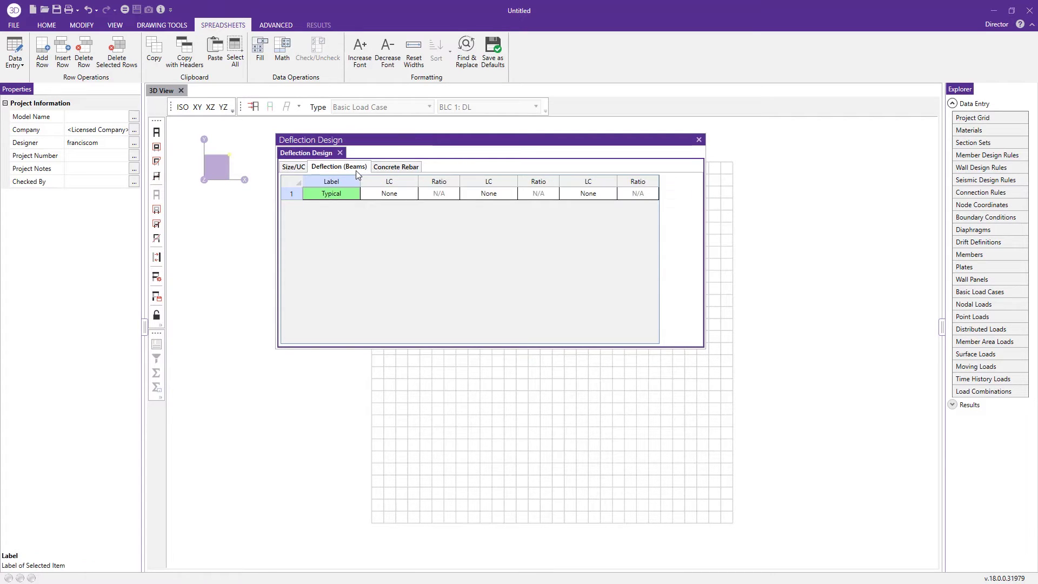
left_click(412, 194)
left_click(412, 194)
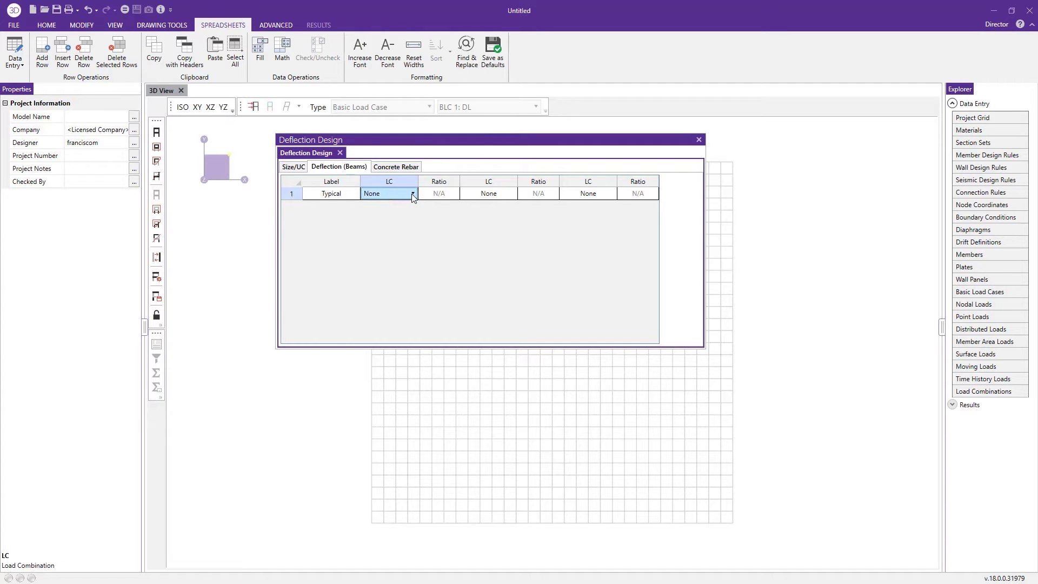
left_click(412, 194)
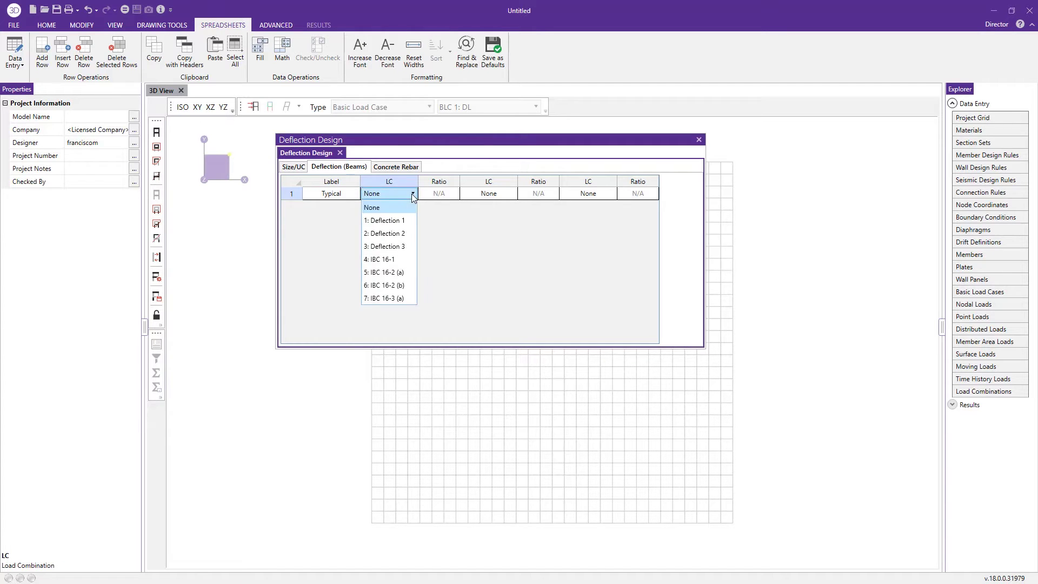
left_click(401, 222)
left_click_drag(451, 142, 427, 208)
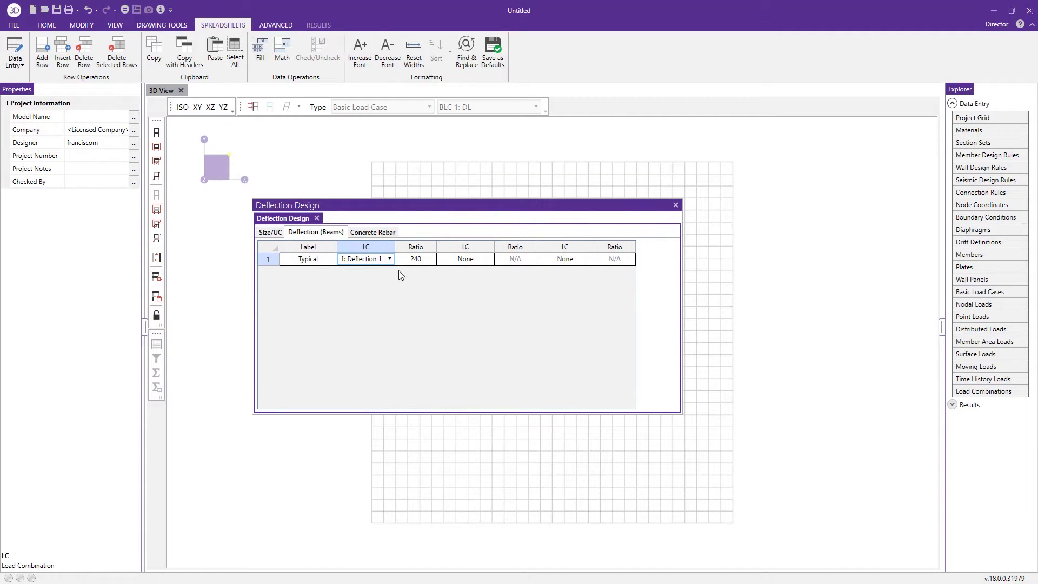
- Set the Typical rule's Deflection 1 ratio to 180 and assign 2: Deflection 2 as its second beam deflection check
left_click(427, 261)
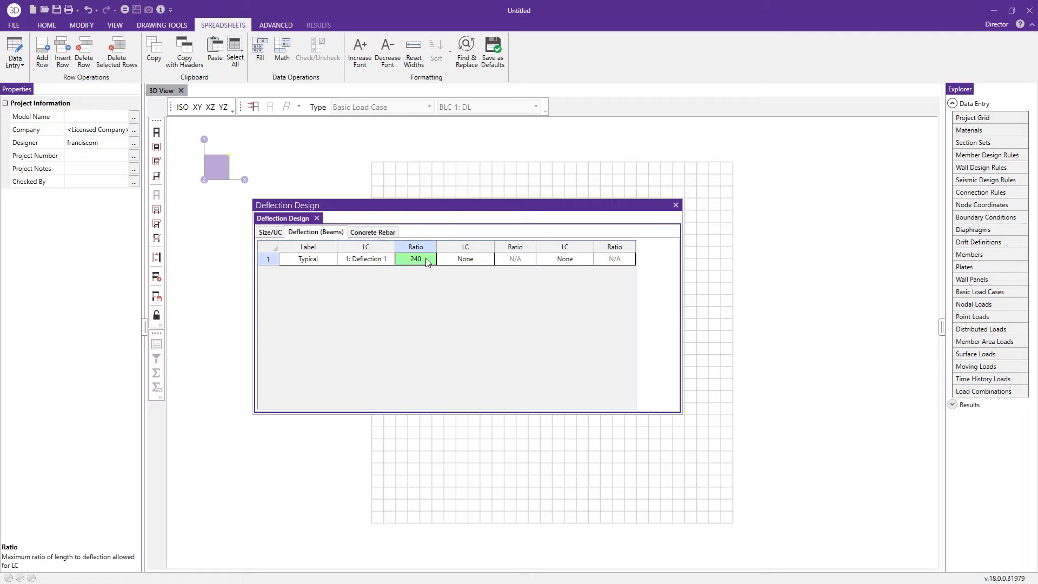
type("180")
key("Tab")
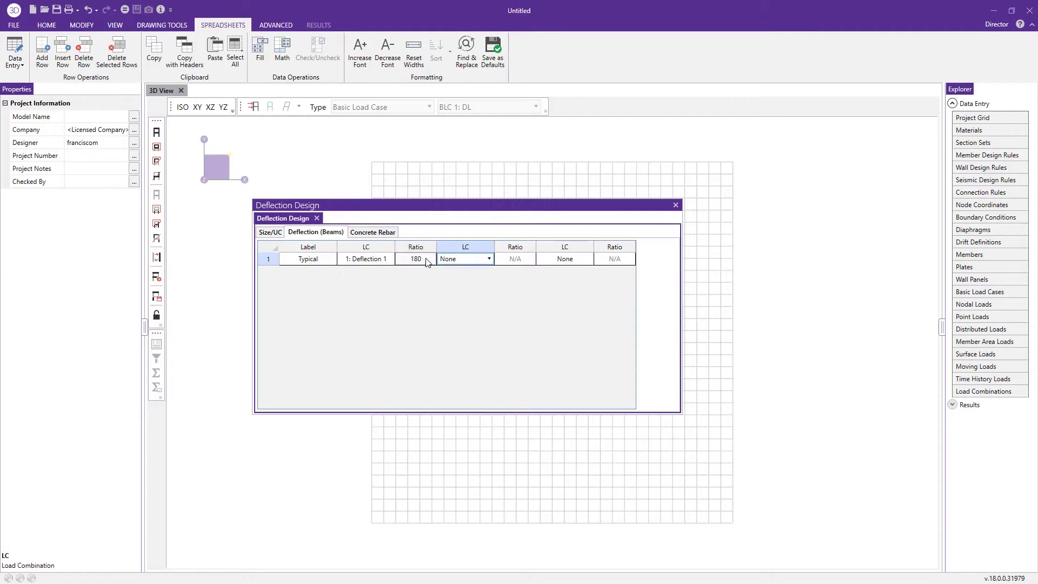
left_click(489, 259)
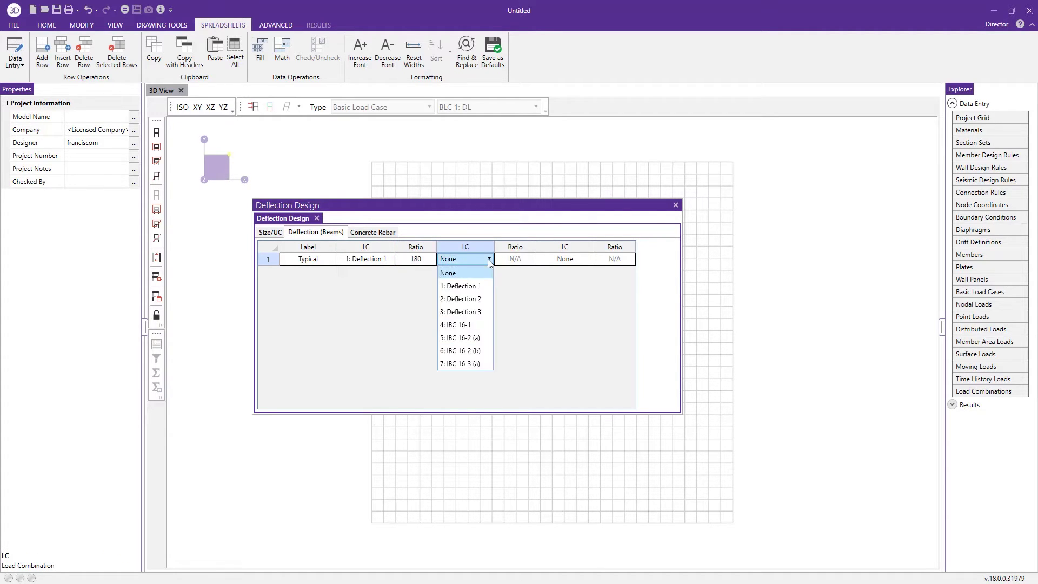
left_click(483, 302)
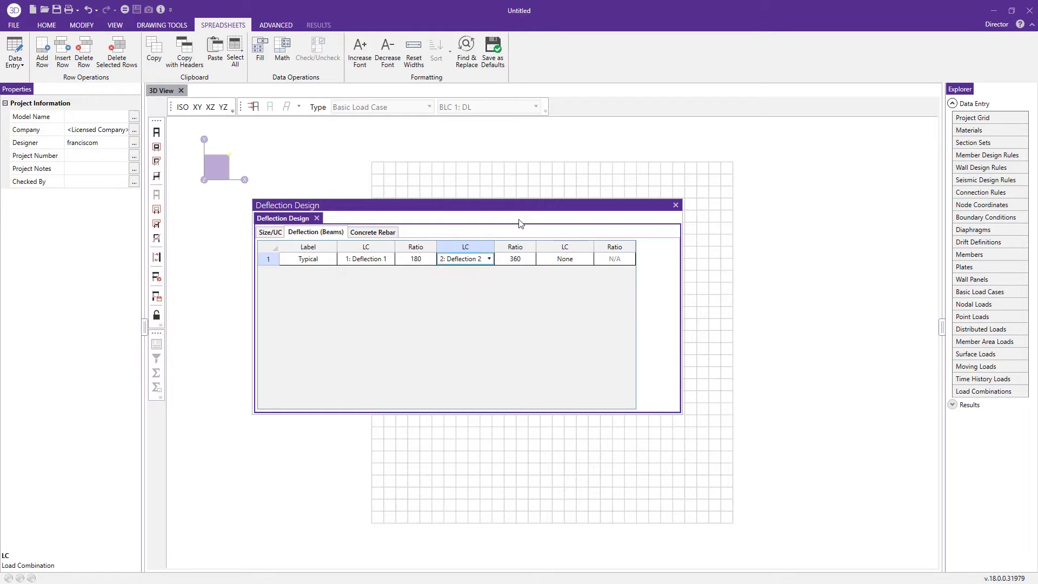
- Assign load combination 3: Deflection 3 as the third beam deflection check of the Typical design rule
left_click(565, 258)
left_click(588, 259)
key("Escape")
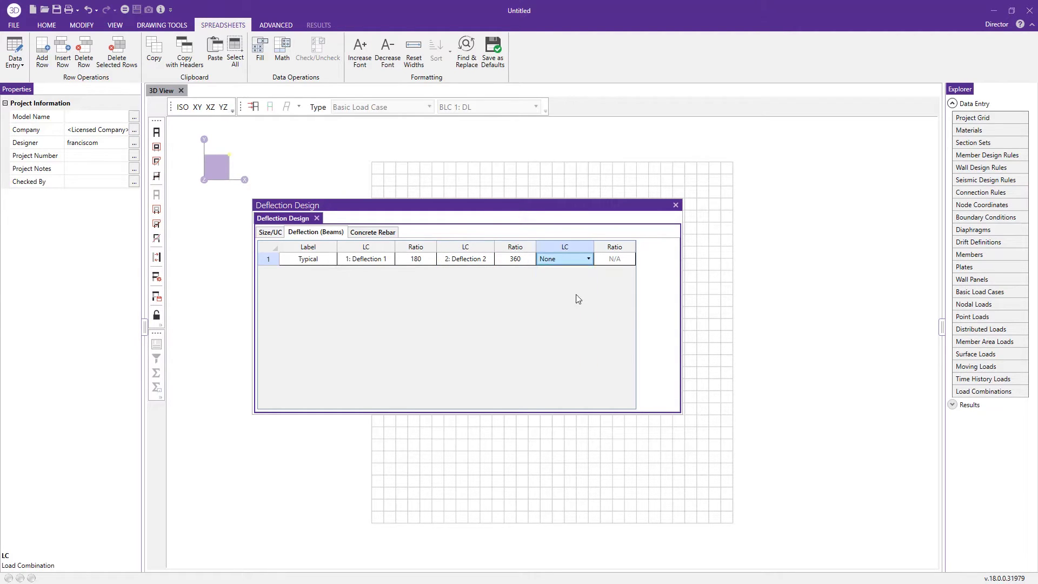
key("Down")
key("Down")
key("Down")
- Compare the load combinations with the Typical rule's beam deflection checks, and close both spreadsheets
left_click_drag(468, 205, 457, 264)
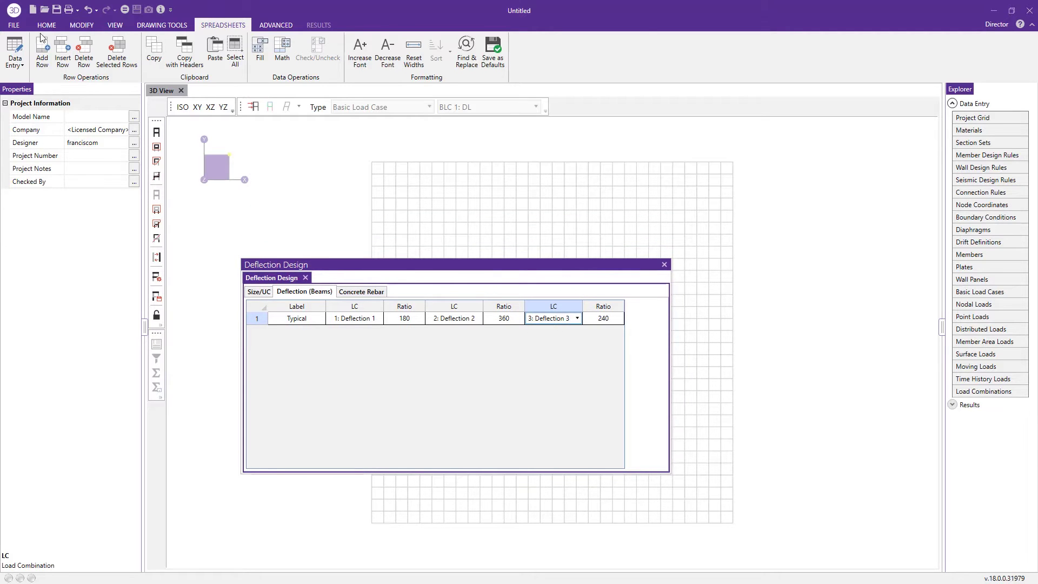
left_click(54, 24)
left_click(511, 54)
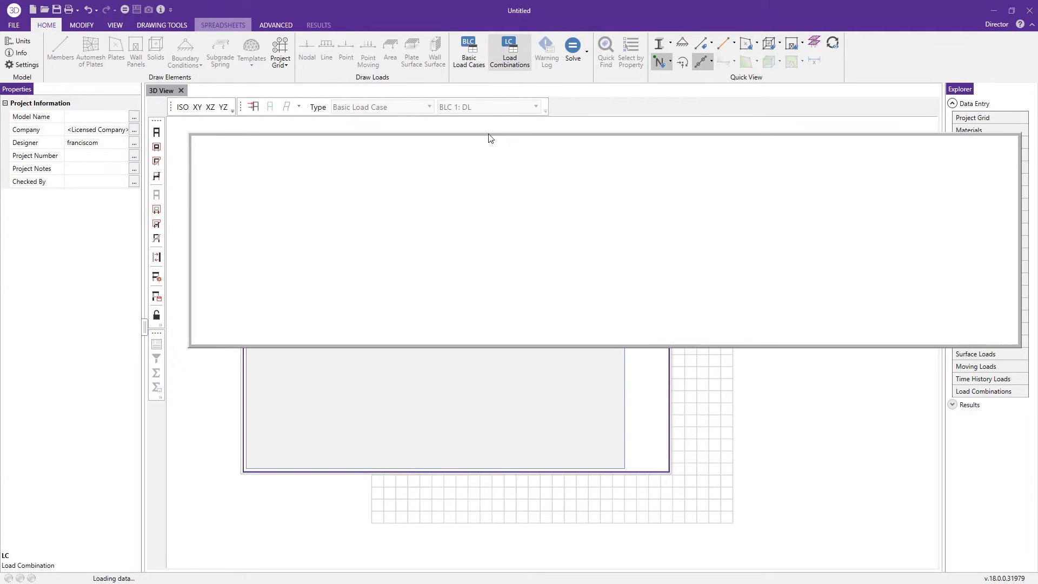
left_click_drag(490, 142, 397, 59)
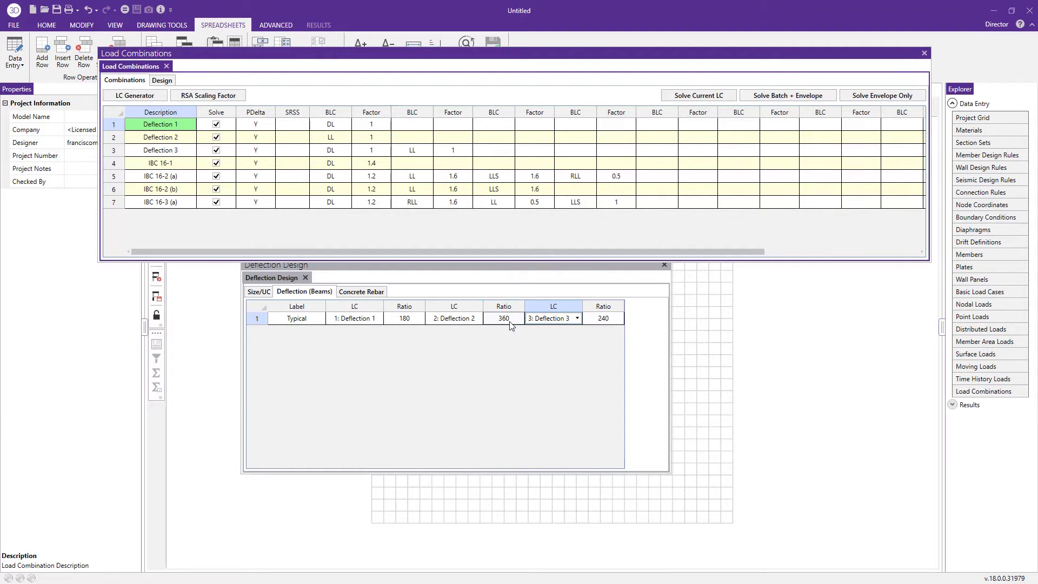
left_click(664, 265)
left_click(925, 53)
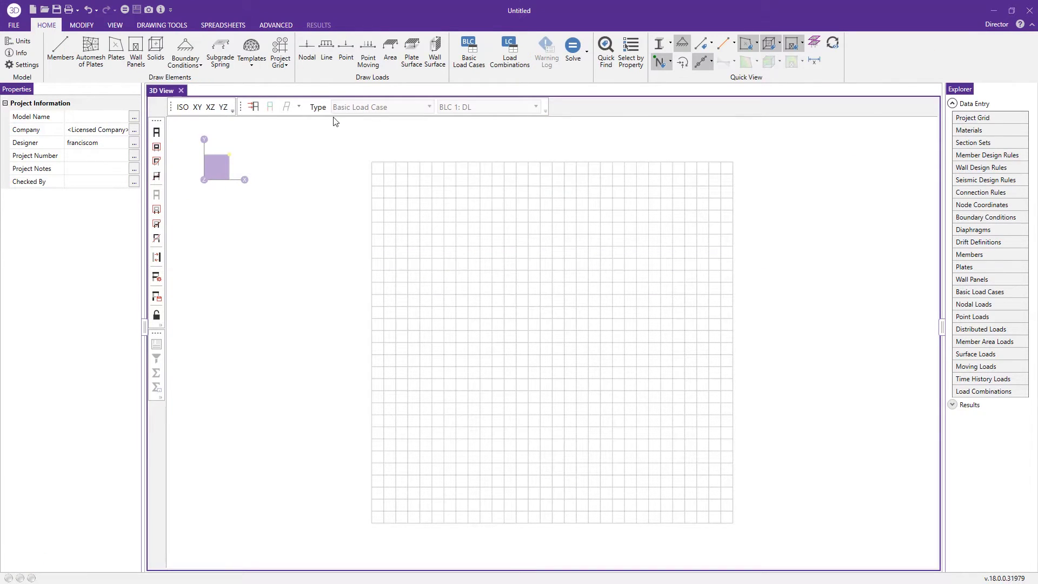
- Start a truss from the drawing templates and set its truss type to Warren A
left_click(252, 57)
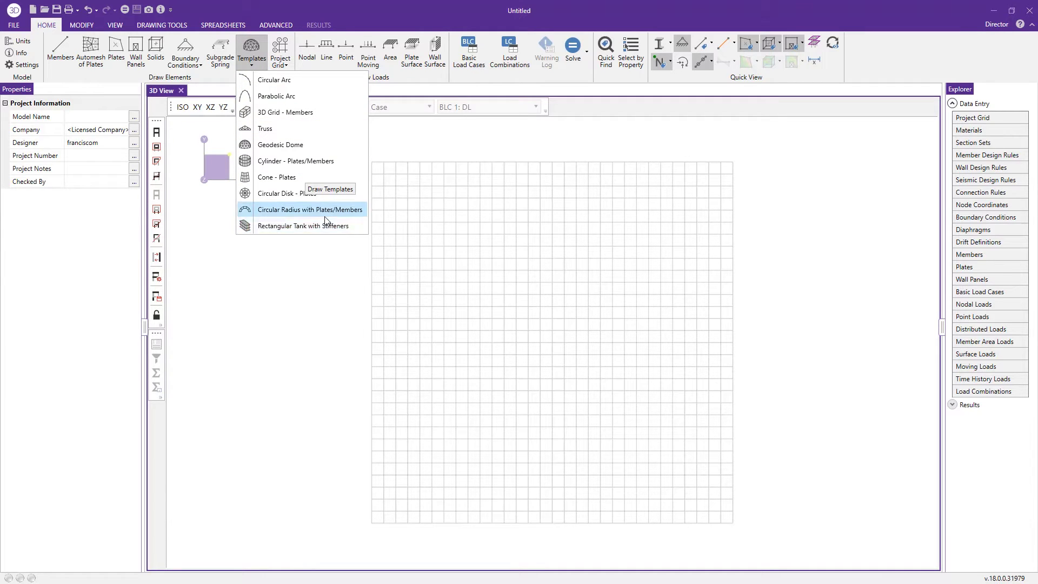
left_click(329, 129)
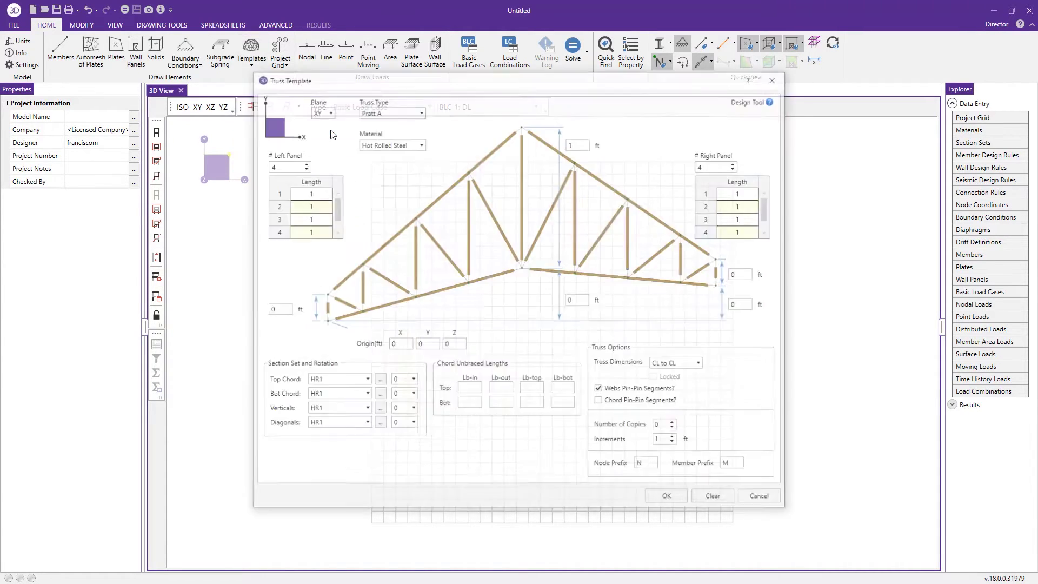
left_click_drag(375, 77, 398, 97)
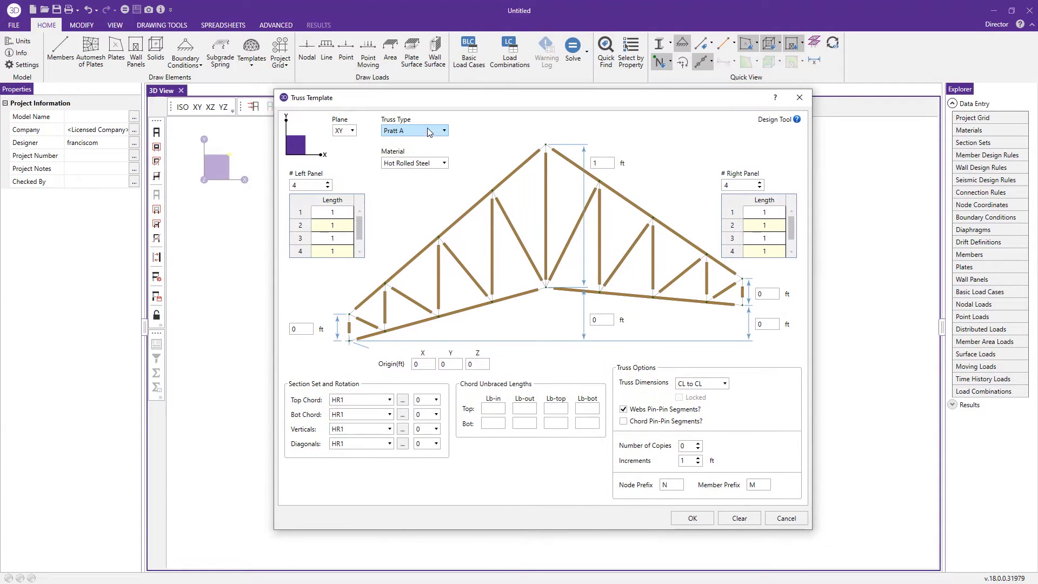
left_click(432, 133)
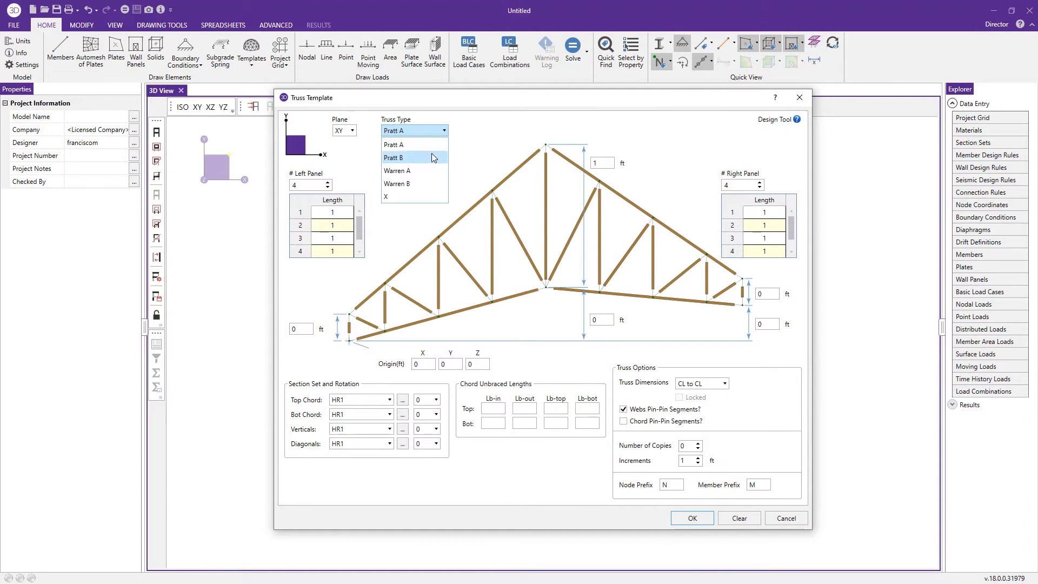
left_click(433, 155)
left_click(432, 130)
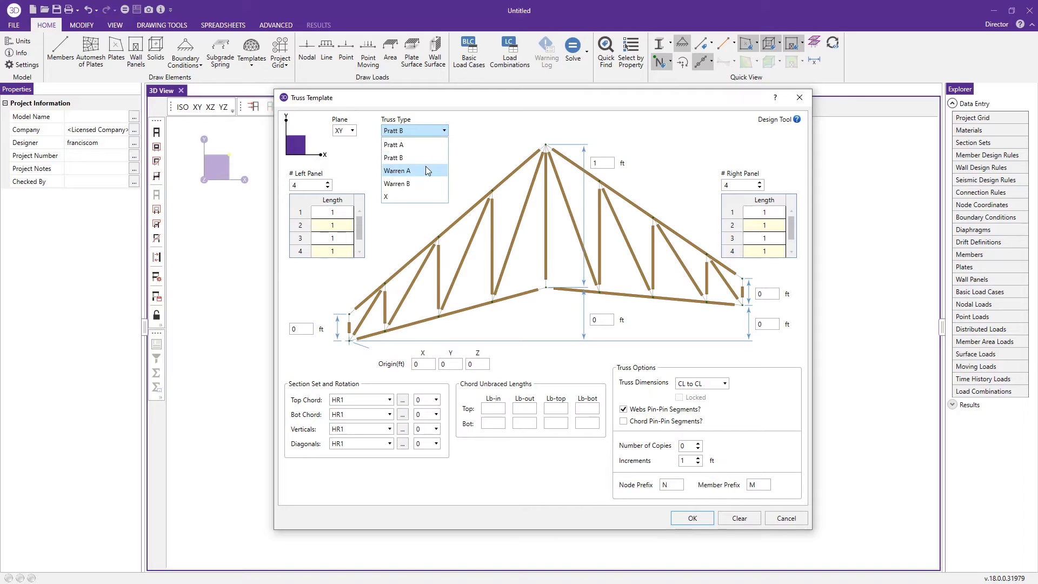
left_click(426, 167)
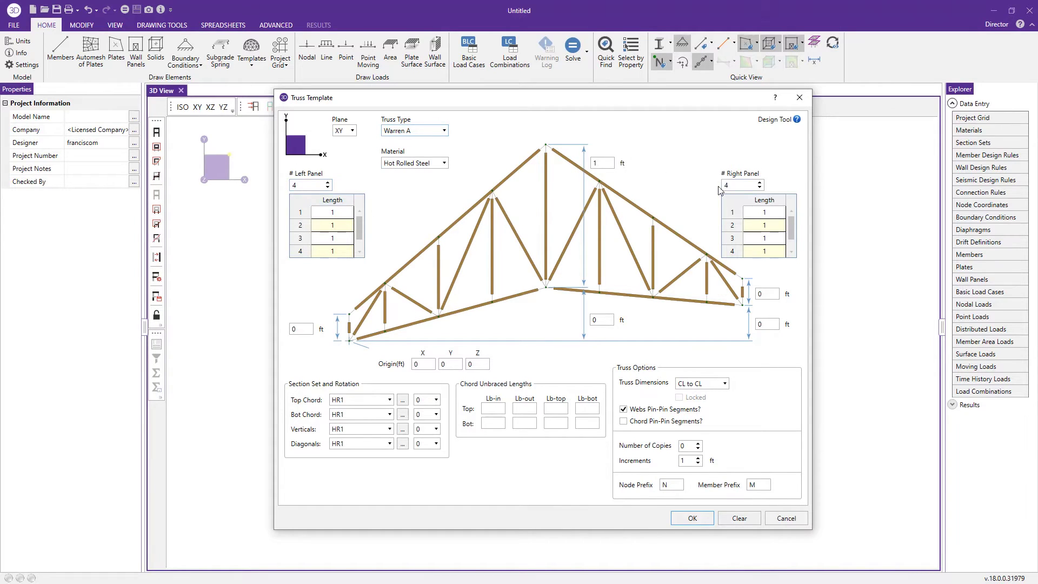
- Set the lengths of all four left truss panels to 4 ft
left_click(349, 211)
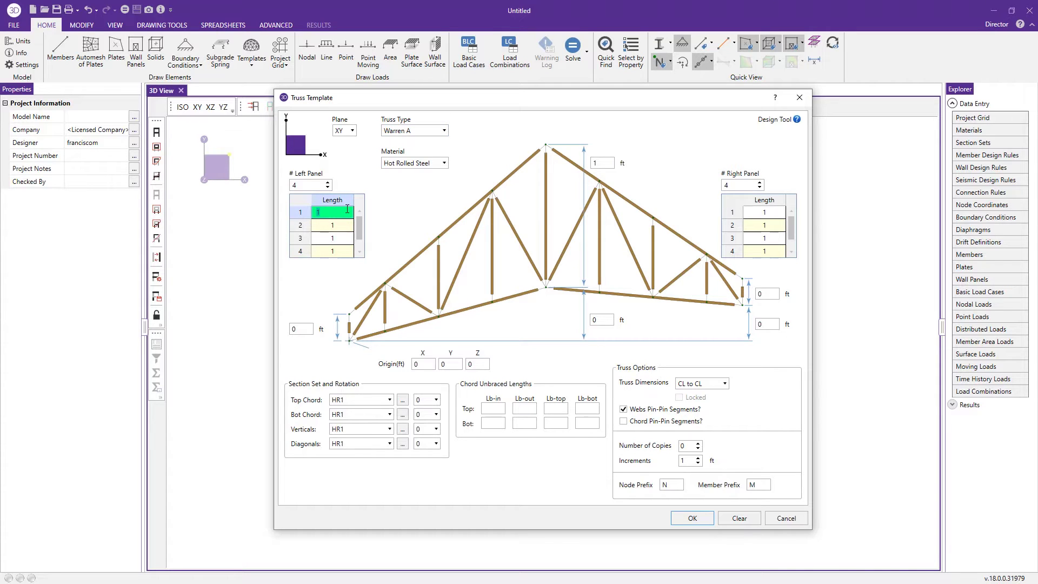
type("4")
key("Return")
type("4")
key("Return")
type("4")
key("Return")
type("4")
key("Return")
- Set the lengths of all four right truss panels to 4 ft
left_click(776, 213)
left_click(780, 212)
type("4")
key("Return")
type("4")
key("Return")
type("4")
key("Return")
type("4")
key("Return")
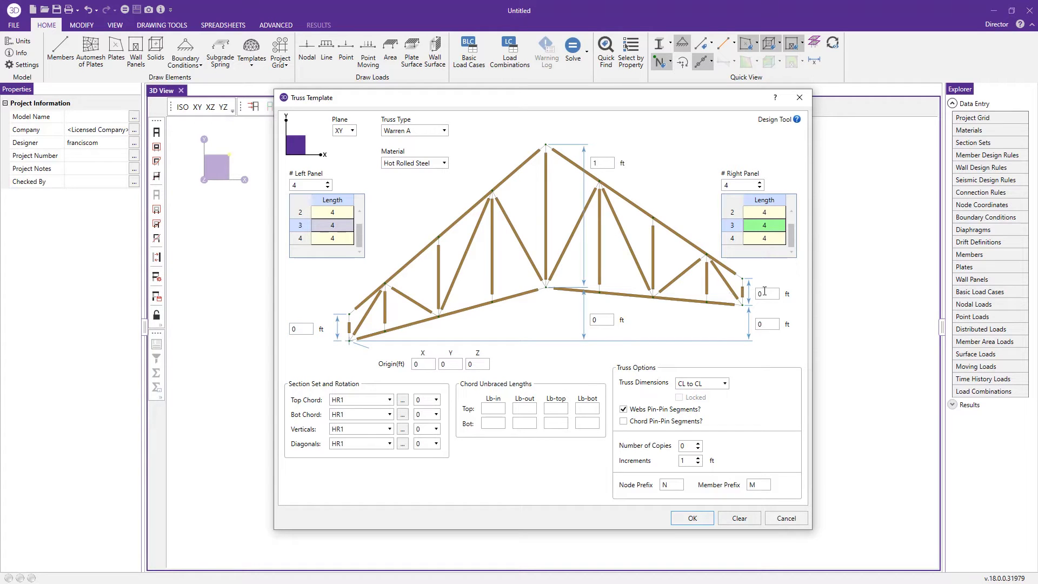
- Set the truss's left and right end heights to 4 ft and its peak height to 7 ft
left_click(297, 328)
left_click(774, 294)
- Edit the top chord's existing section set and label it top/bott chord
left_click(402, 401)
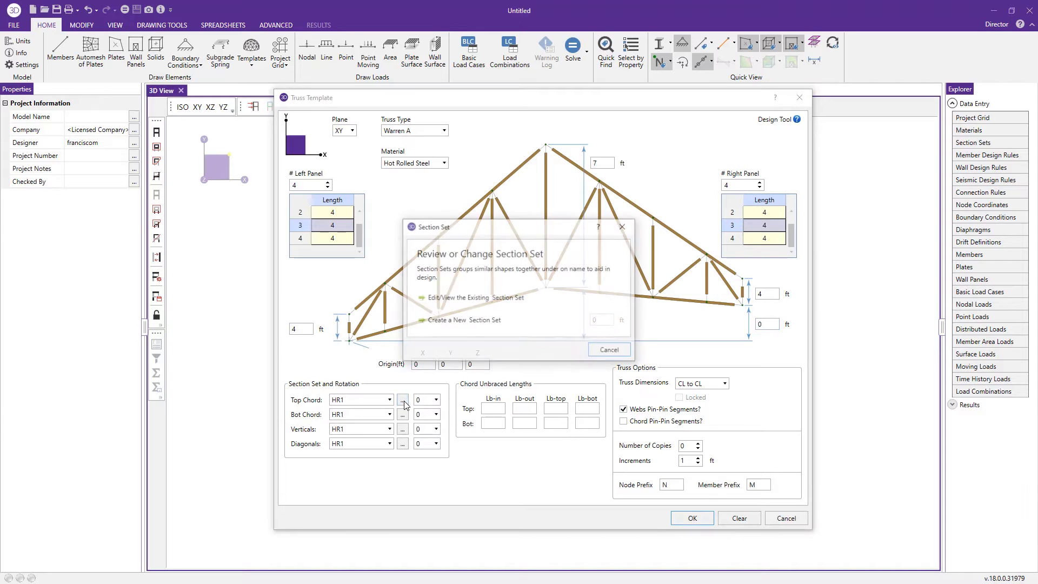
left_click(508, 299)
left_click_drag(520, 204, 586, 174)
double_click(552, 190)
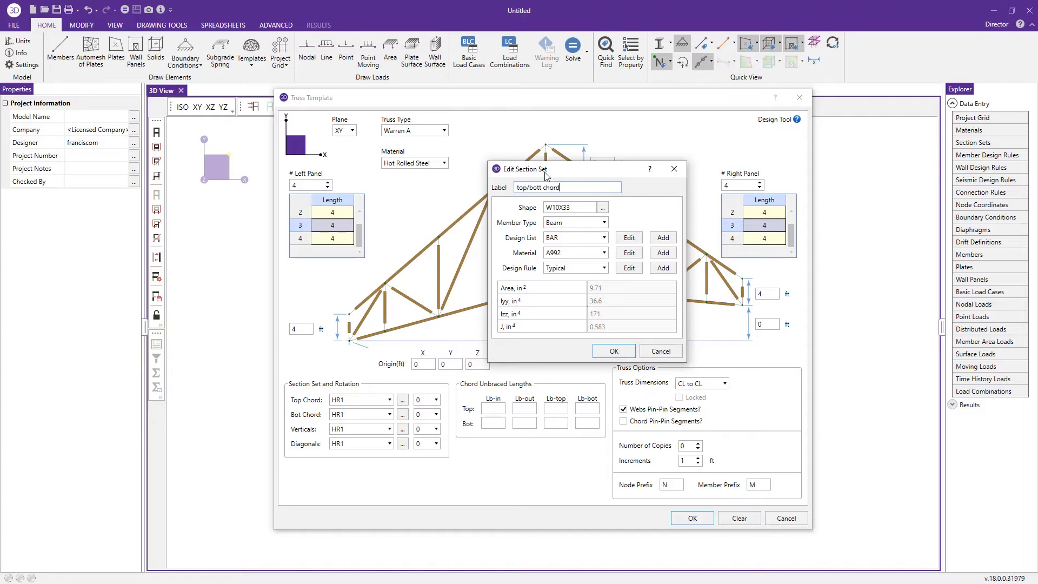
- Set the shape of the top/bott chord section set to the AISC tube HSS4X4X4
left_click(604, 208)
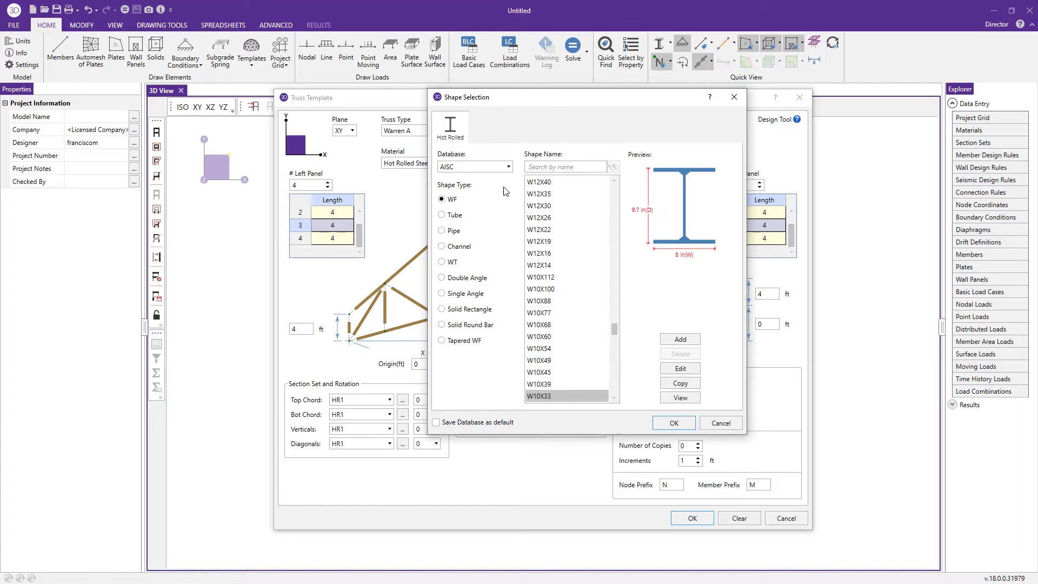
left_click(453, 216)
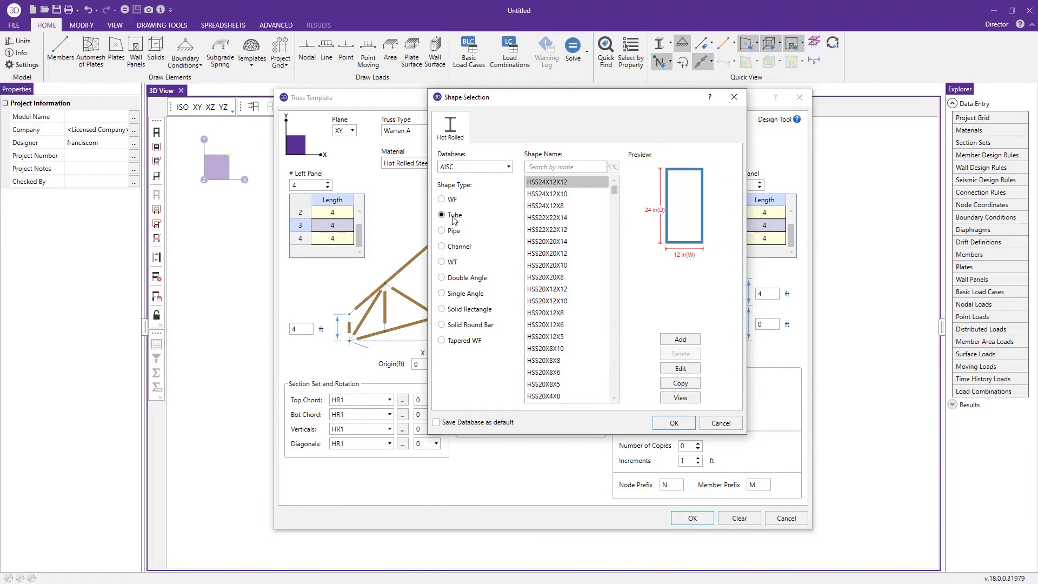
left_click_drag(615, 206, 606, 275)
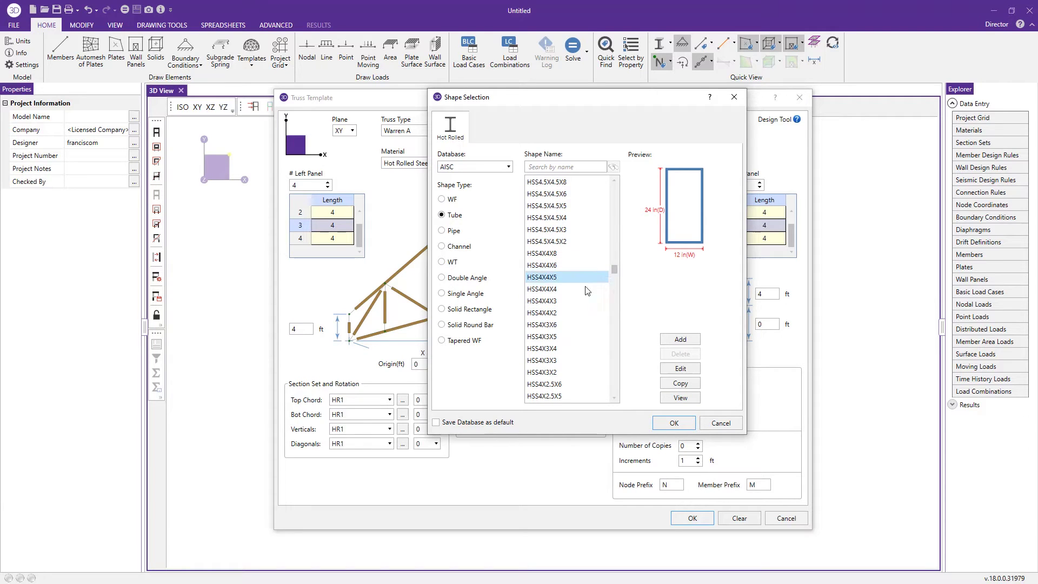
scroll(573, 251, "down", 1)
left_click(572, 254)
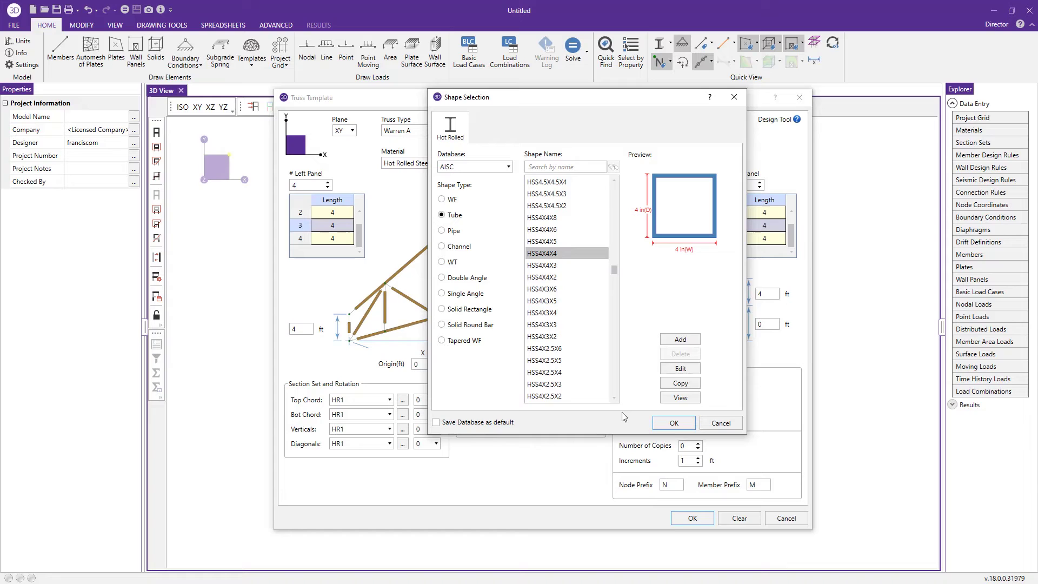
left_click(674, 423)
- Give the top/bott chord section set the SquareTube design list and A500 Gr.B Rect material, and save it
left_click(600, 239)
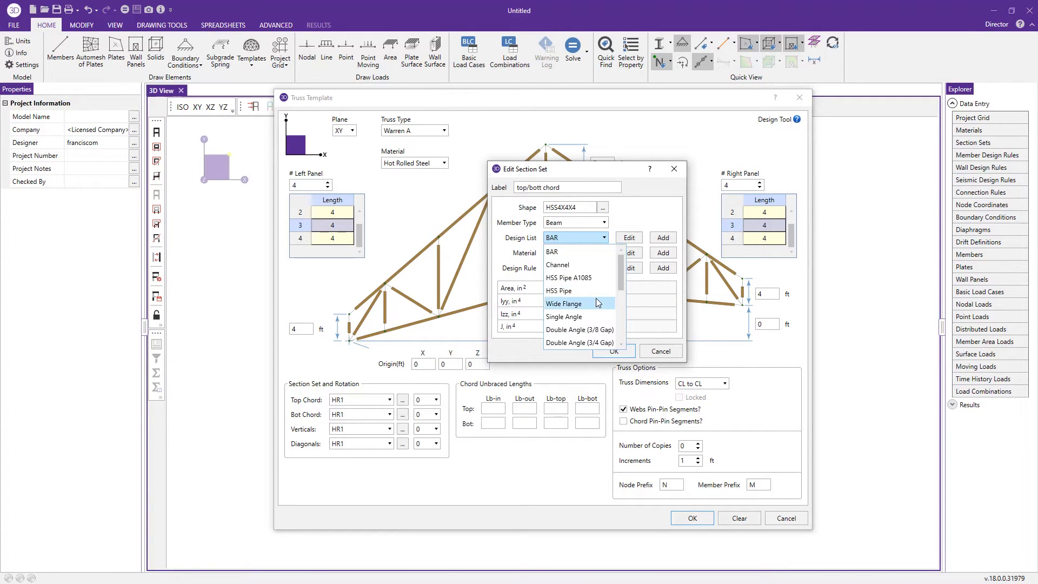
scroll(575, 330, "down", 2)
left_click(565, 341)
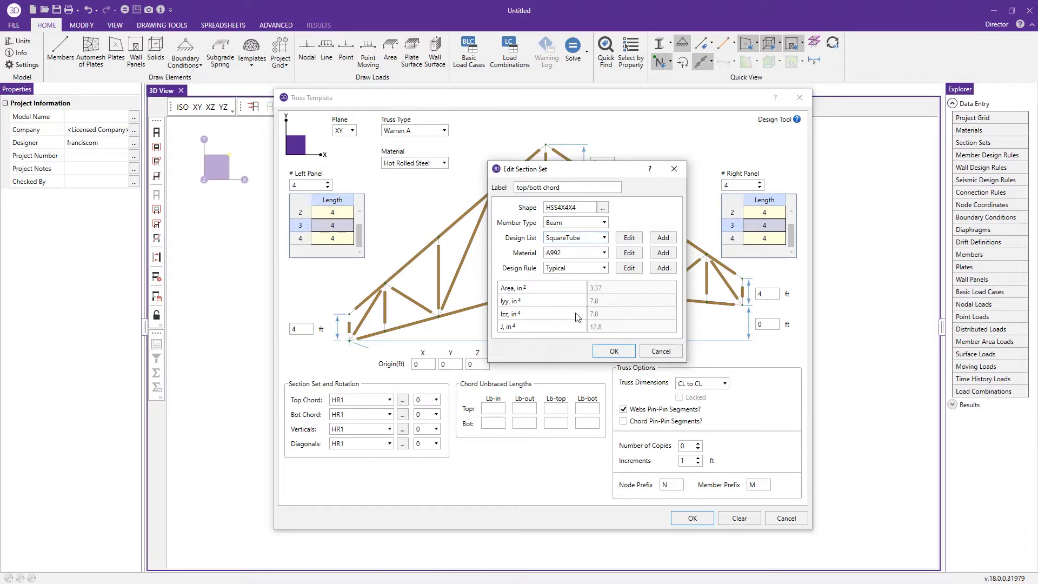
left_click(579, 252)
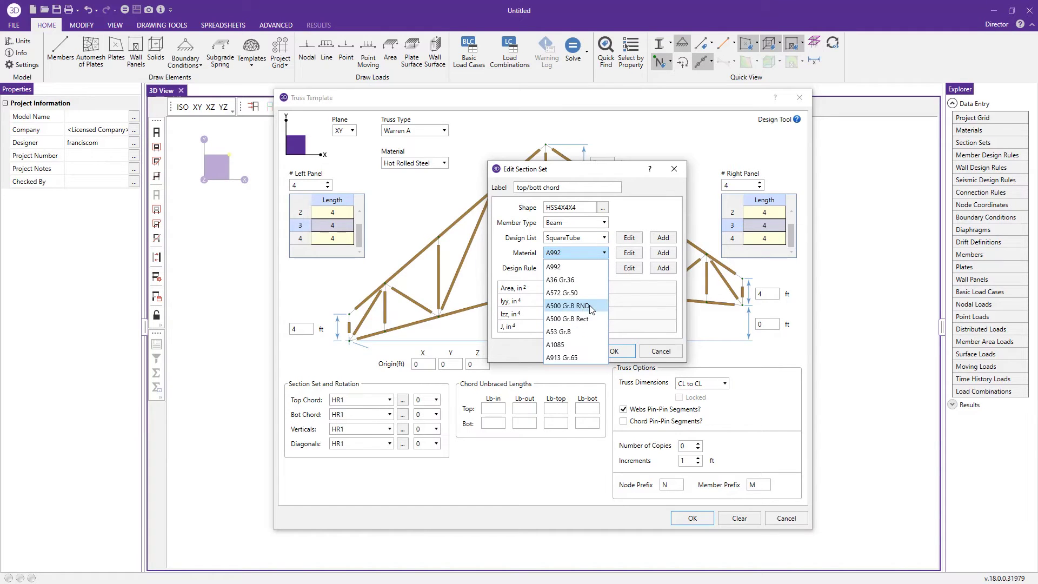
left_click(584, 320)
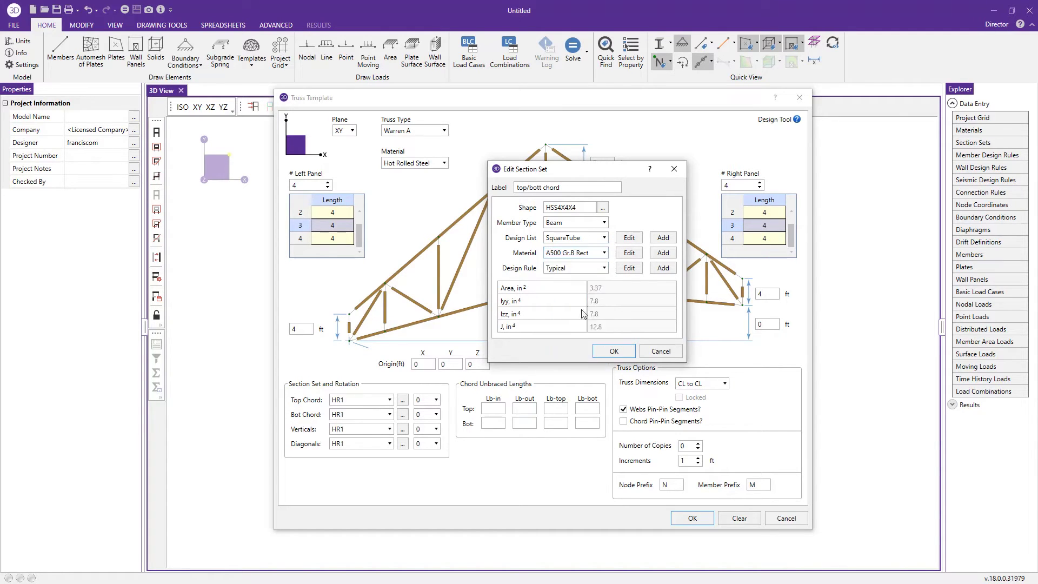
left_click(601, 348)
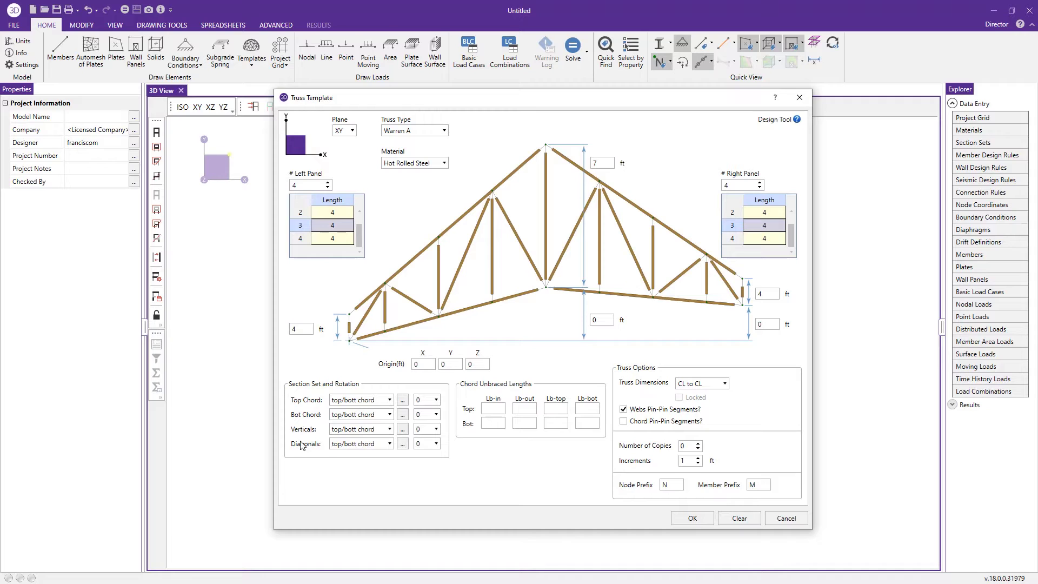
- Create a new section set for the truss verticals labelled vert/diag
left_click(401, 430)
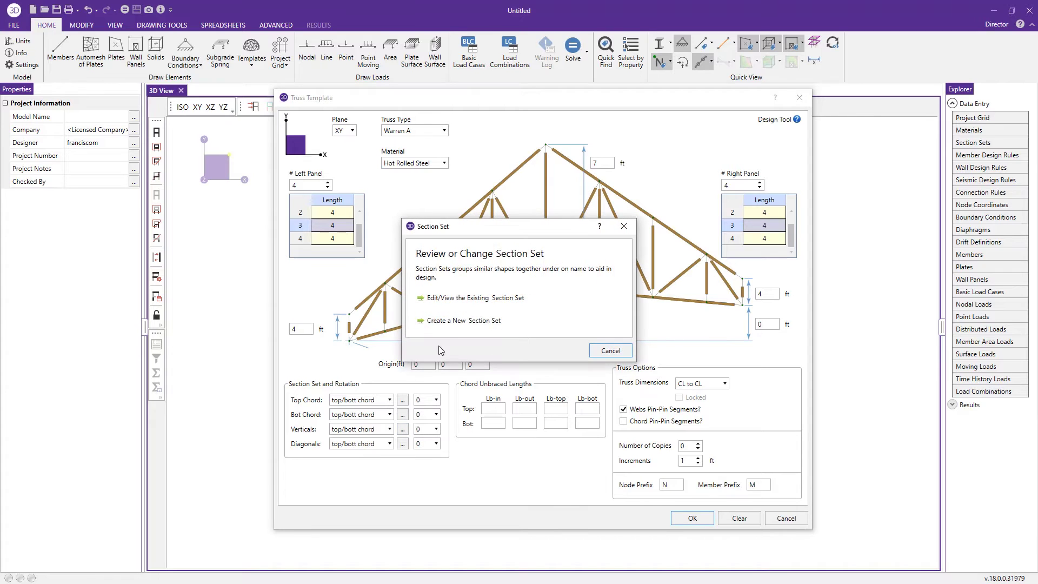
left_click(506, 320)
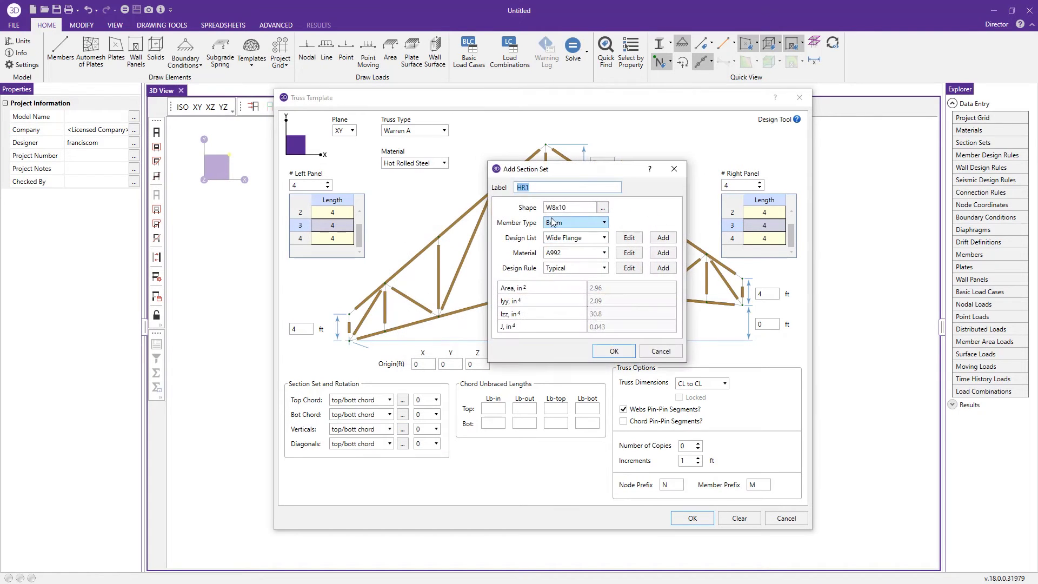
type("vert/diag")
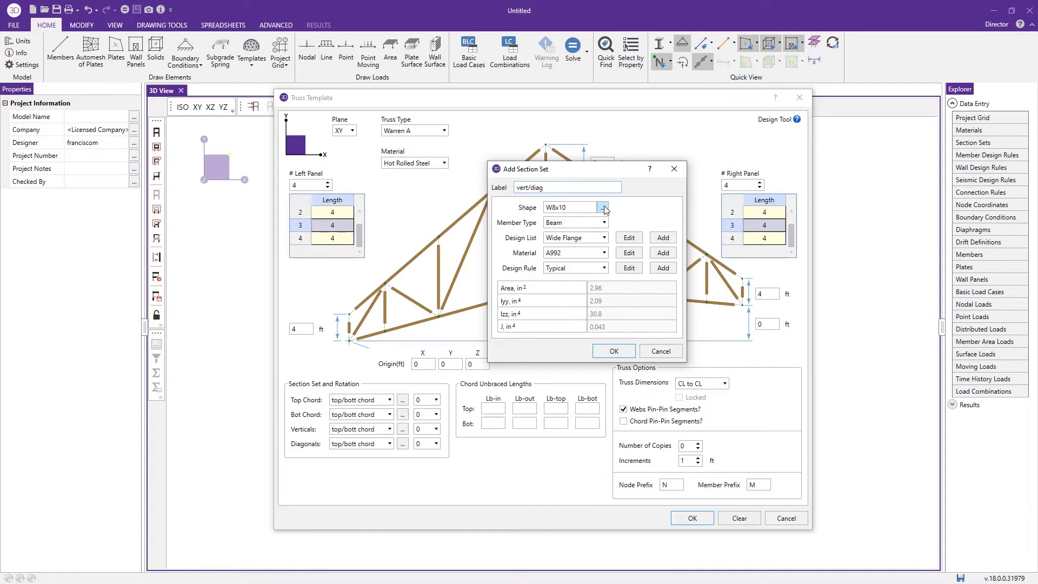
- Set the shape of the vert/diag section set to the AISC tube HSS3X3X4
left_click(602, 207)
left_click(442, 215)
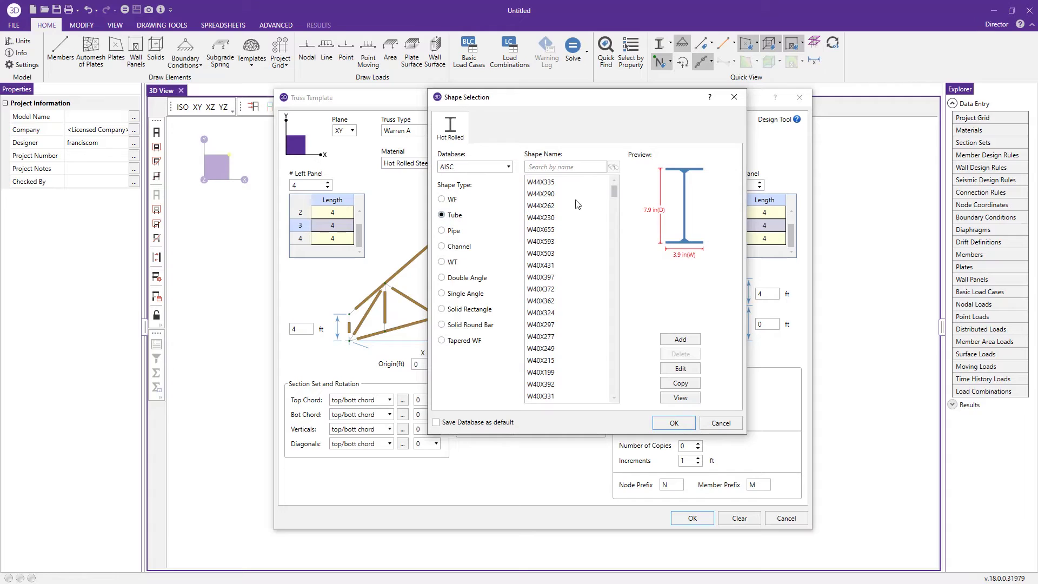
scroll(612, 259, "down", 10)
left_click_drag(613, 263, 614, 278)
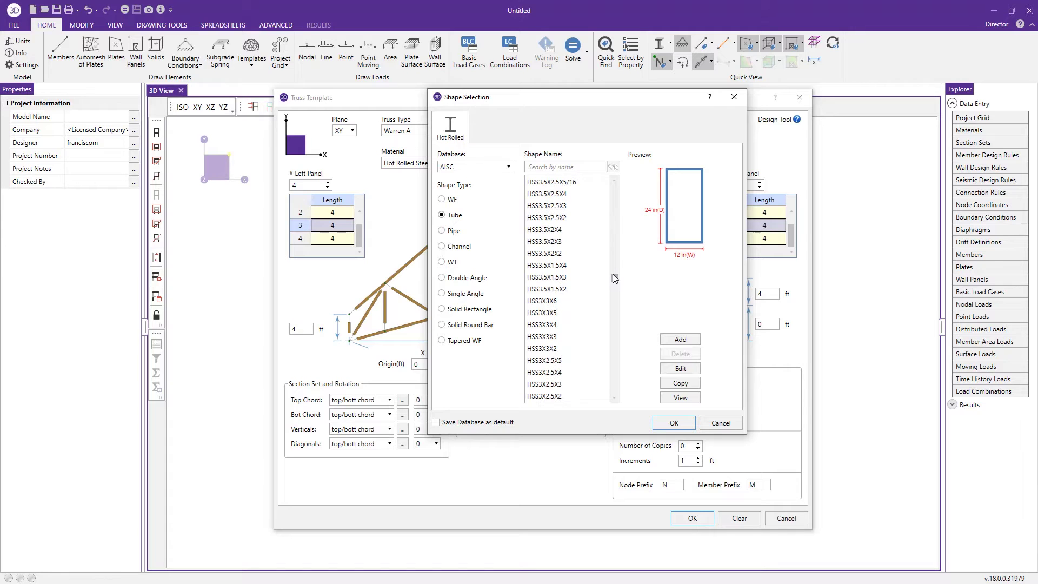
left_click(569, 326)
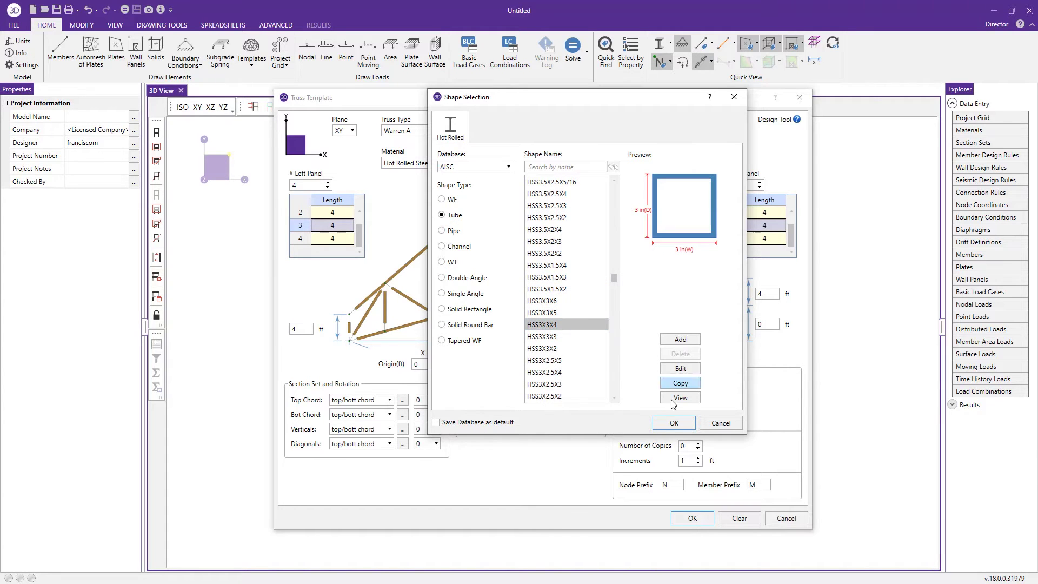
left_click(674, 422)
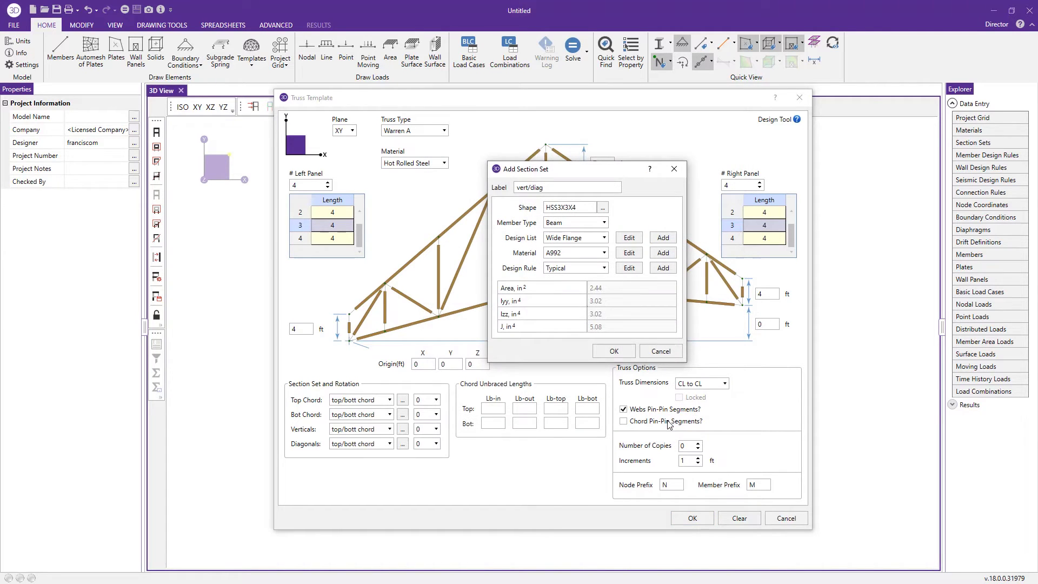
- Give the vert/diag section set the SquareTube design list and A500 Gr.B Rect material, save it, and assign it to the diagonals
left_click(603, 238)
scroll(580, 304, "down", 4)
left_click(572, 336)
left_click(583, 253)
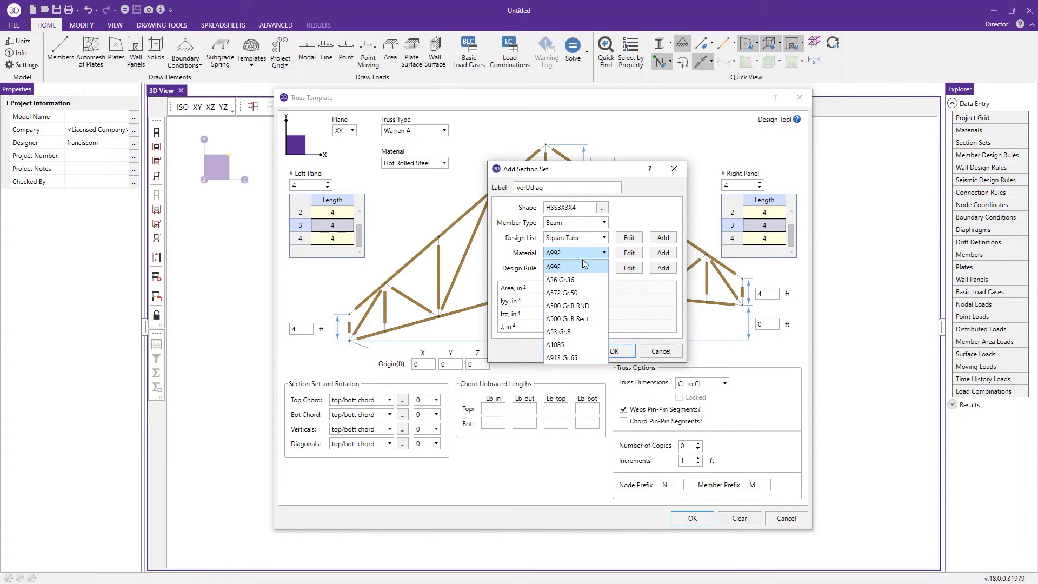
left_click(584, 320)
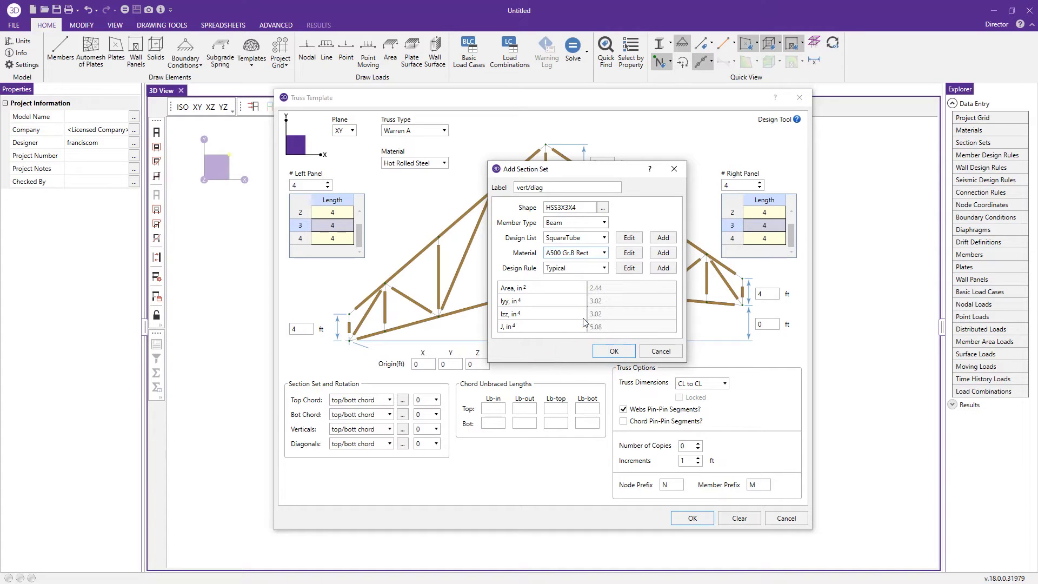
left_click(613, 351)
left_click(386, 444)
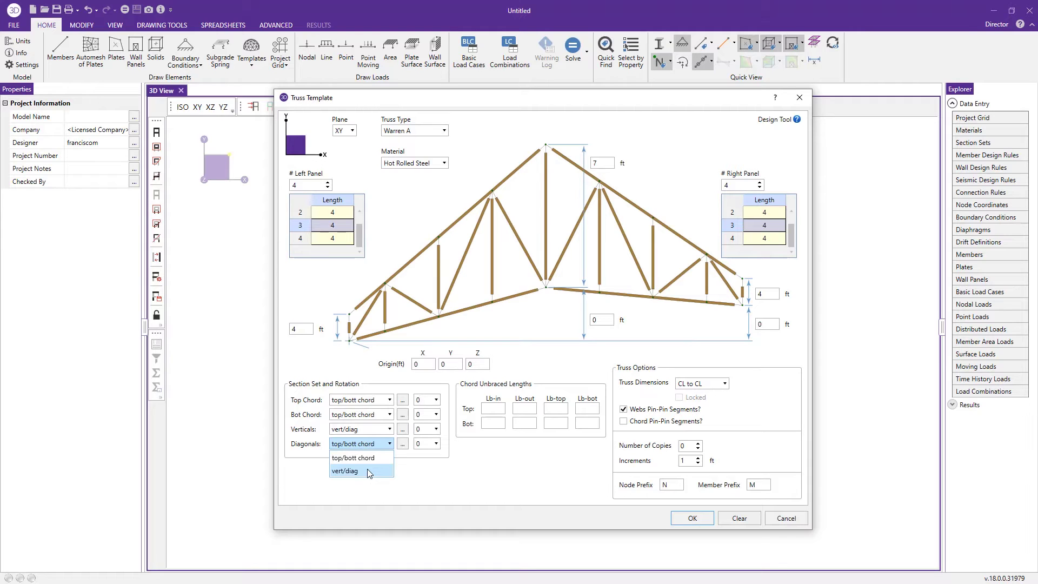
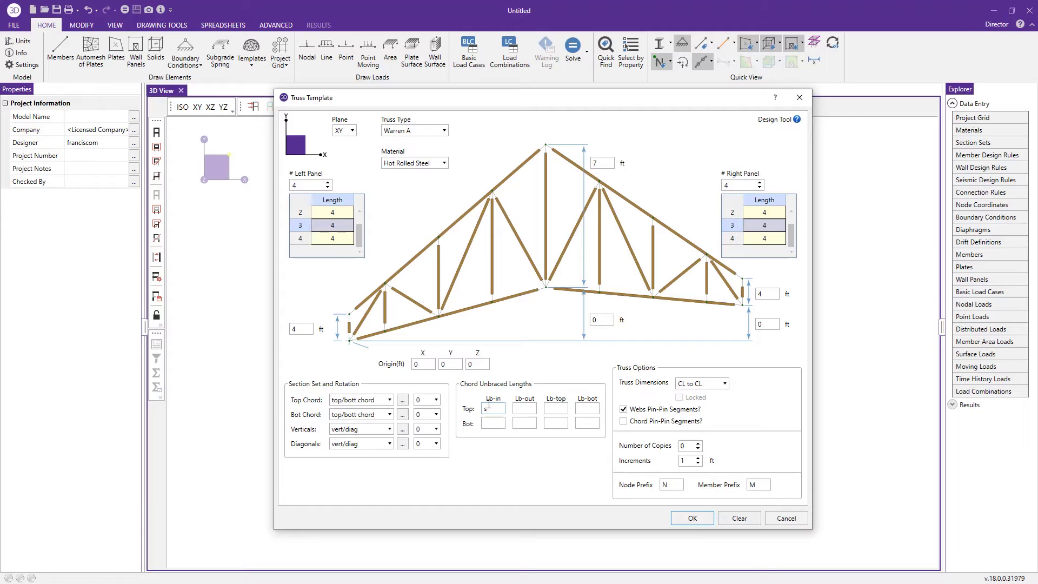
- Fill in segment for all top and bottom chord unbraced lengths: Lb-in, Lb-out, Lb-top and Lb-bot
type("t")
key("shift+Home")
key("ctrl+c")
left_click(493, 422)
key("ctrl+v")
key("ctrl+v")
left_click(532, 423)
key("ctrl+v")
key("ctrl+v")
left_click(563, 423)
key("ctrl+v")
key("ctrl+v")
key("ctrl+v")
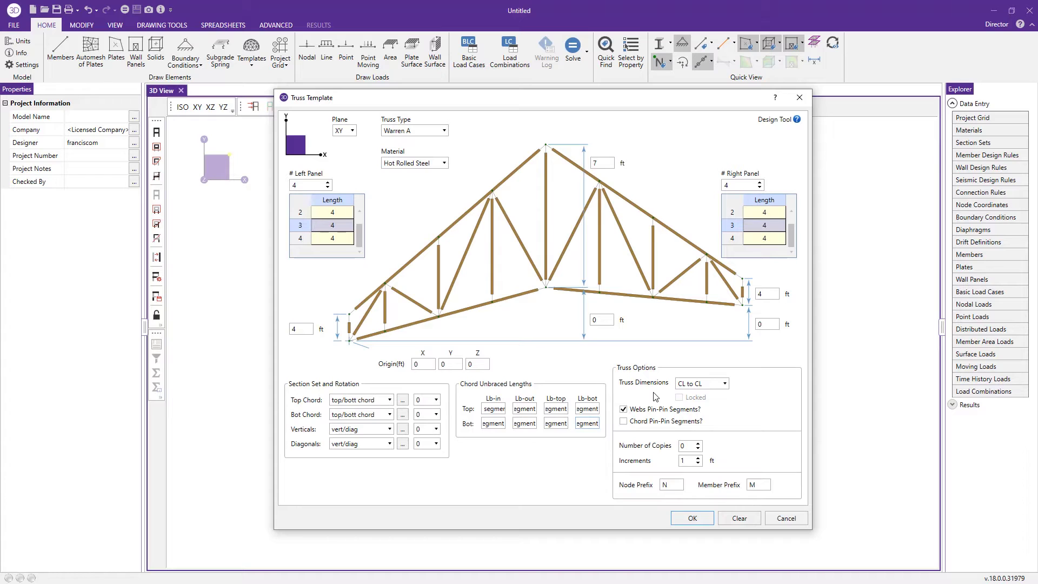
- Keep the truss dimensions at CL to CL and generate the truss with 6 copies at 10 ft increments
left_click(700, 385)
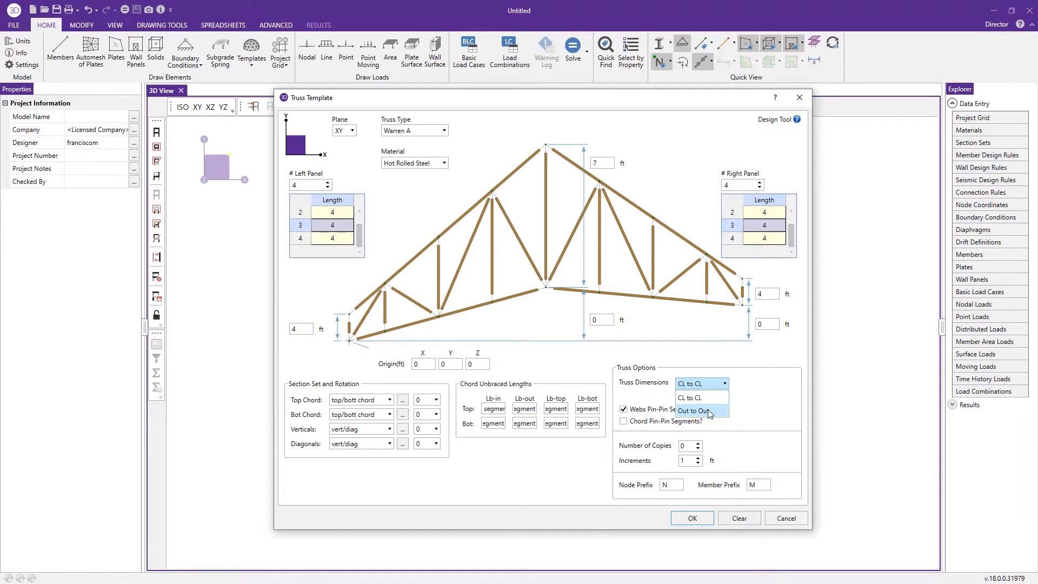
left_click(751, 384)
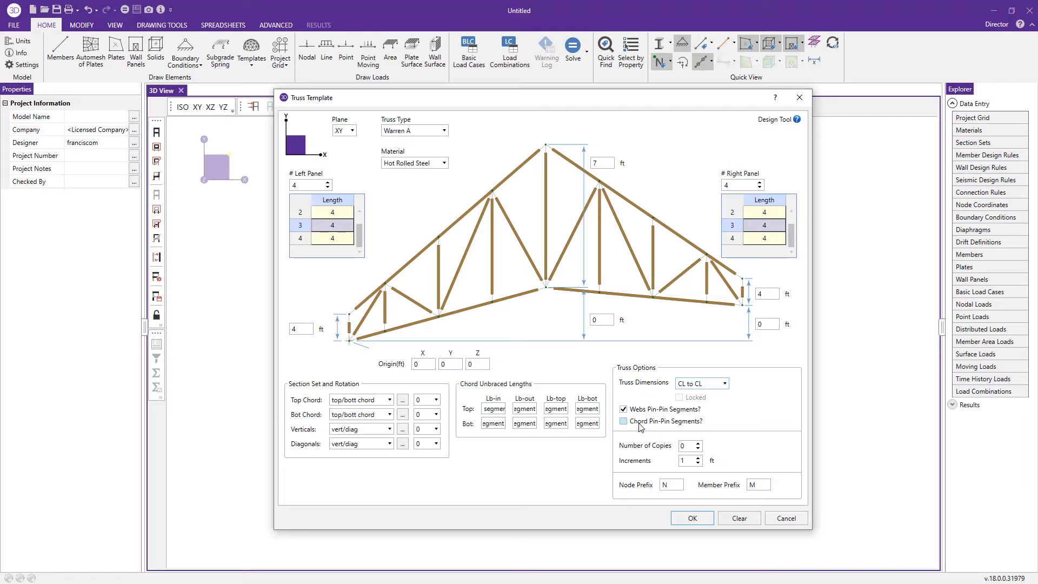
left_click(698, 444)
left_click(698, 444)
double_click(685, 461)
key("Tab")
left_click(693, 516)
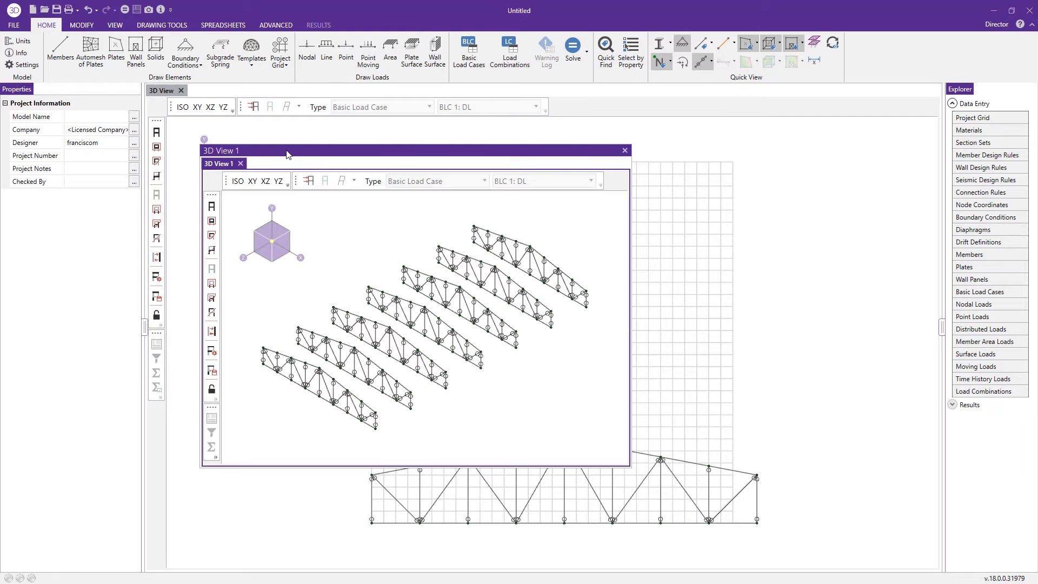
- Dock the new isometric 3D view in the main workspace and cycle the member display through section-set colours and rendered shapes back to wireframe
left_click_drag(286, 154, 544, 331)
scroll(524, 327, "down", 1)
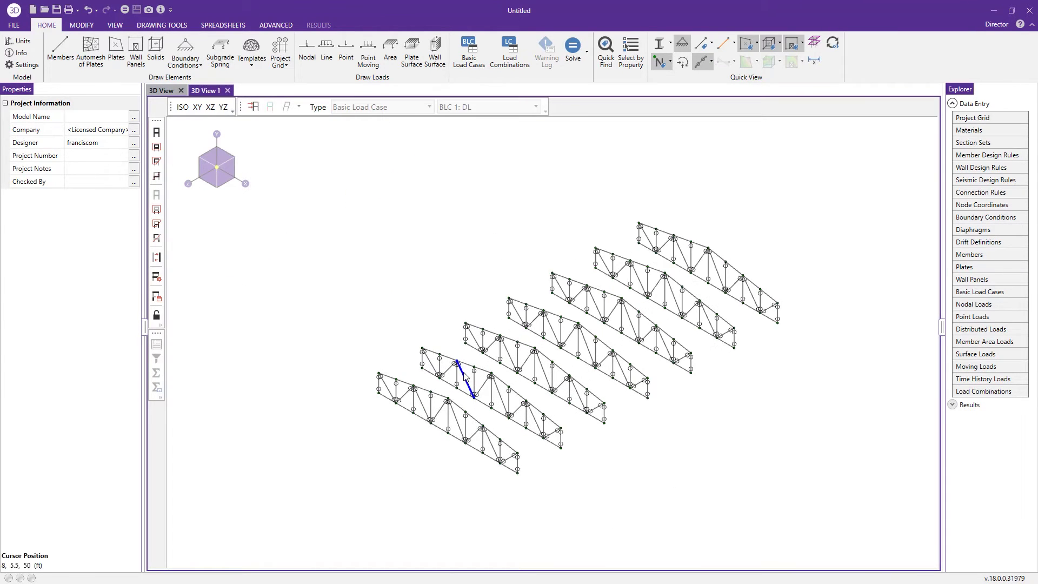
left_click(660, 44)
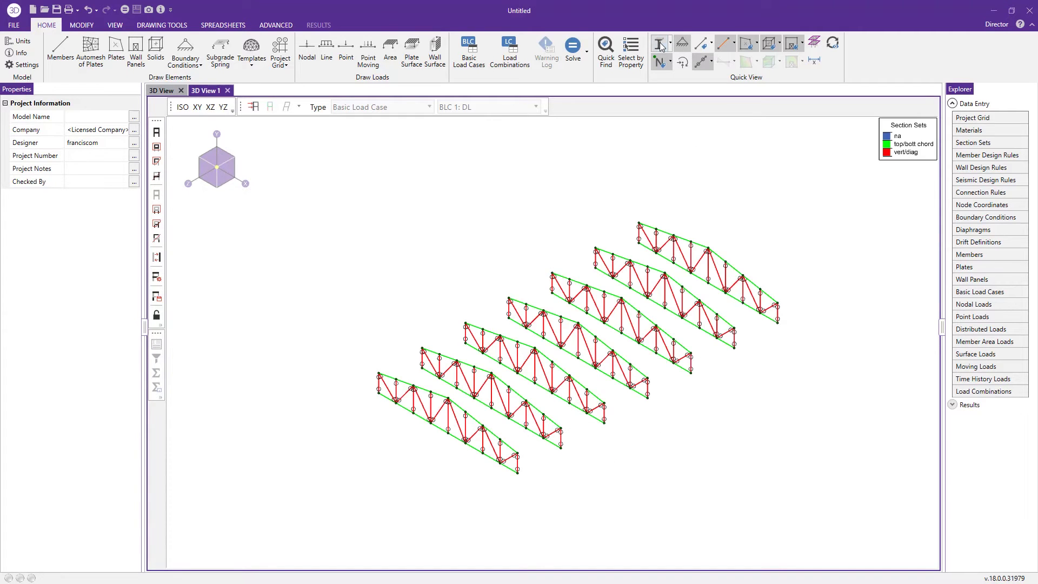
scroll(483, 352, "up", 2)
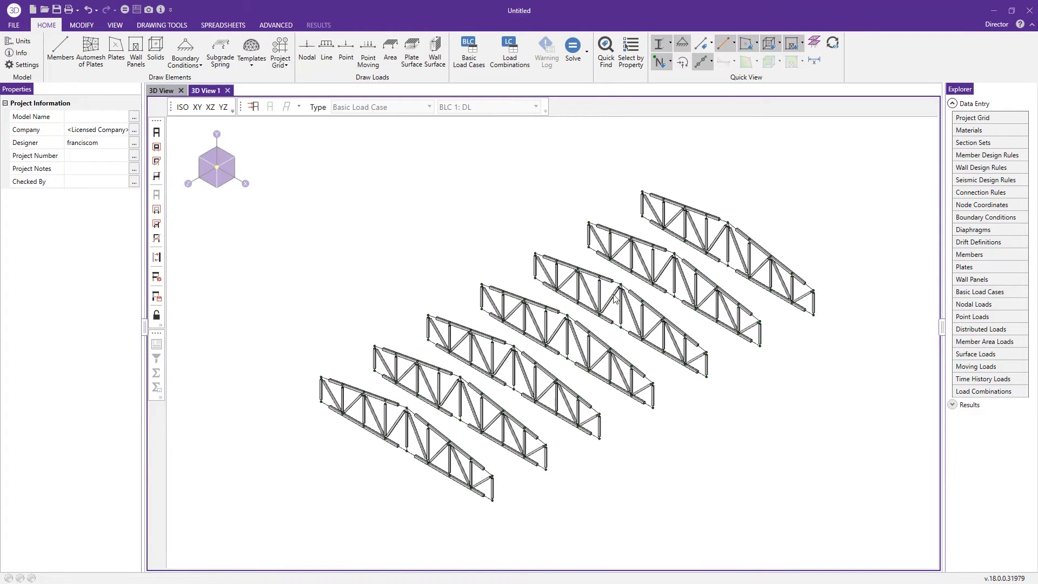
scroll(483, 352, "up", 1)
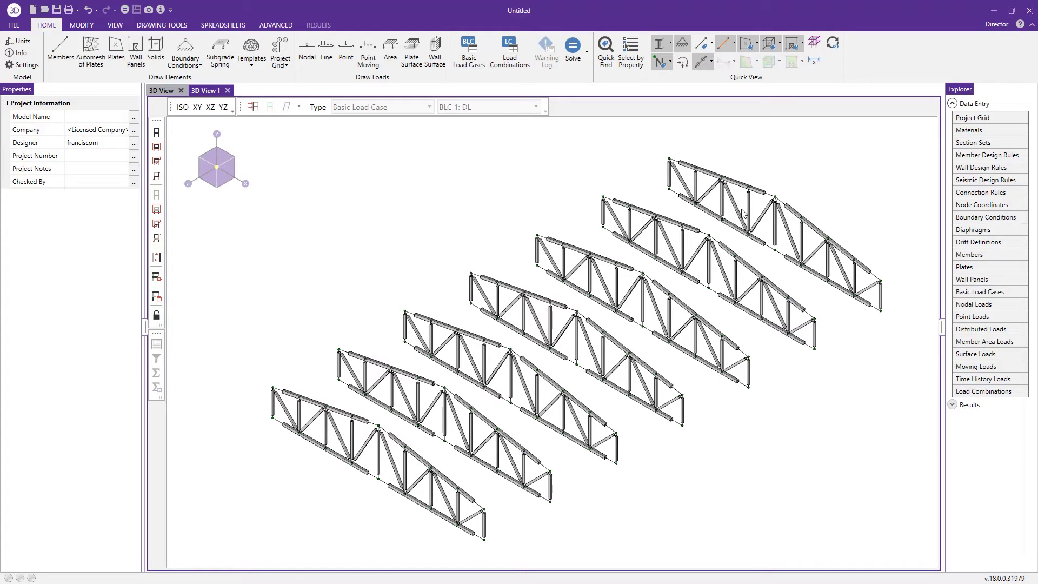
left_click(659, 44)
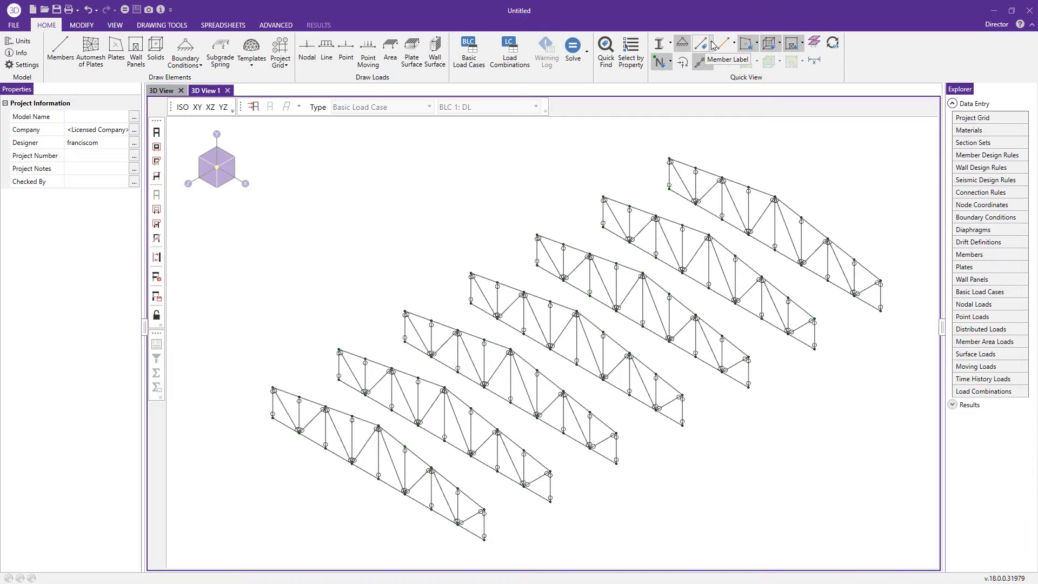
- Label the members with their shapes and examine the chord and web sections across the trusses
left_click(712, 43)
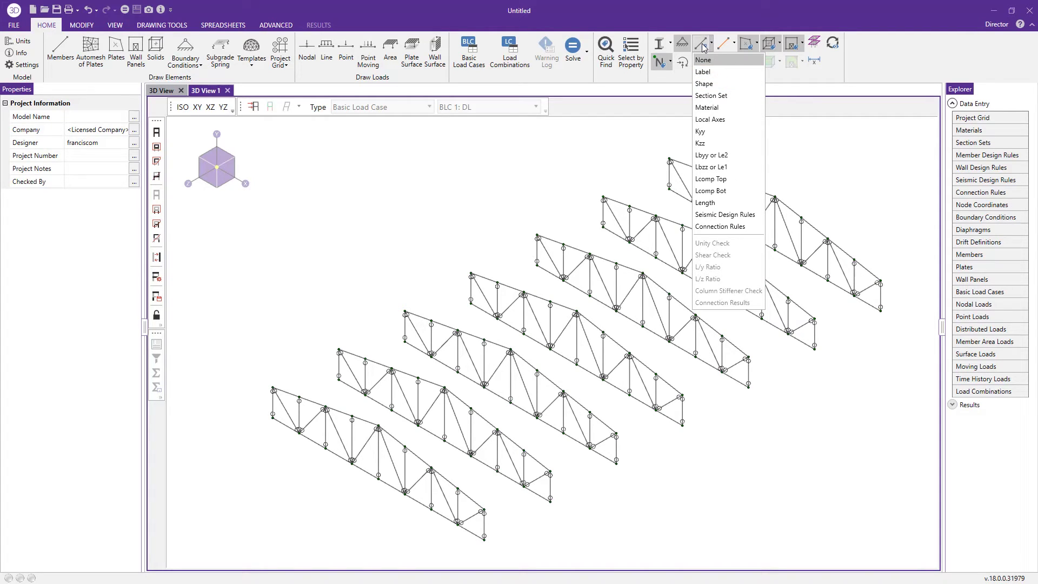
left_click(742, 85)
scroll(578, 292, "up", 3)
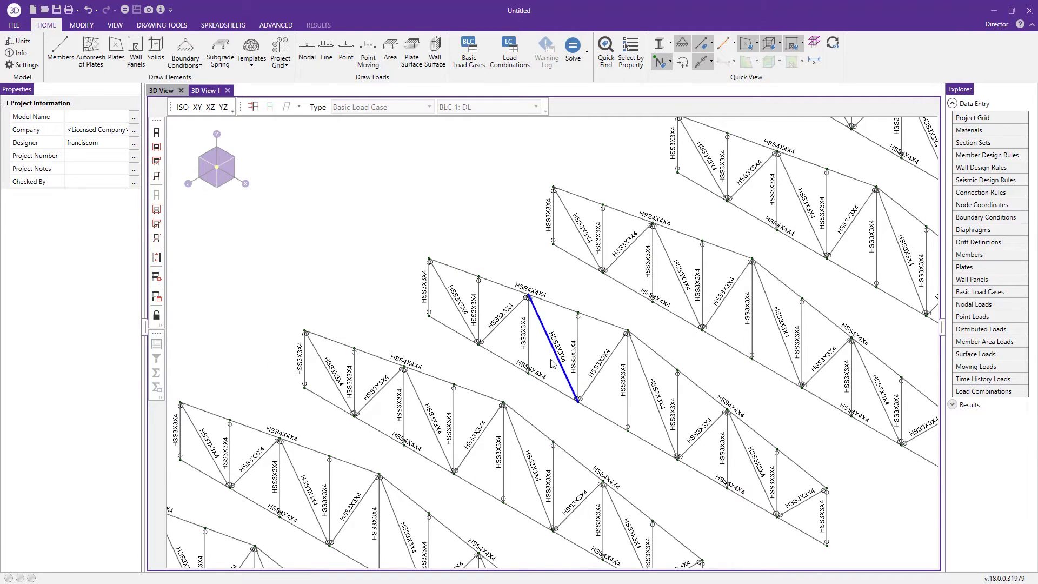
scroll(495, 373, "down", 3)
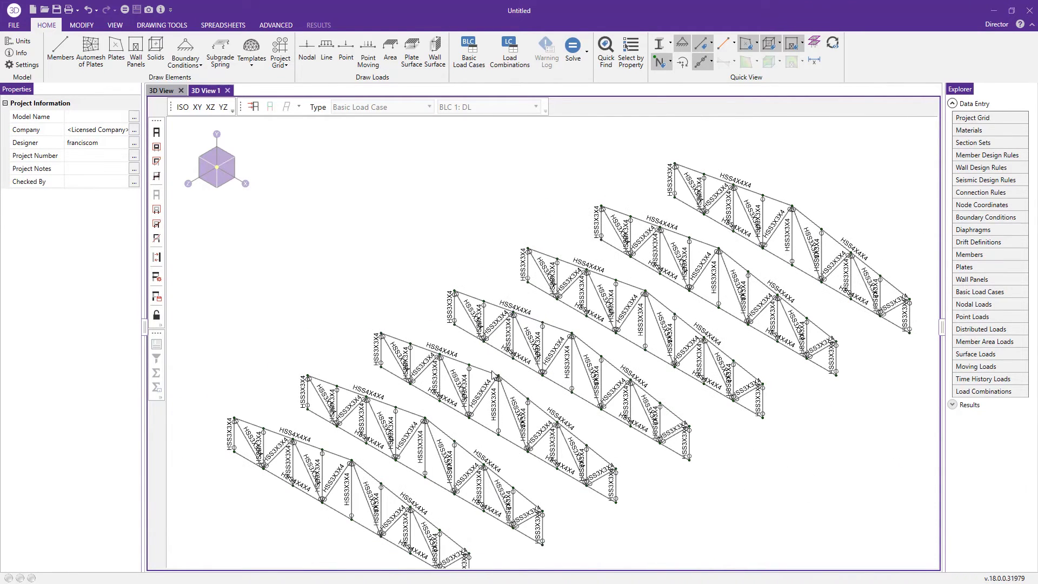
- Display the members' local axes, and examine their lengths with the Length label option
left_click(712, 43)
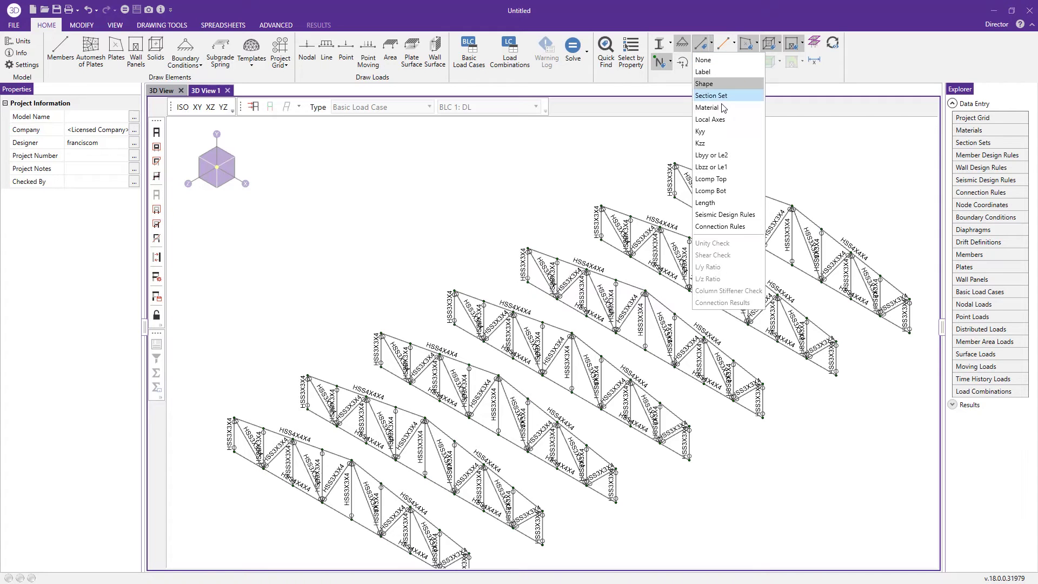
left_click(725, 119)
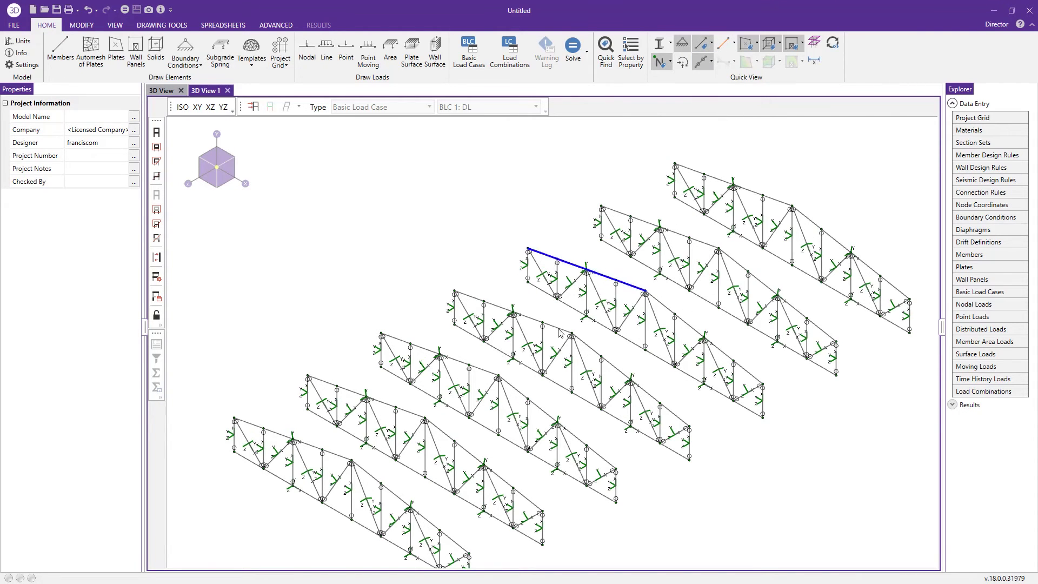
scroll(654, 166, "up", 3)
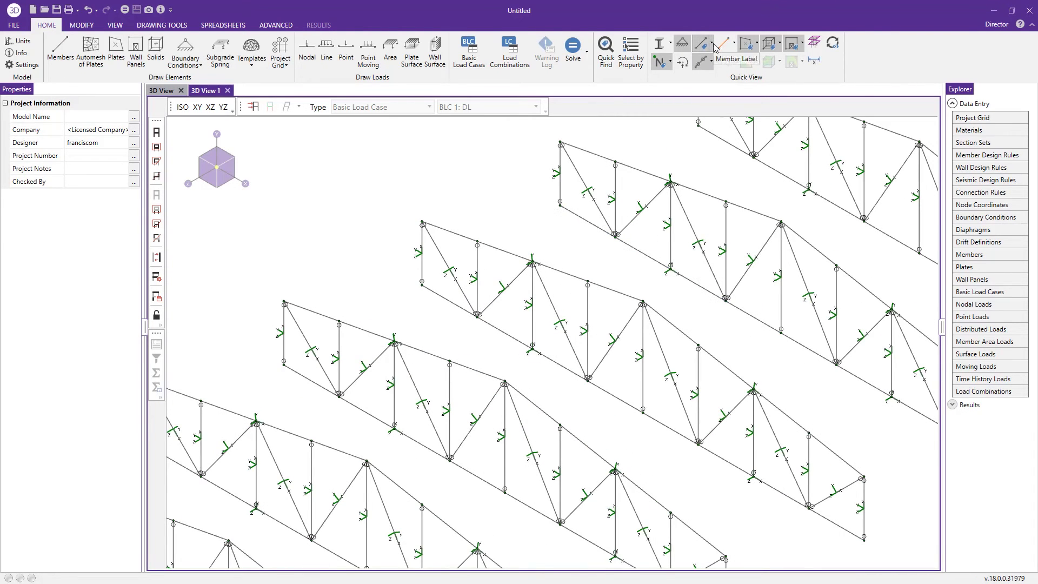
left_click(713, 44)
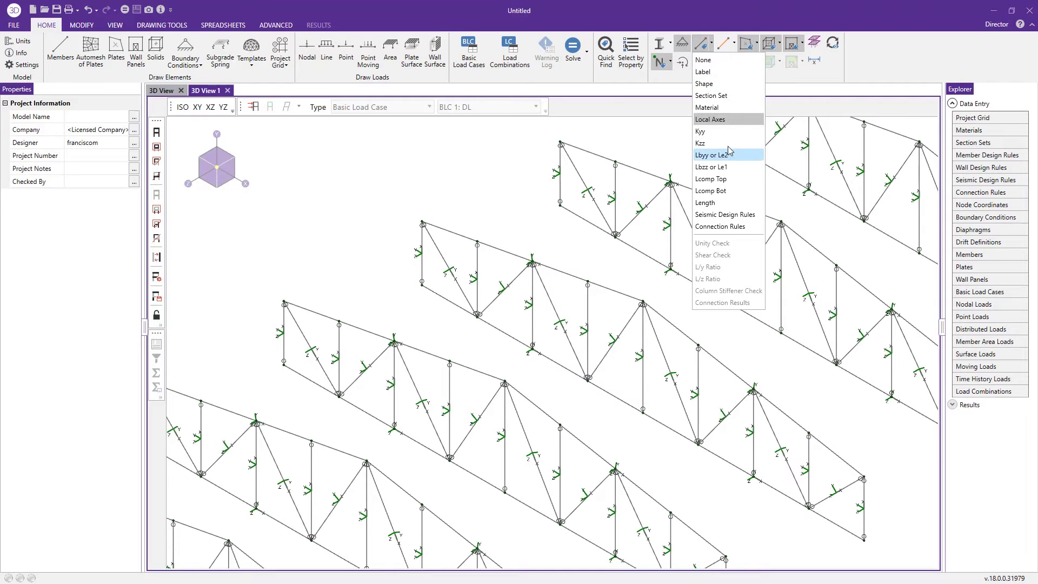
left_click(706, 203)
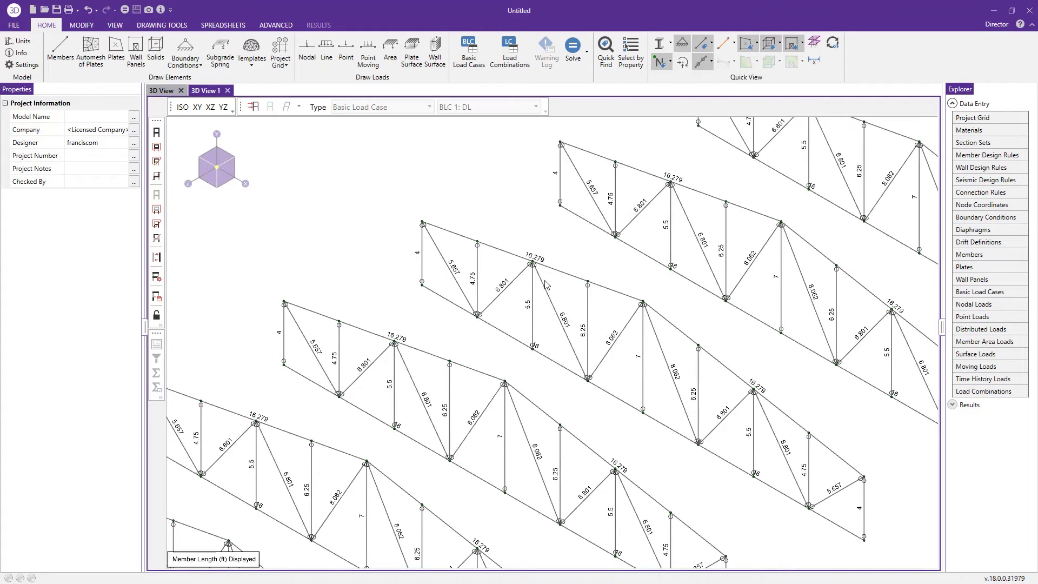
scroll(486, 330, "down", 1)
scroll(486, 330, "down", 3)
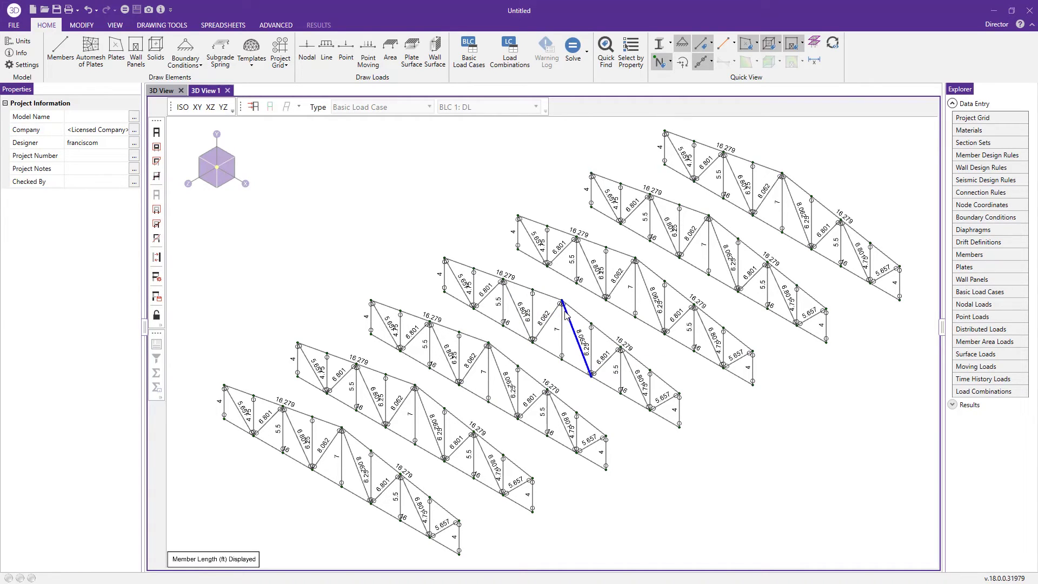
- In the YZ view, delete six of the seven trusses, keeping only the one farthest along Z, and return to the isometric view
left_click(223, 108)
left_click_drag(326, 245, 867, 407)
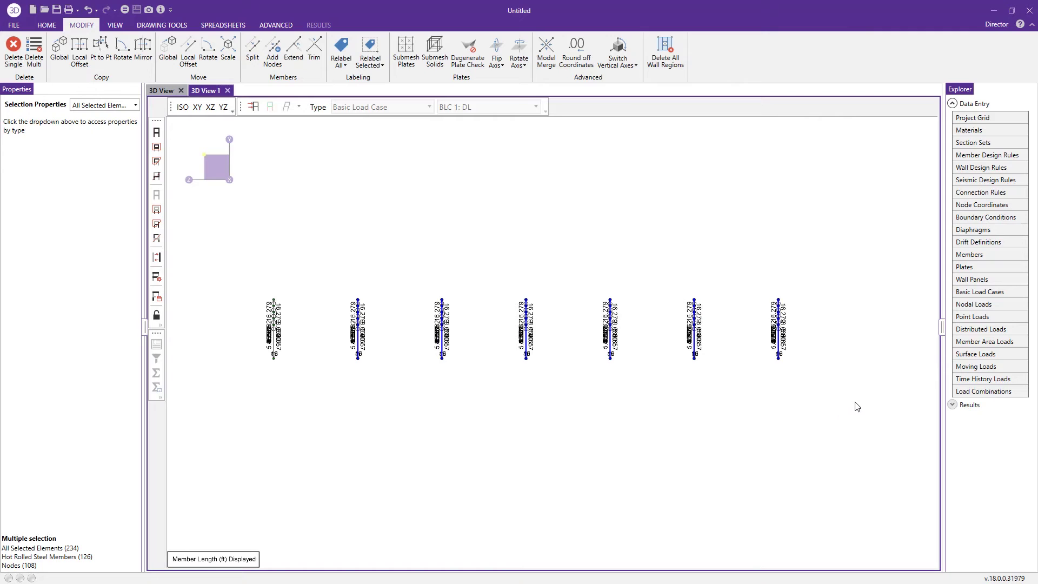
key("Delete")
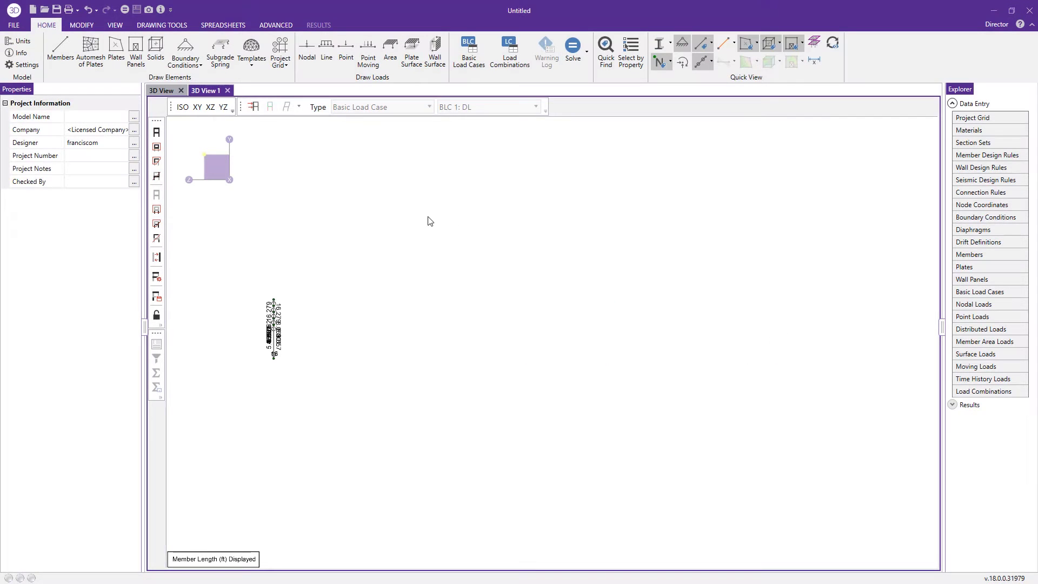
left_click(183, 107)
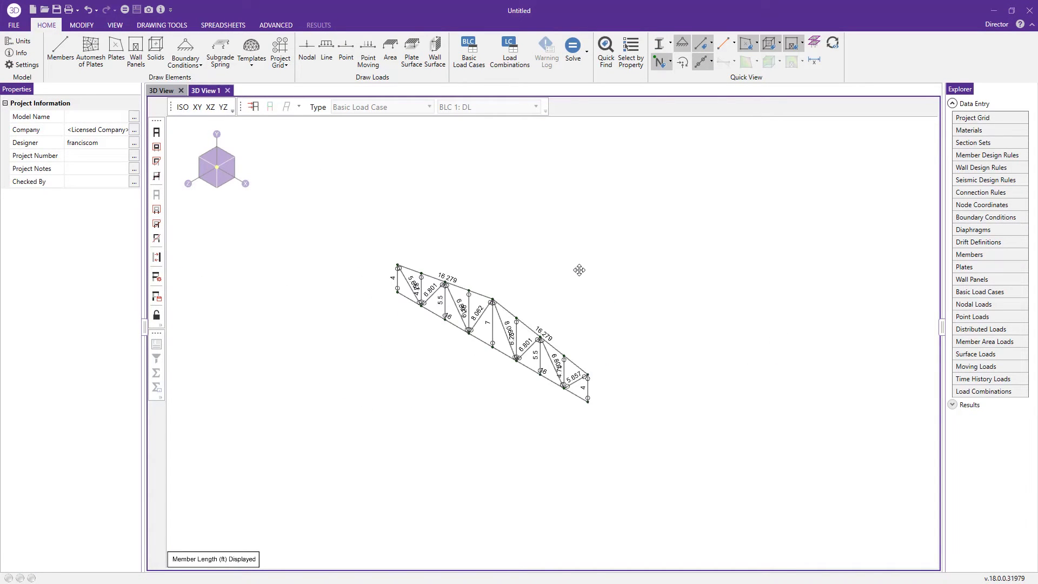
scroll(422, 354, "up", 1)
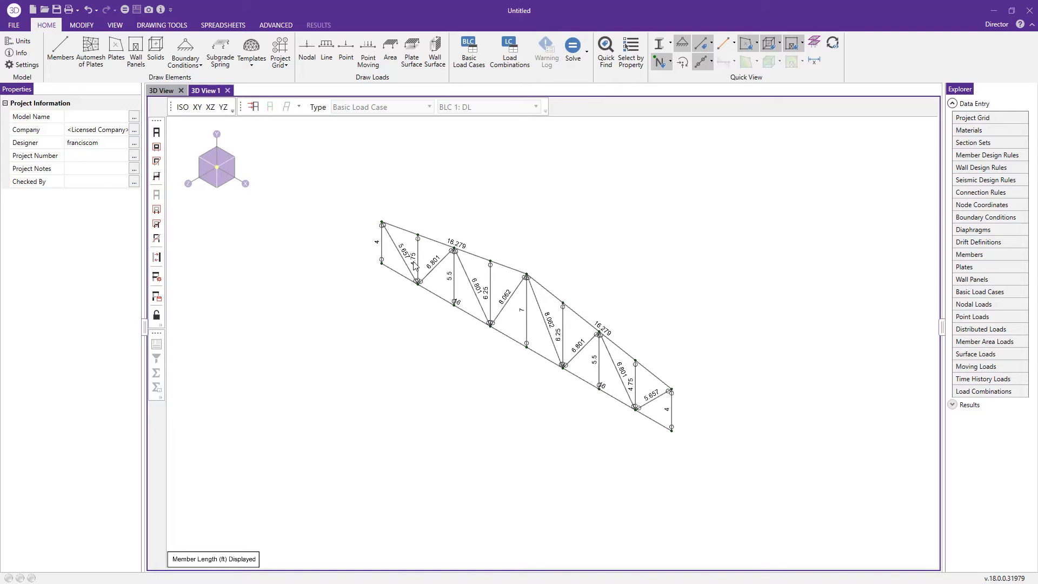
- Show the remaining truss in the XY view and set the member labels to None
left_click(197, 108)
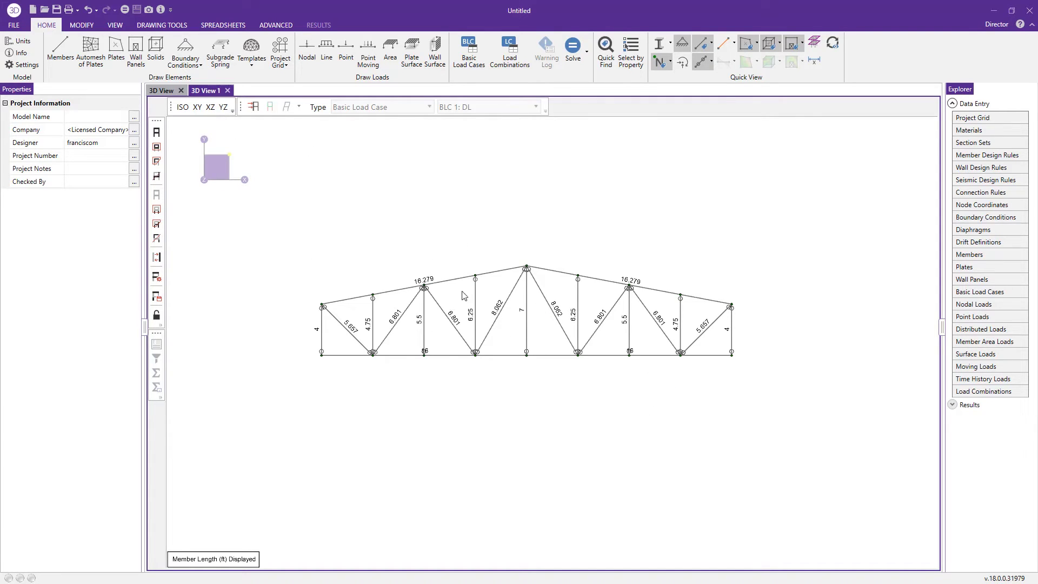
scroll(345, 298, "up", 1)
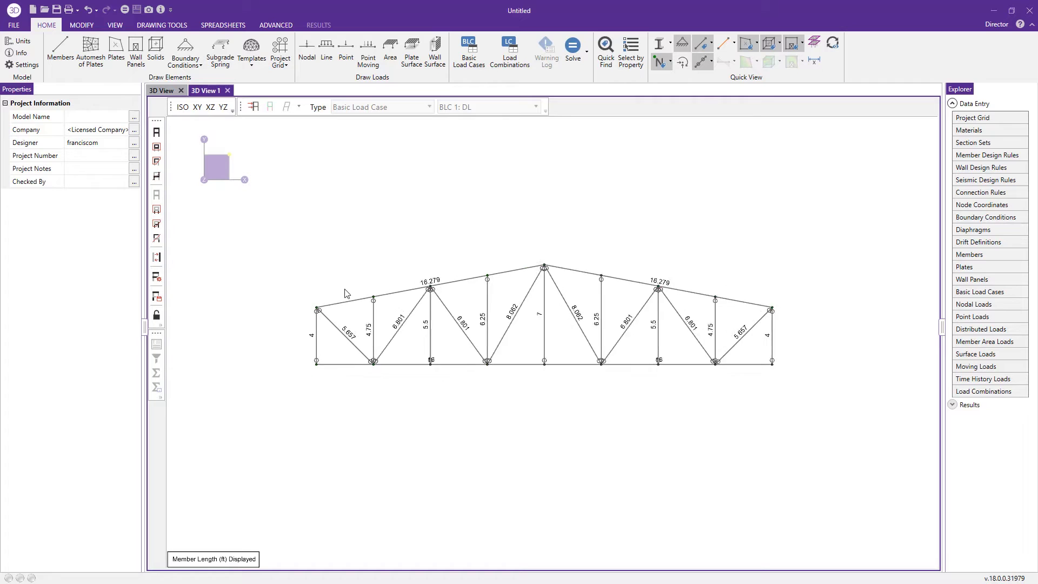
left_click(712, 43)
left_click(716, 62)
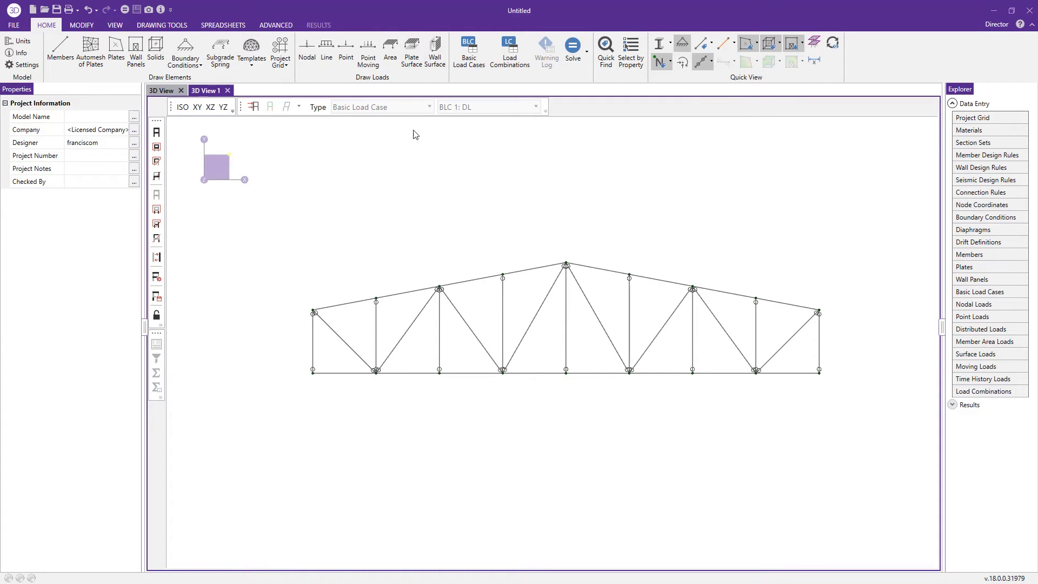
- Apply a -1 k point load in direction y for BLC 1: DL at %50 of the truss's left top chord
left_click(346, 51)
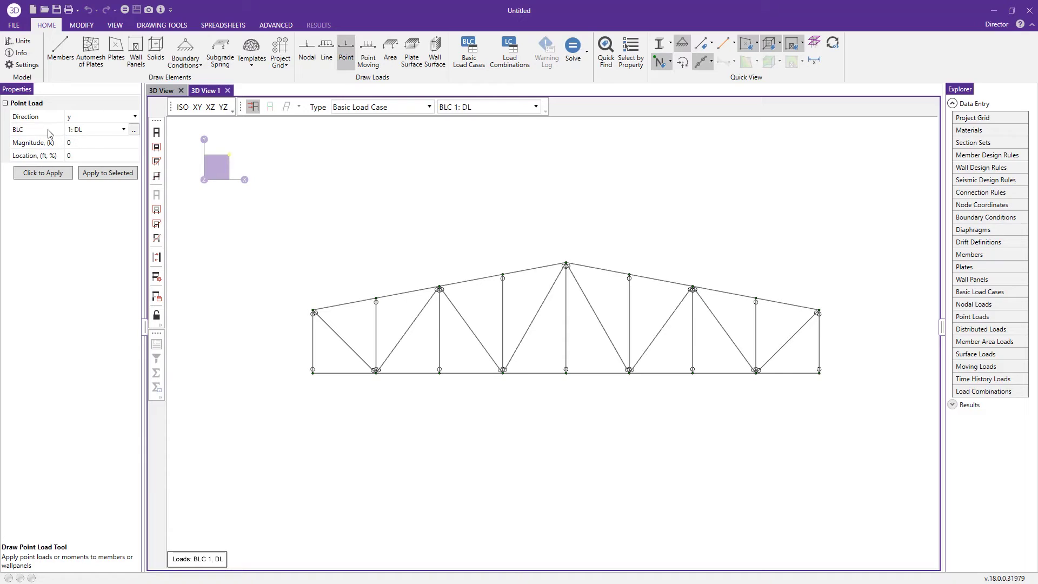
left_click(85, 143)
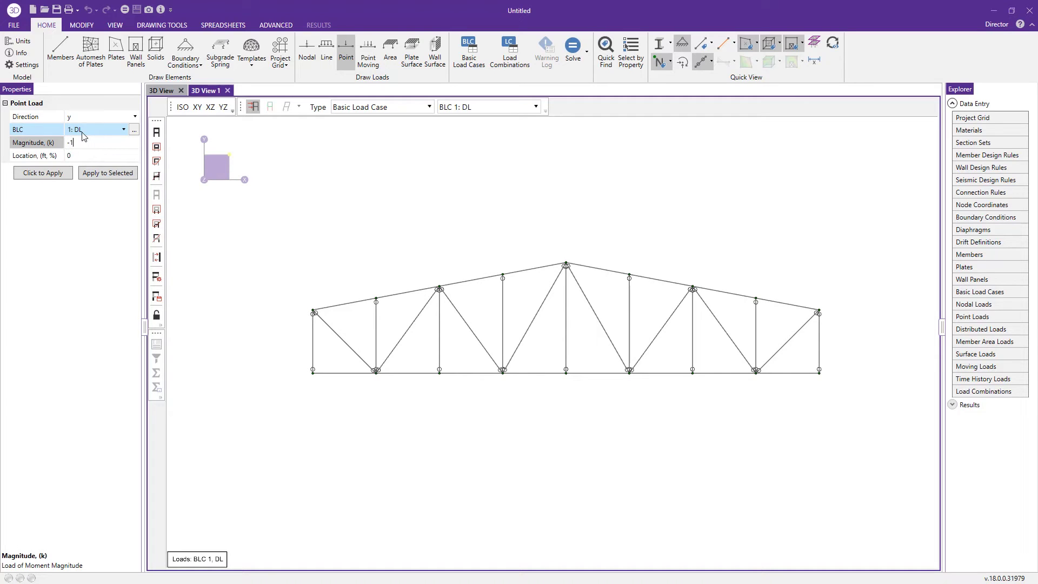
left_click(86, 155)
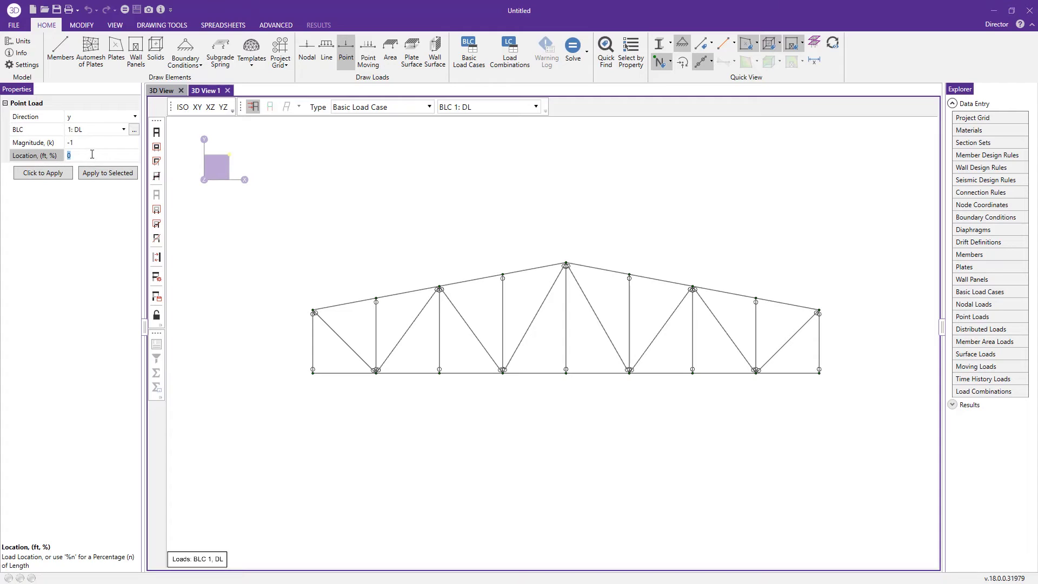
type("50")
left_click(41, 176)
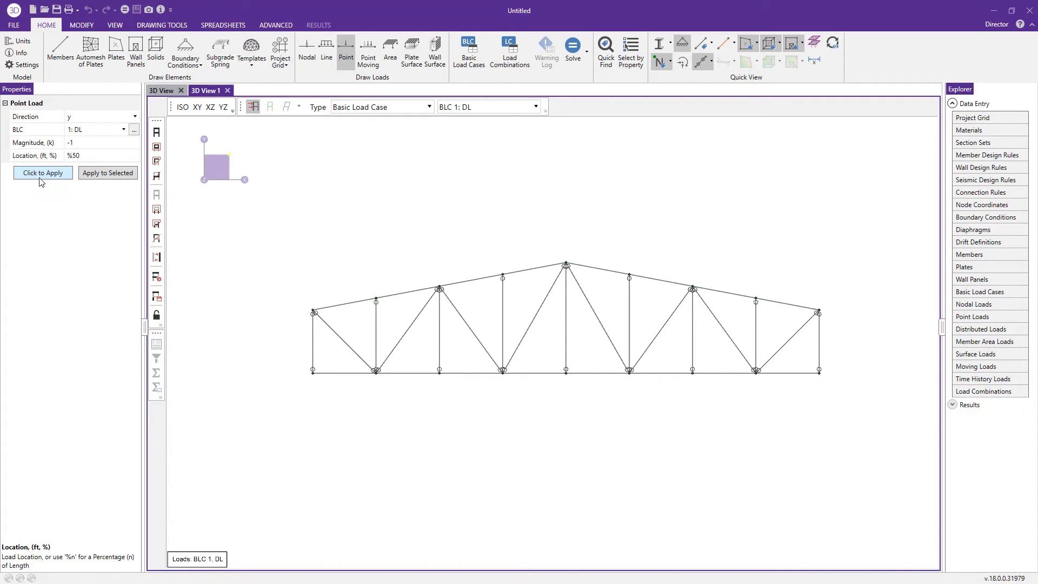
left_click(400, 295)
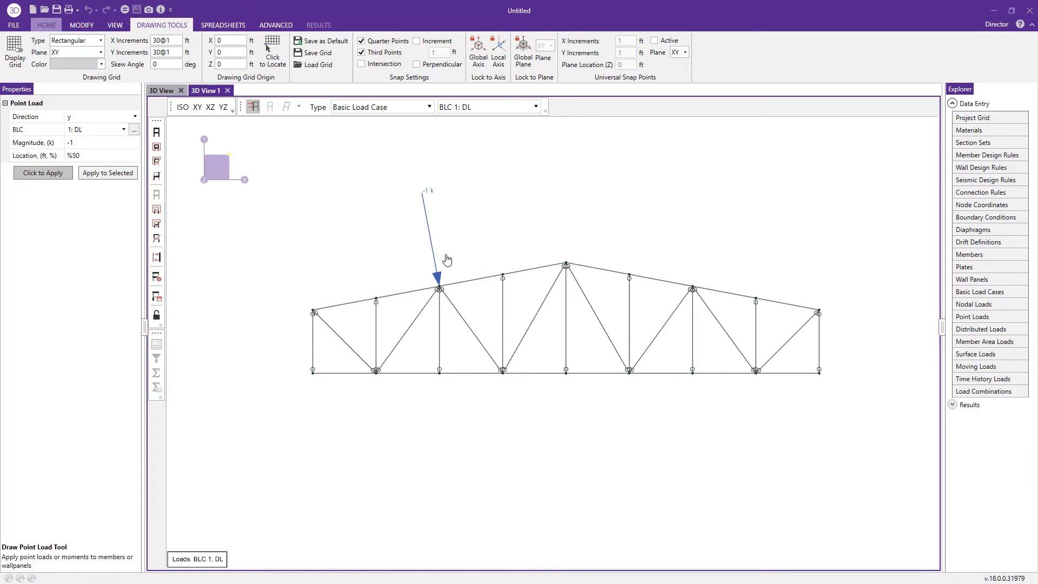
key("Escape")
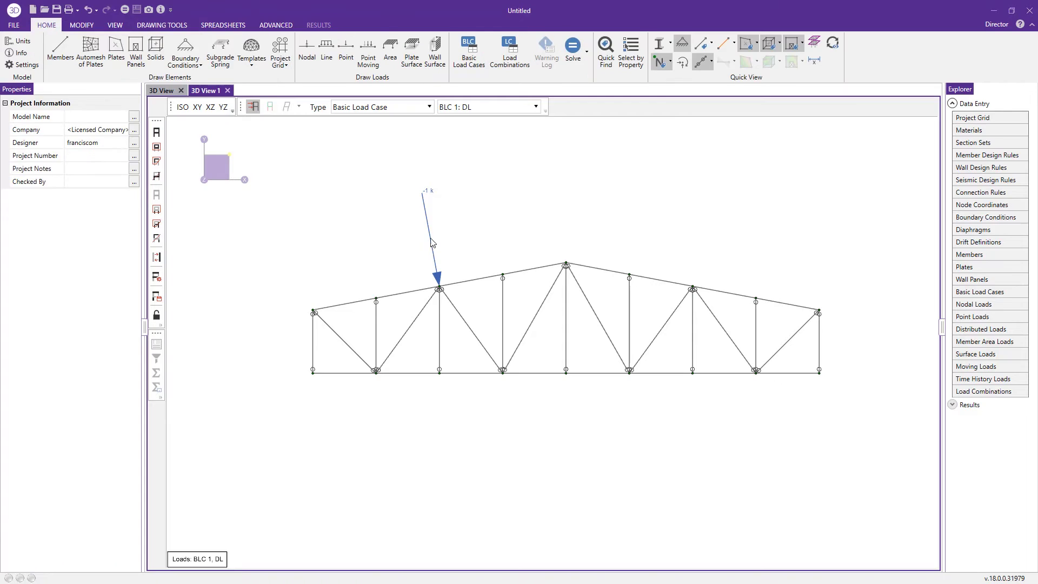
- Change the direction of the point load on the left top chord to global Y
left_click(433, 243)
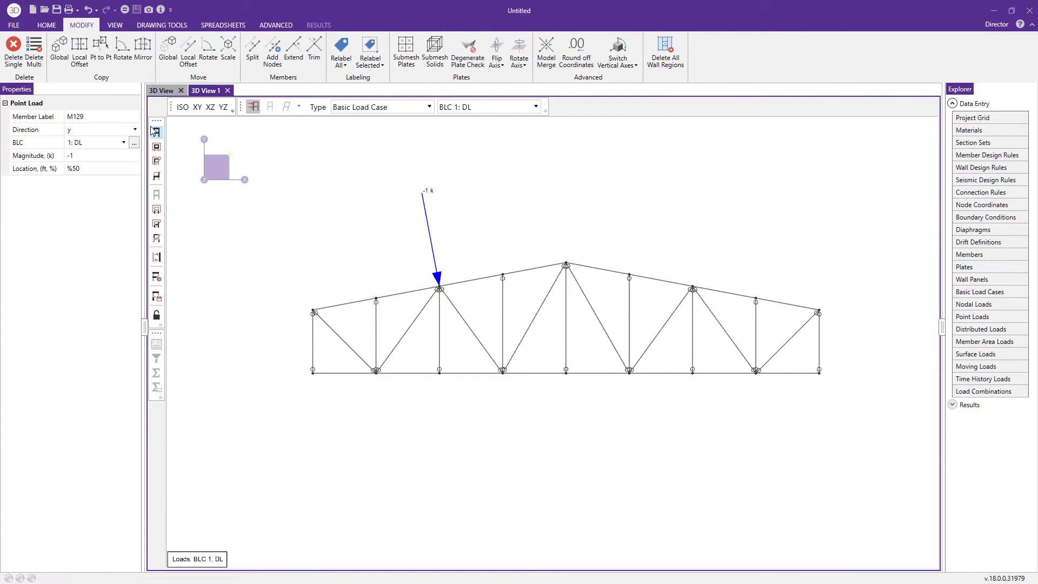
left_click(135, 130)
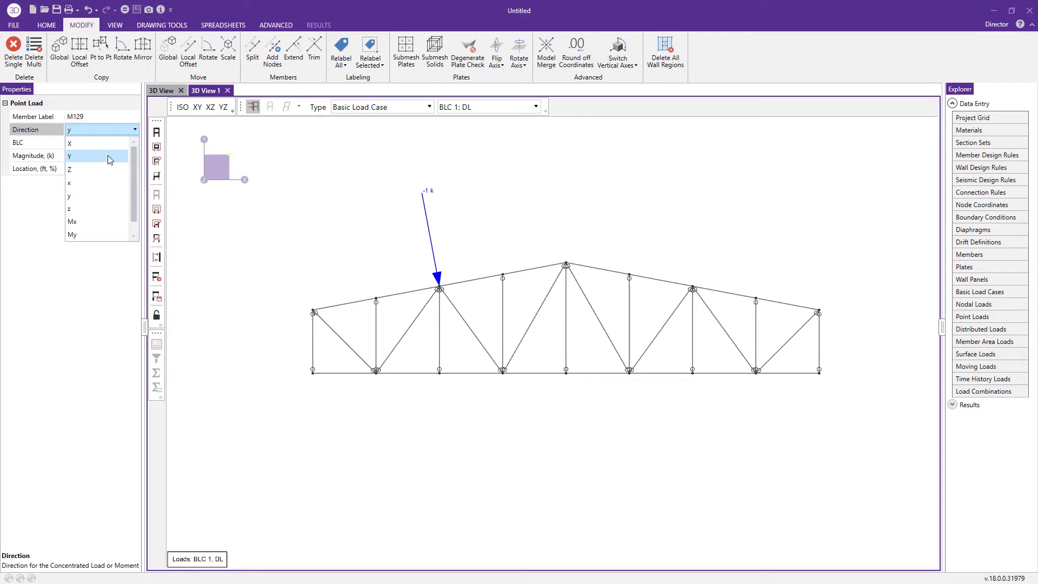
left_click(109, 157)
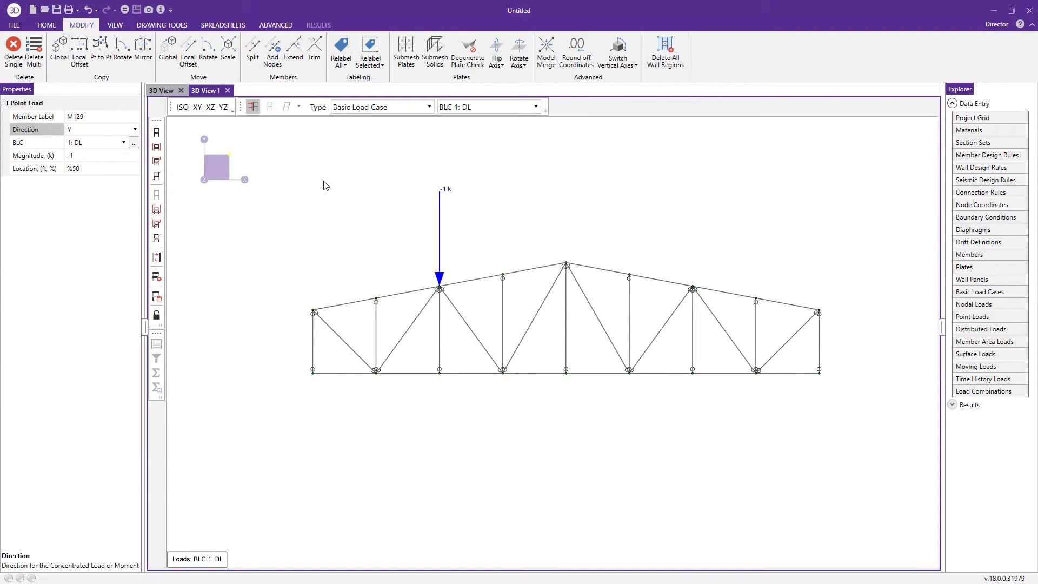
- Apply a full-length -0.1 k/ft line load in direction Y for BLC 2: LL to the truss's right top chord
left_click(52, 28)
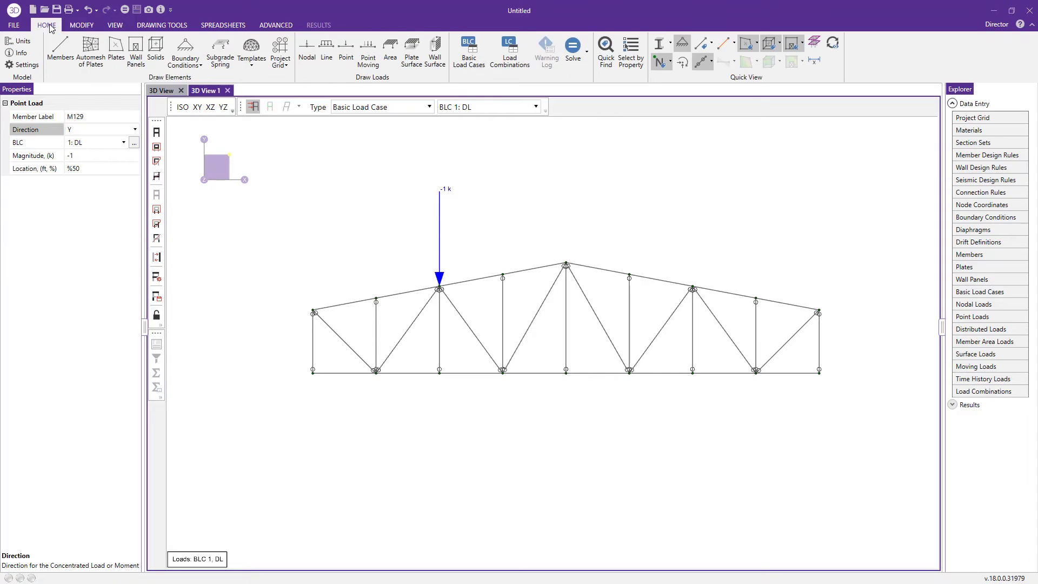
left_click(327, 57)
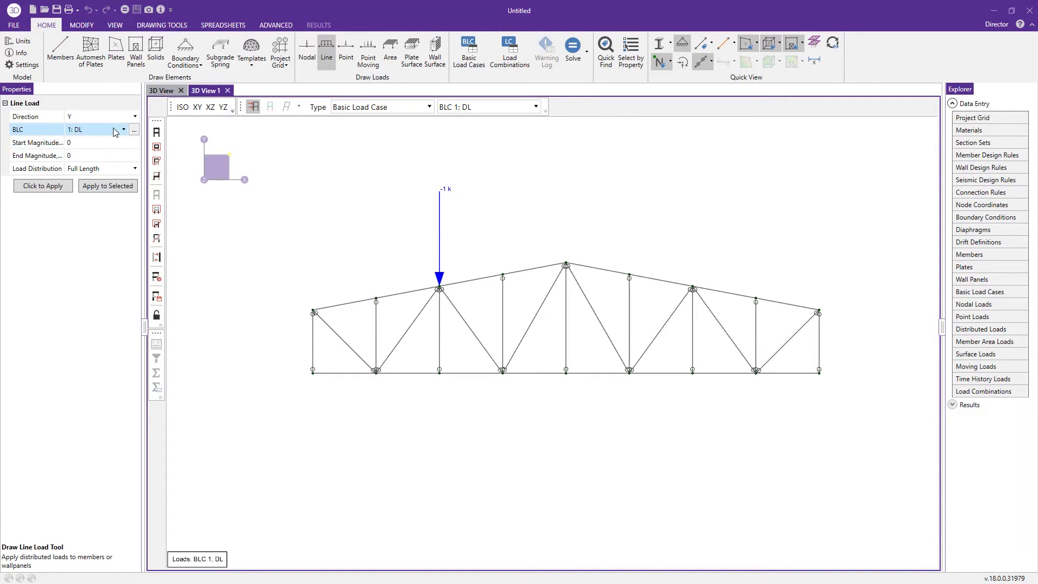
left_click(116, 130)
left_click(100, 152)
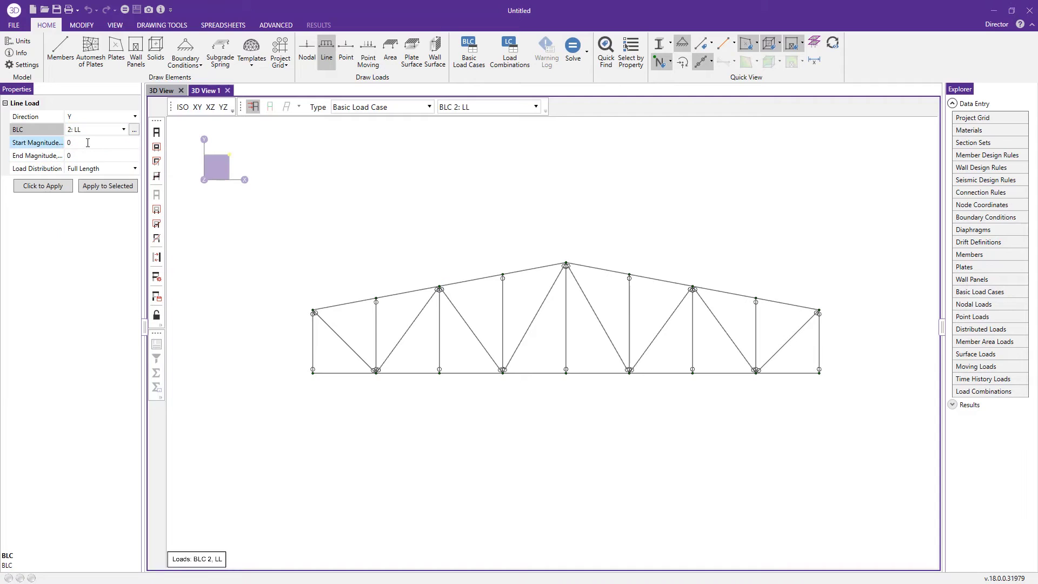
left_click(84, 143)
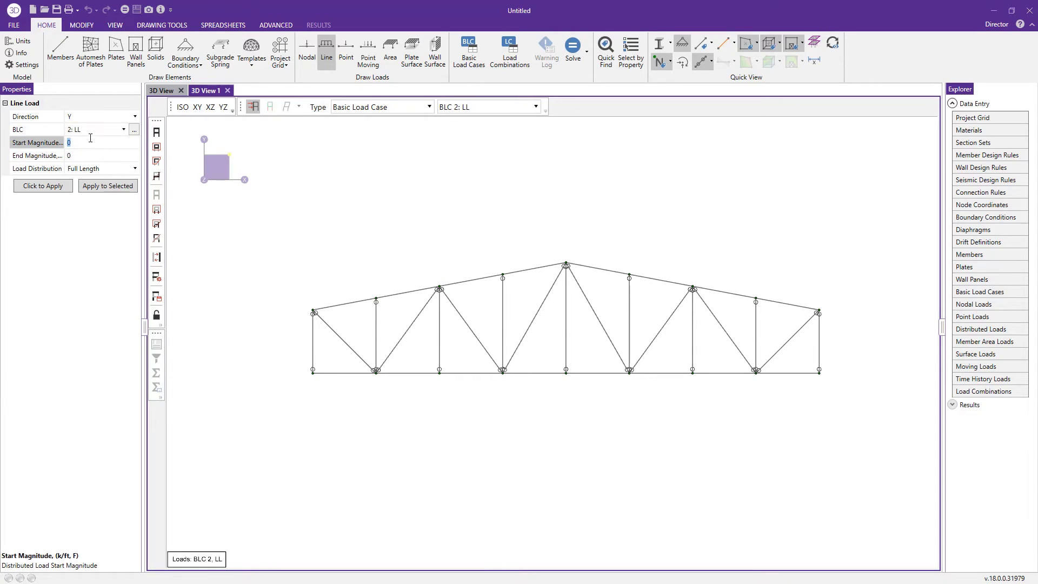
left_click(65, 118)
left_click_drag(65, 117, 89, 115)
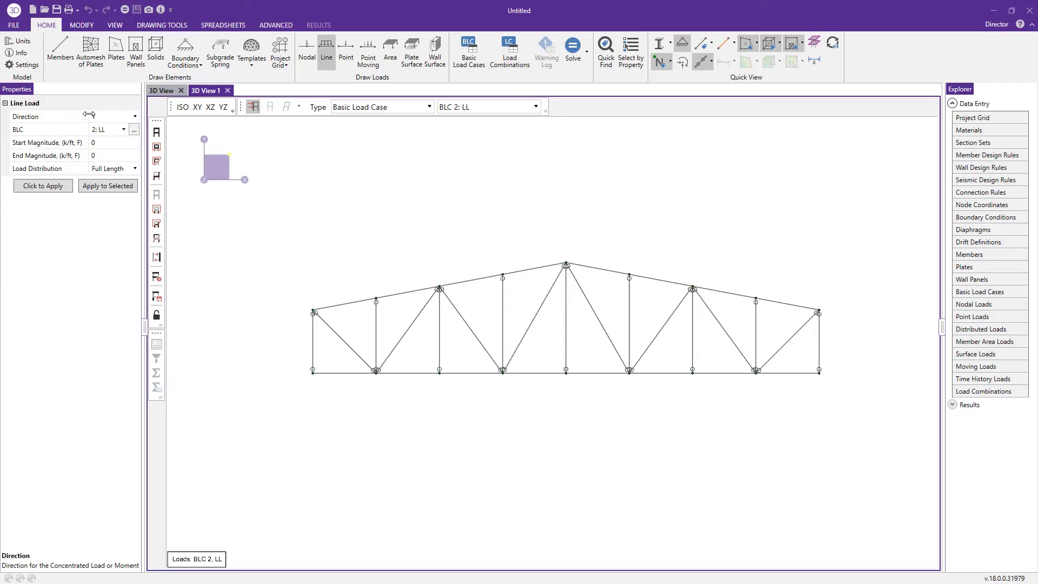
left_click(105, 139)
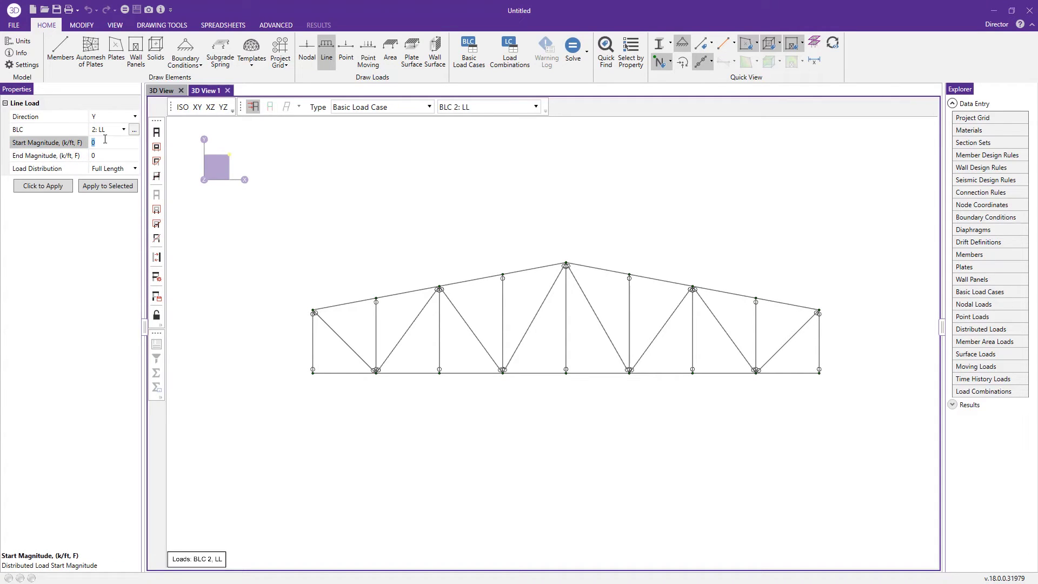
key("Return")
left_click(110, 157)
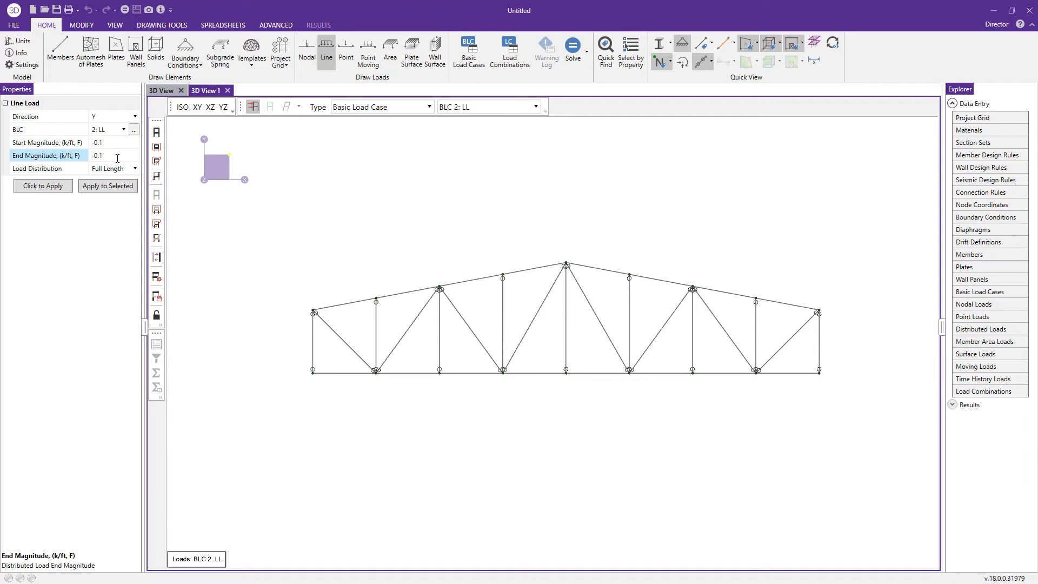
left_click(52, 187)
left_click(648, 280)
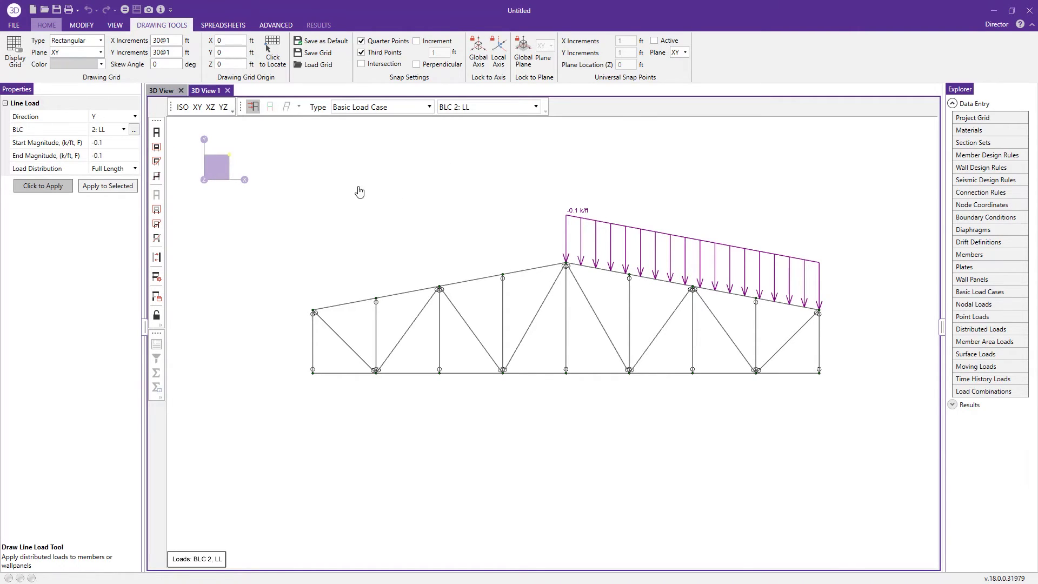
- Display the loads of BLC 1: DL and load combination LC 6: IBC 16-2 (b), and inspect the point load's properties
left_click(508, 112)
left_click(504, 118)
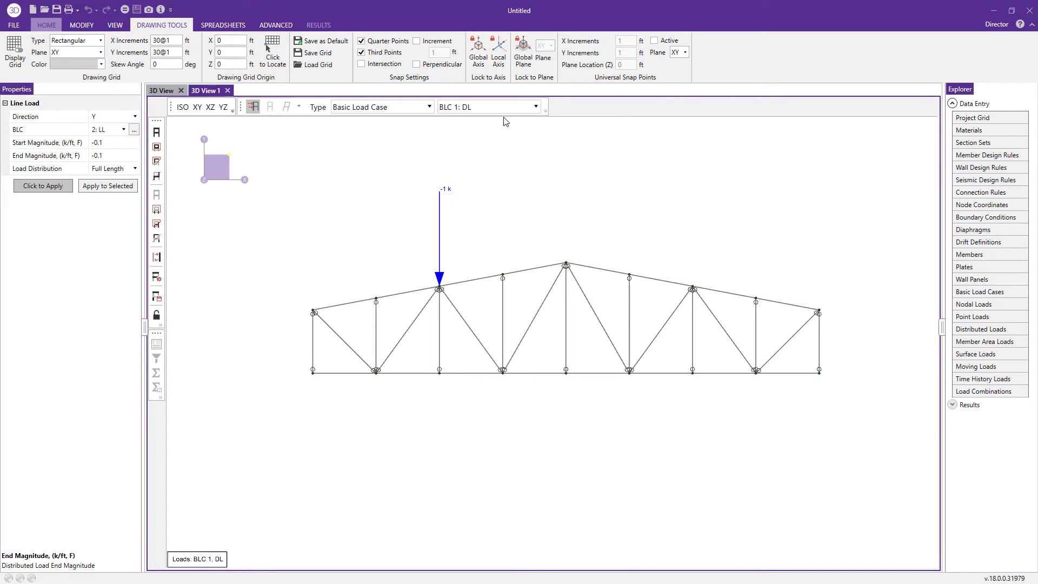
left_click(483, 109)
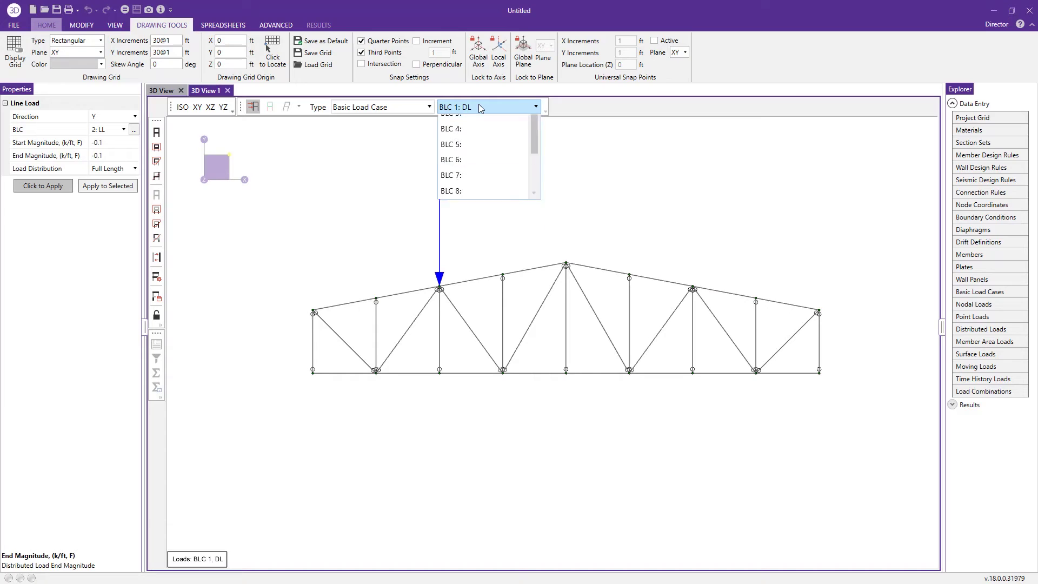
left_click(484, 110)
left_click(429, 107)
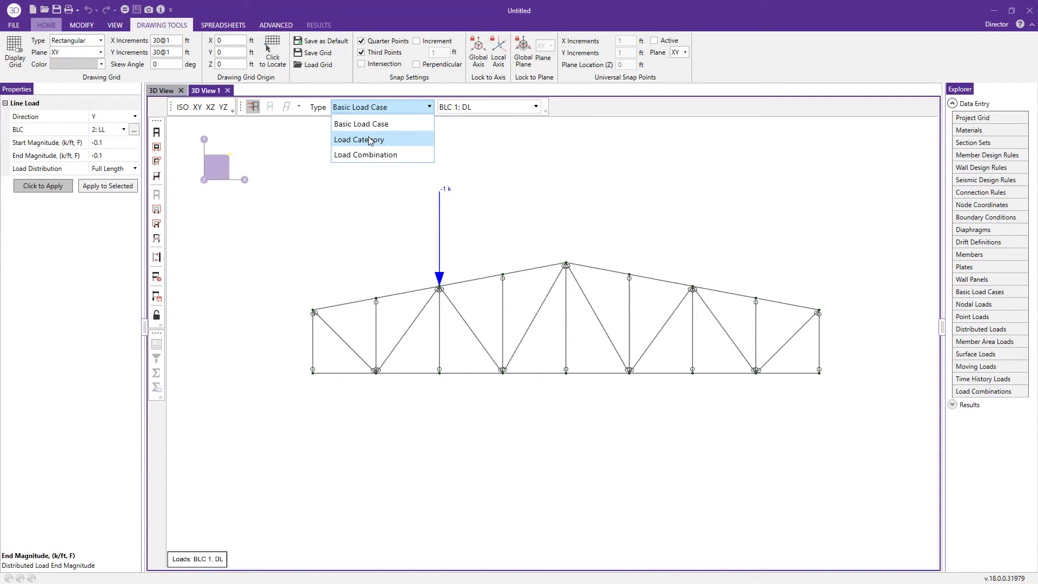
left_click(394, 155)
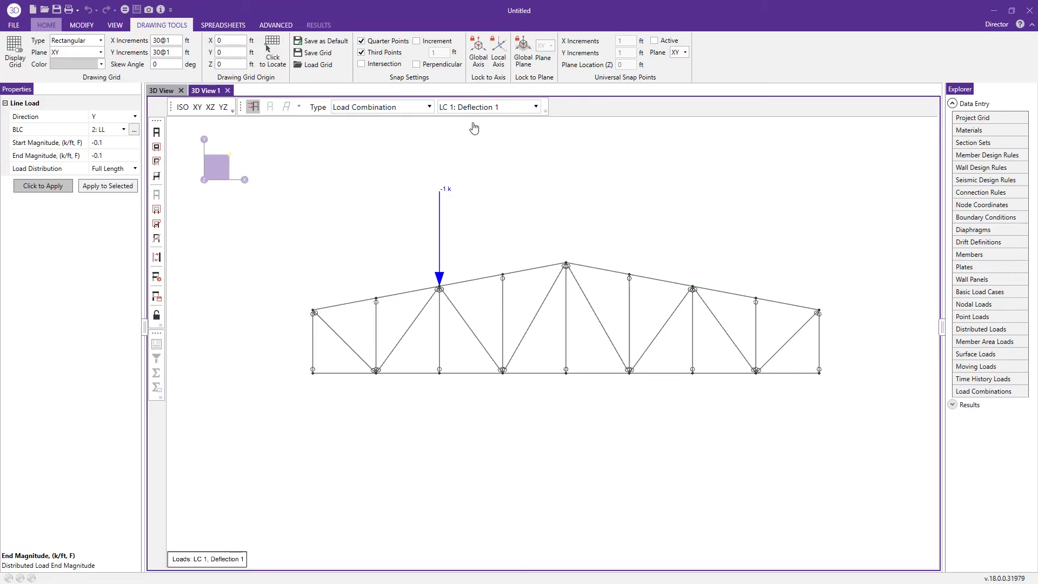
left_click(497, 108)
left_click(493, 202)
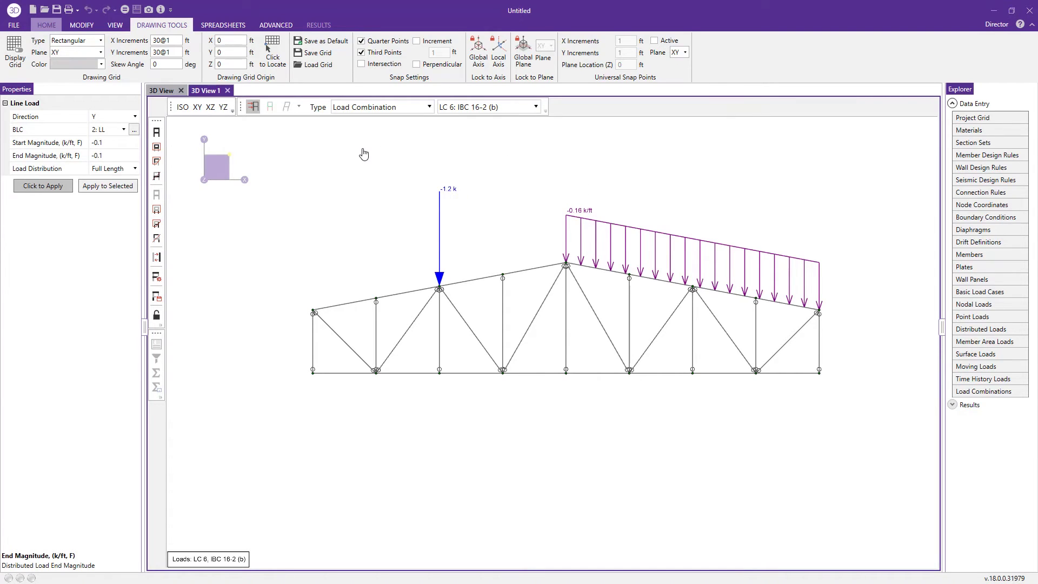
left_click(418, 201)
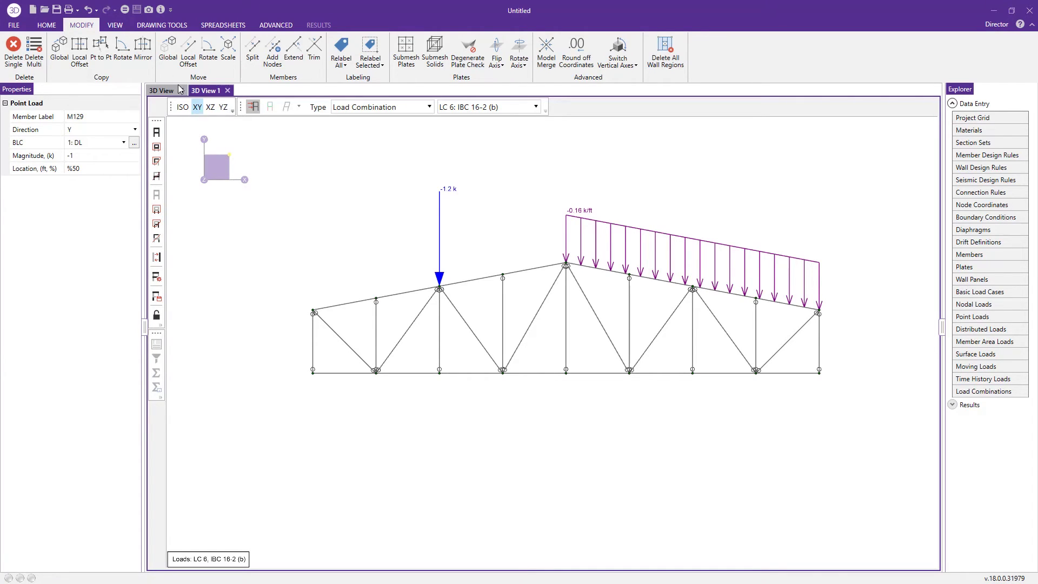
- Apply a Pinned boundary condition to the bottom chord's left end node
left_click(48, 24)
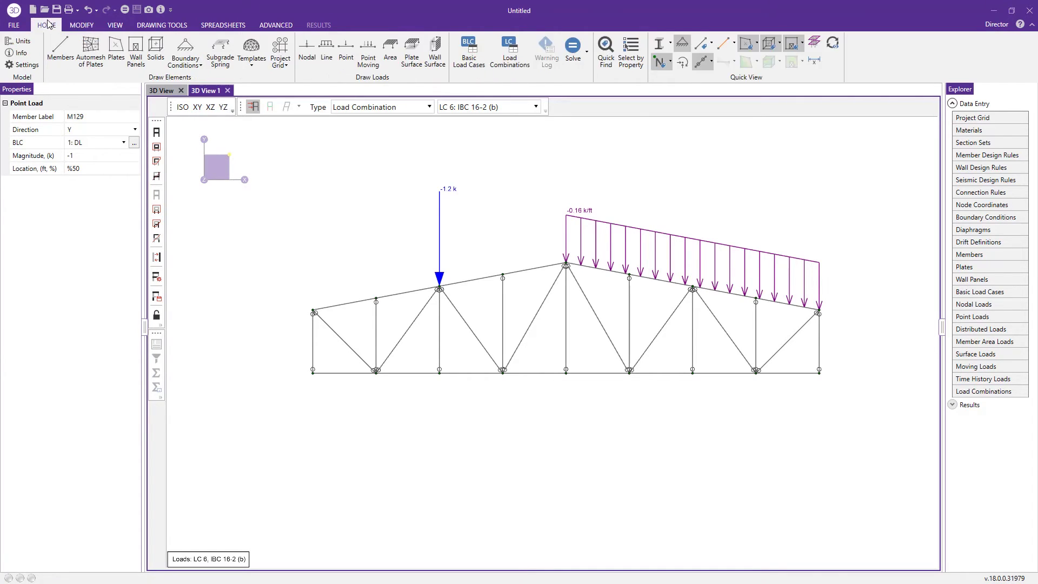
left_click(193, 63)
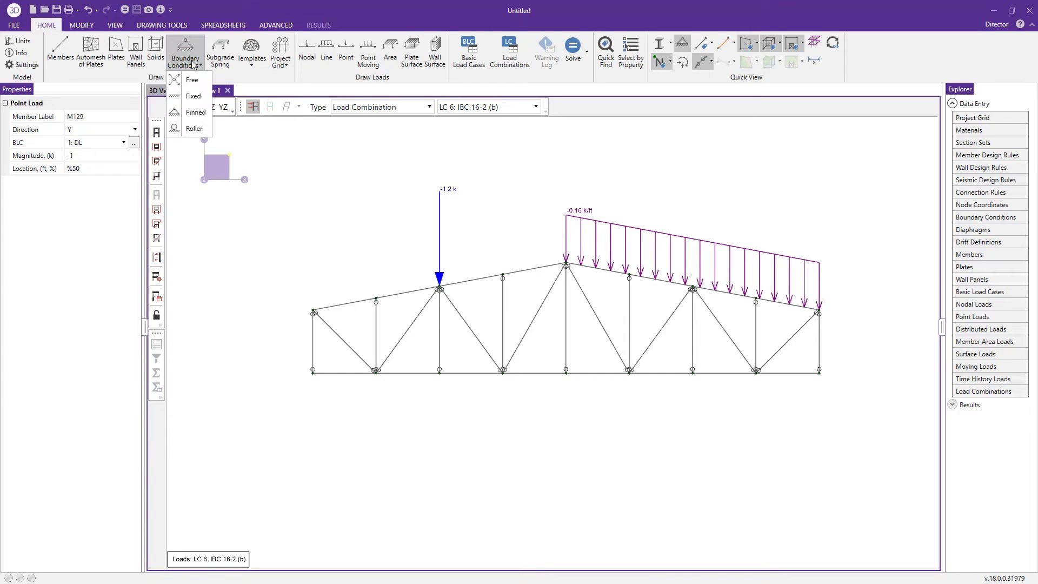
left_click(196, 113)
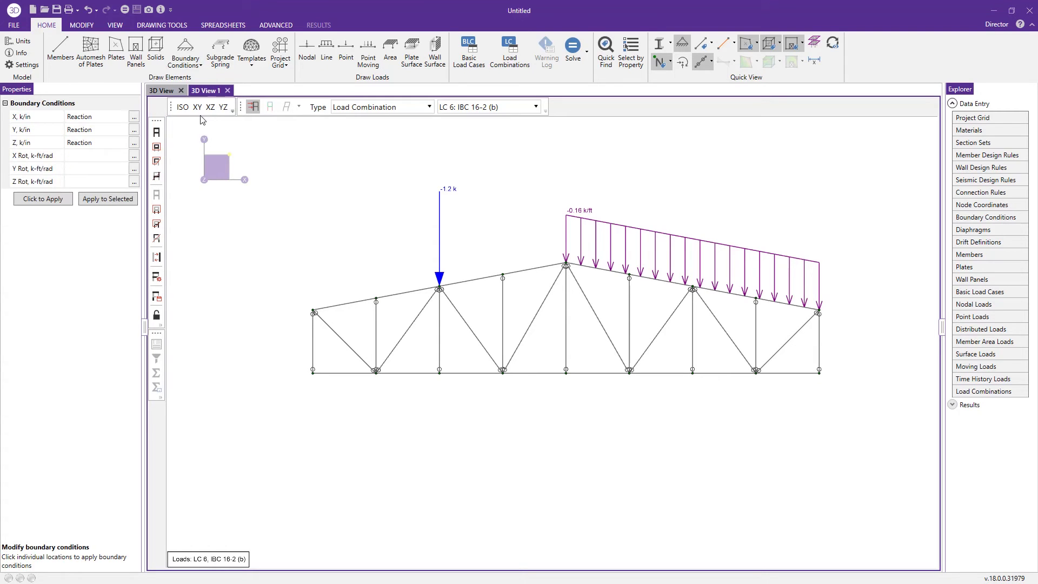
left_click(51, 207)
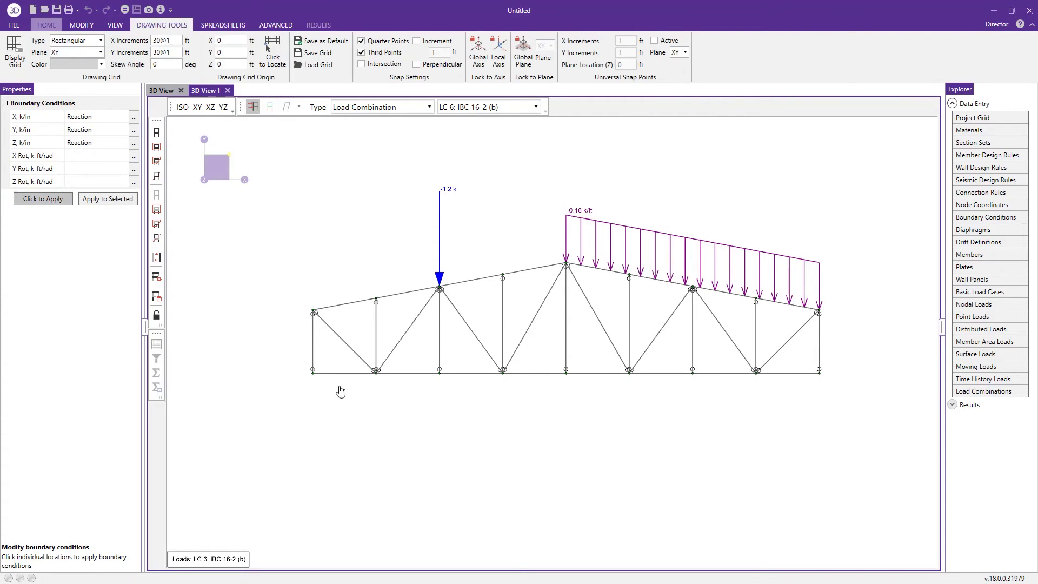
left_click_drag(297, 357, 337, 407)
- Apply a Roller boundary condition to the bottom chord's right end node and show the truss in the isometric view
left_click(48, 26)
left_click(187, 57)
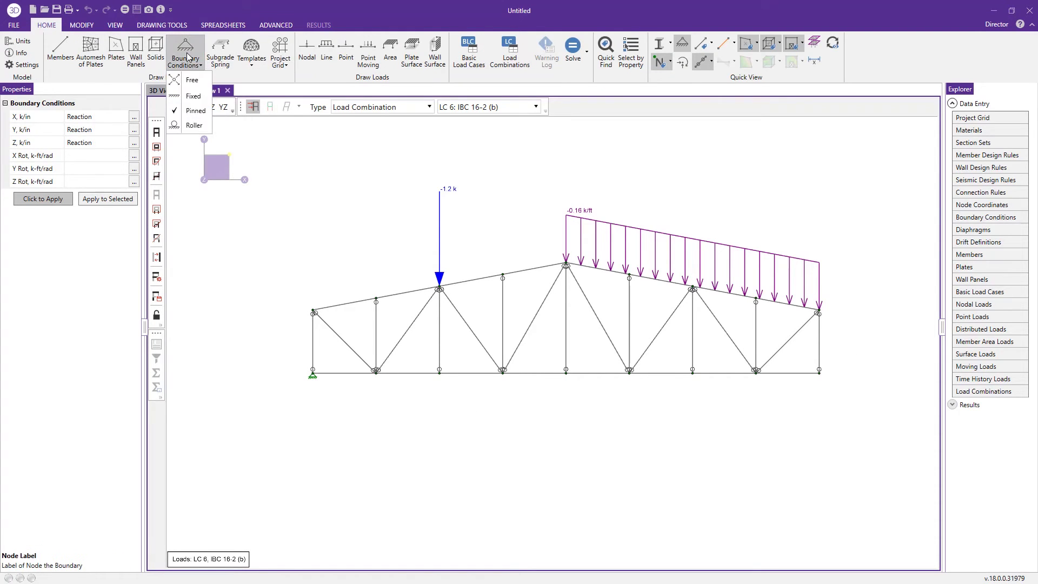
left_click(187, 125)
left_click(45, 199)
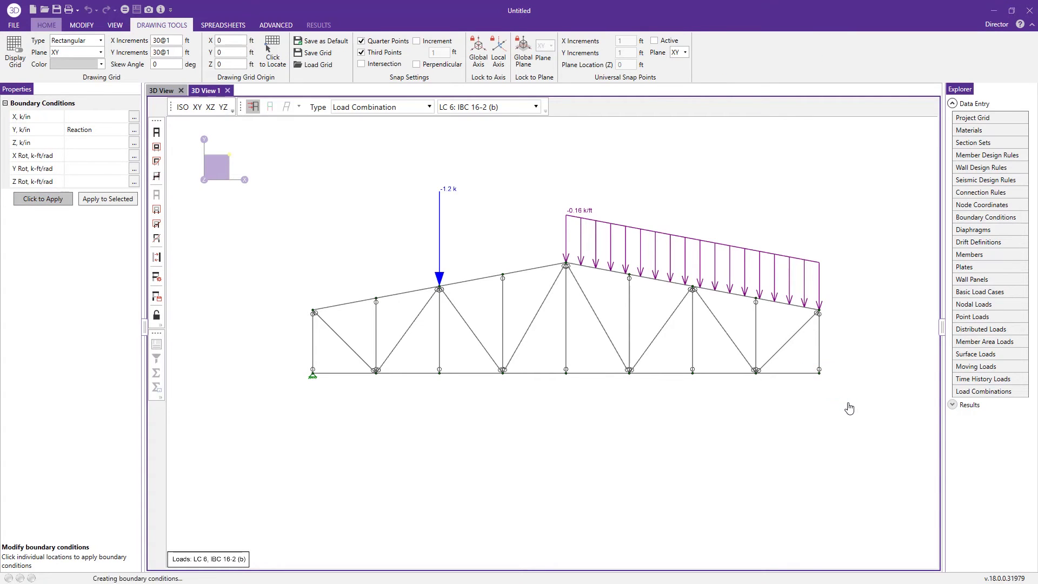
left_click(183, 107)
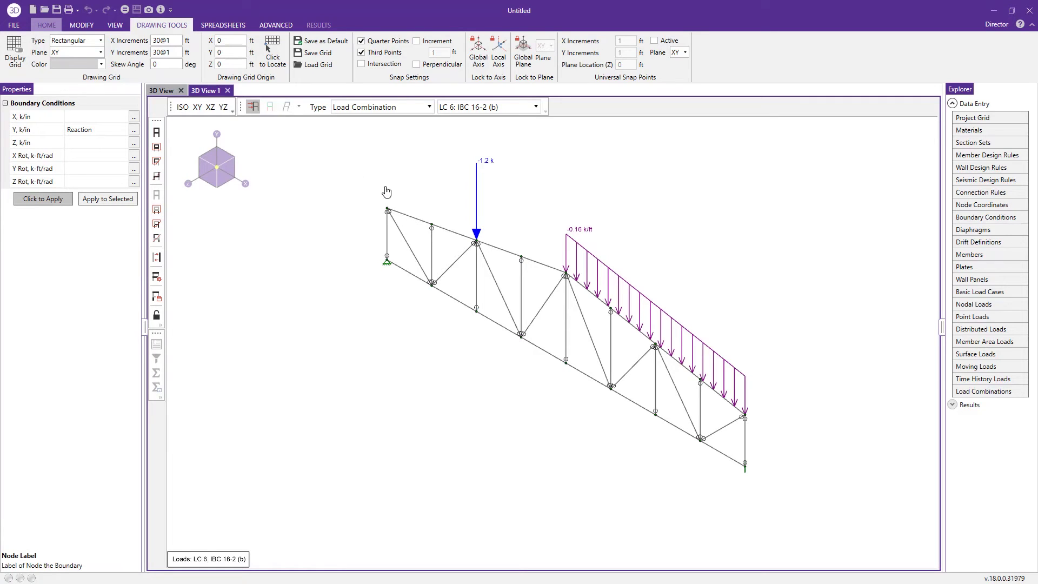
key("Escape")
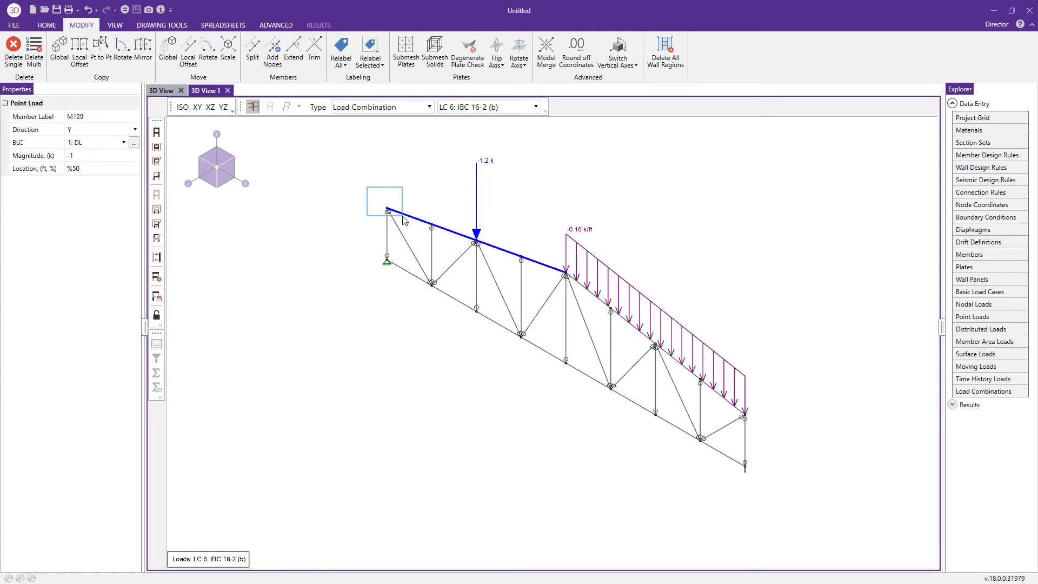
- Set the Z translation boundary condition to Fixed at the left top chord's end node and its three intermediate nodes
left_click(388, 209)
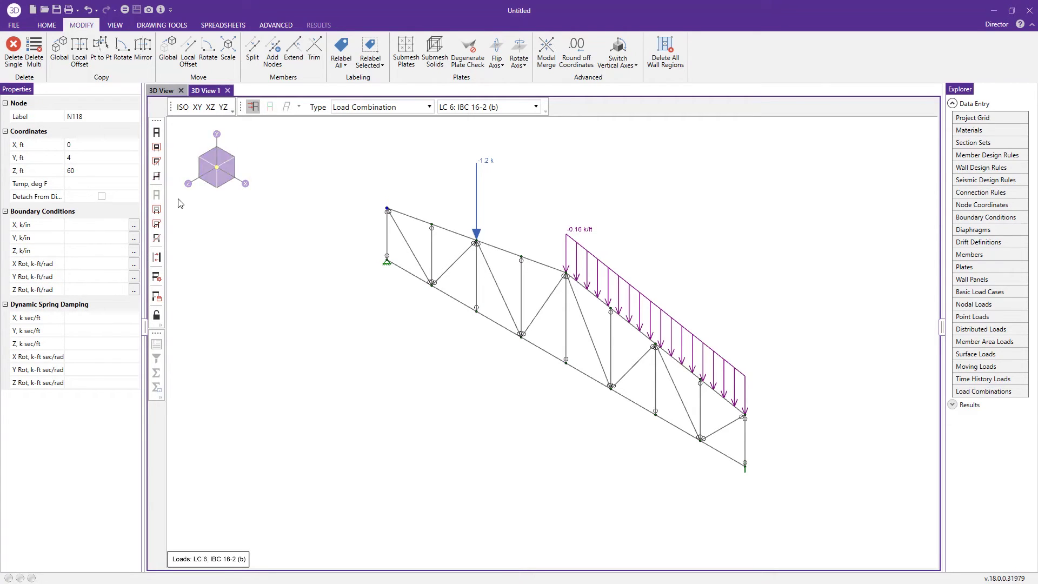
left_click(98, 251)
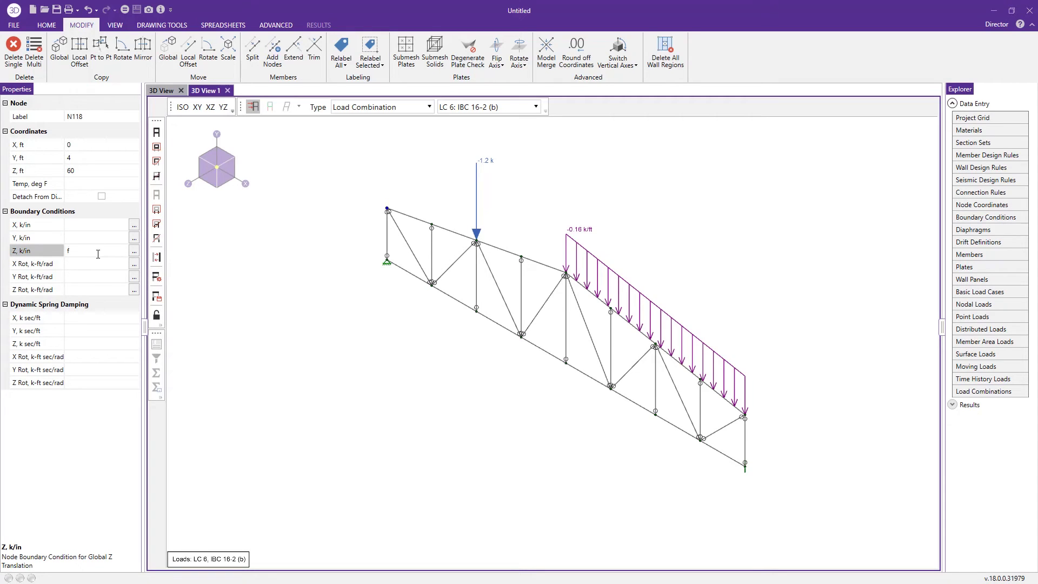
key("Return")
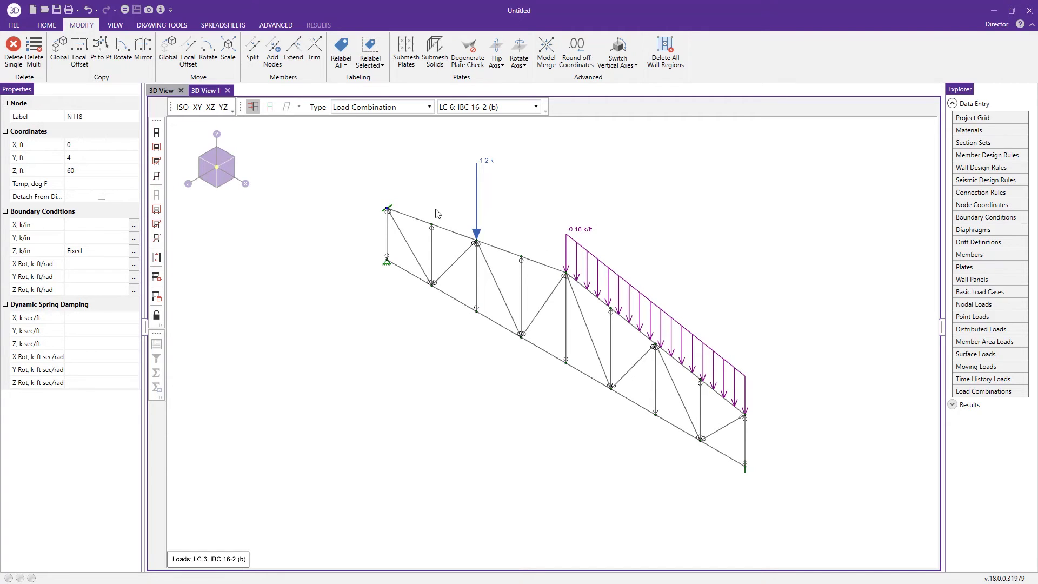
left_click_drag(419, 207, 539, 269)
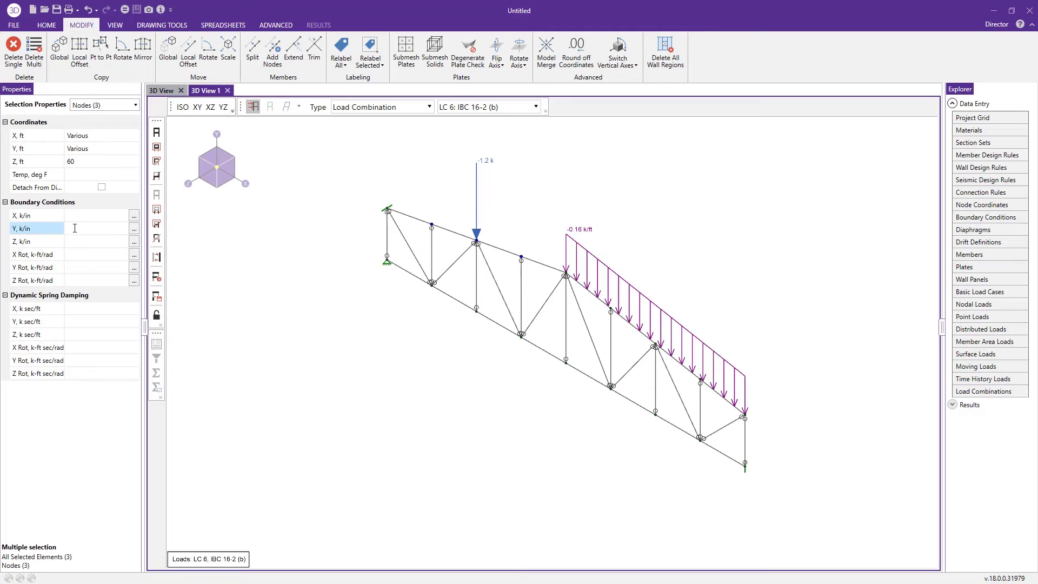
left_click(81, 242)
type("f")
key("Return")
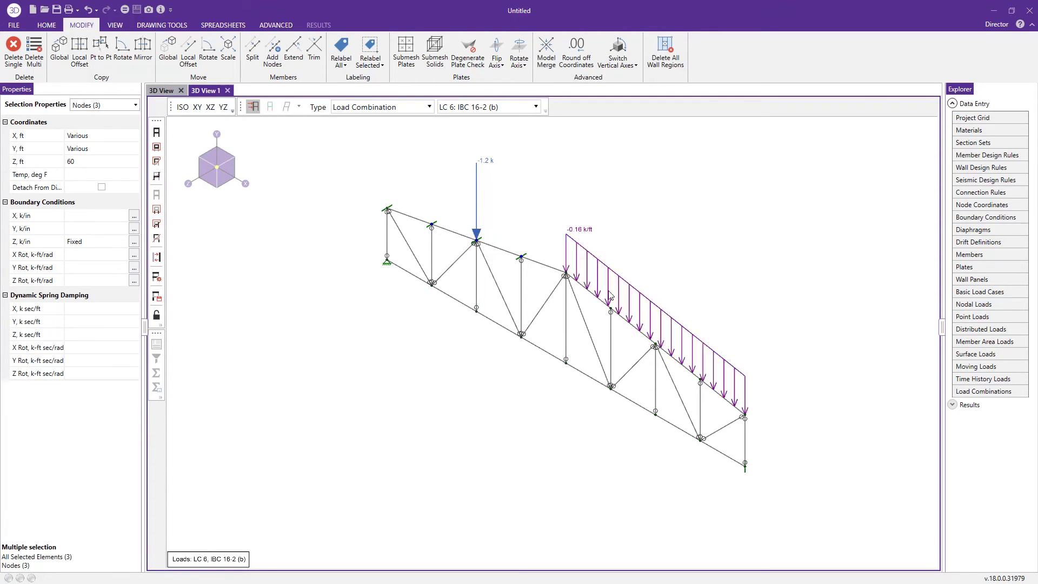
- Set the Z translation boundary condition to Fixed at the peak node and the four other nodes of the right top chord
left_click_drag(556, 238, 668, 359)
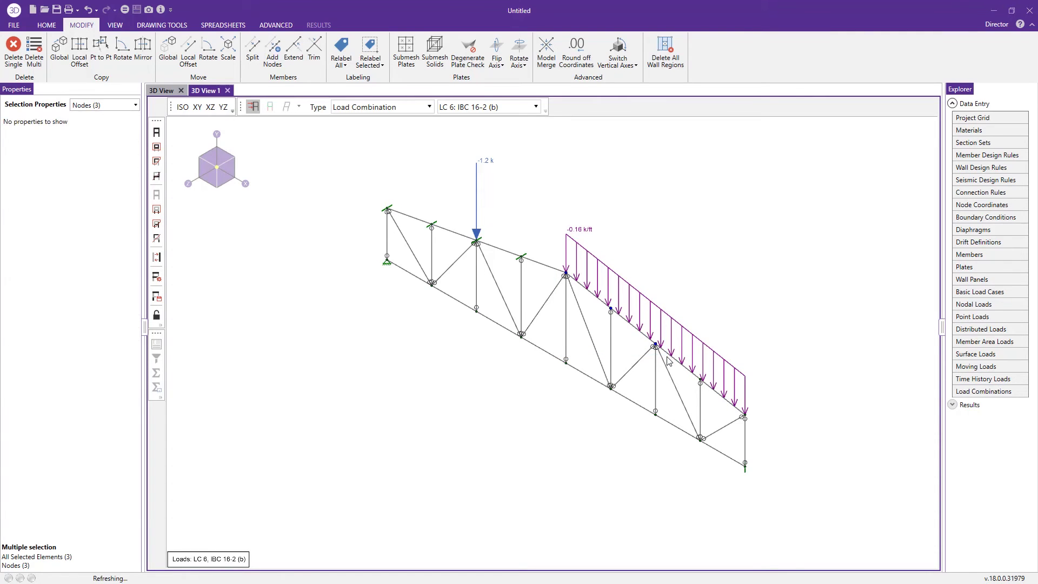
left_click(94, 244)
type("f")
key("Return")
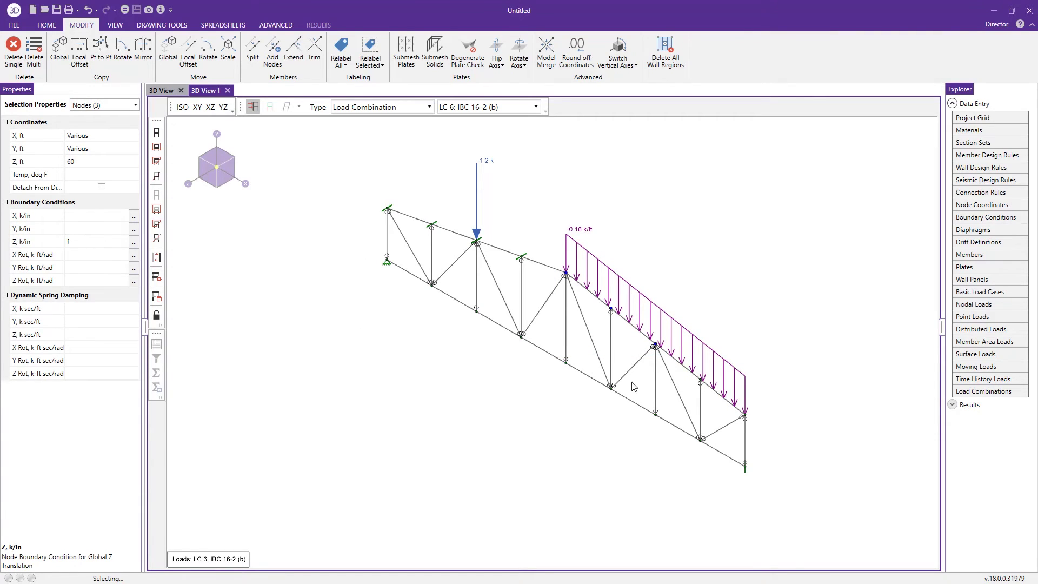
left_click_drag(703, 322, 757, 489)
left_click(84, 241)
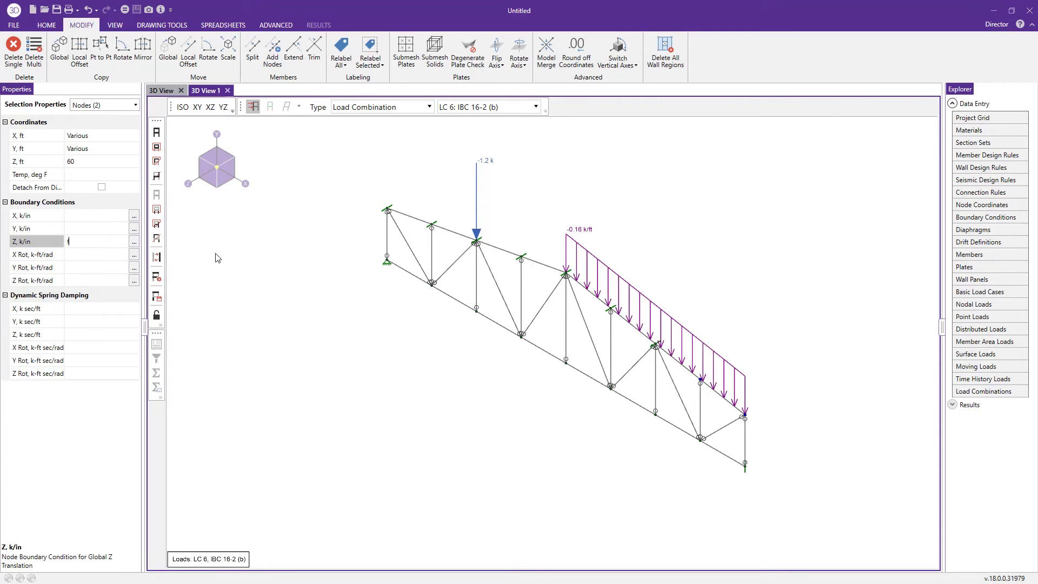
type("f")
key("Return")
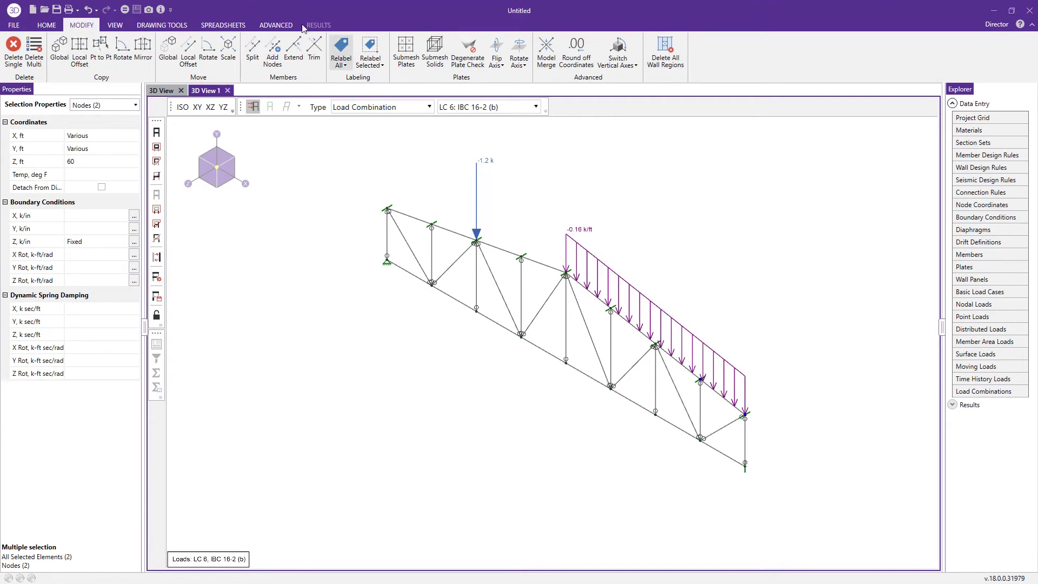
left_click(55, 26)
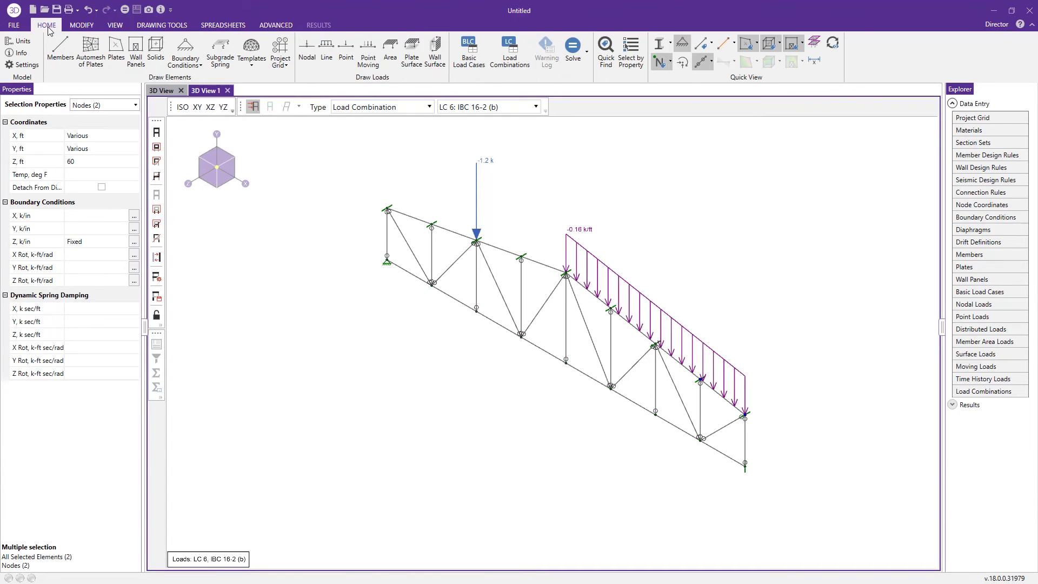
- Solve the model as a Batch Solution of Marked Combinations with an envelope included
left_click(572, 48)
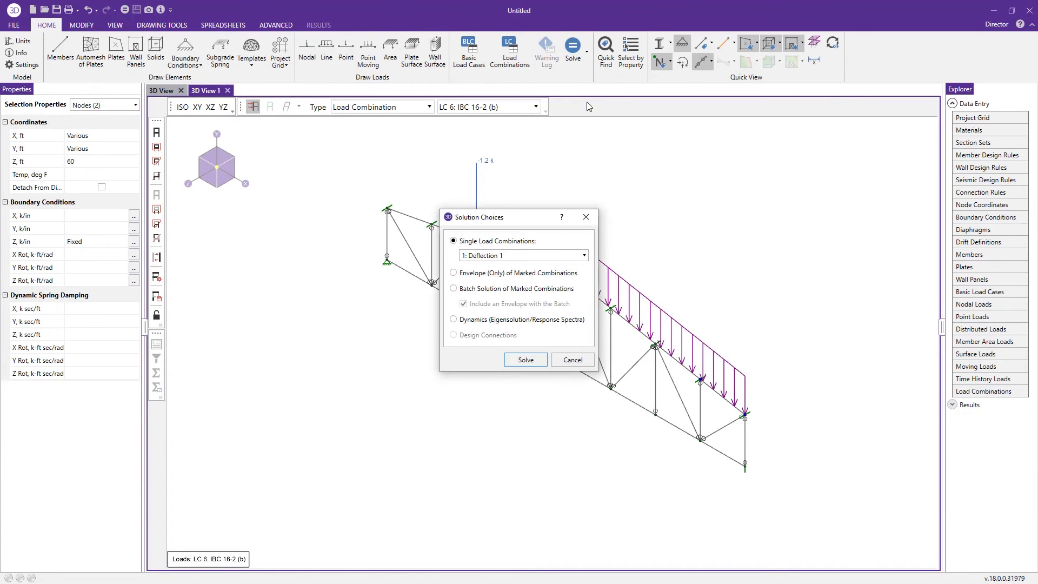
left_click(527, 295)
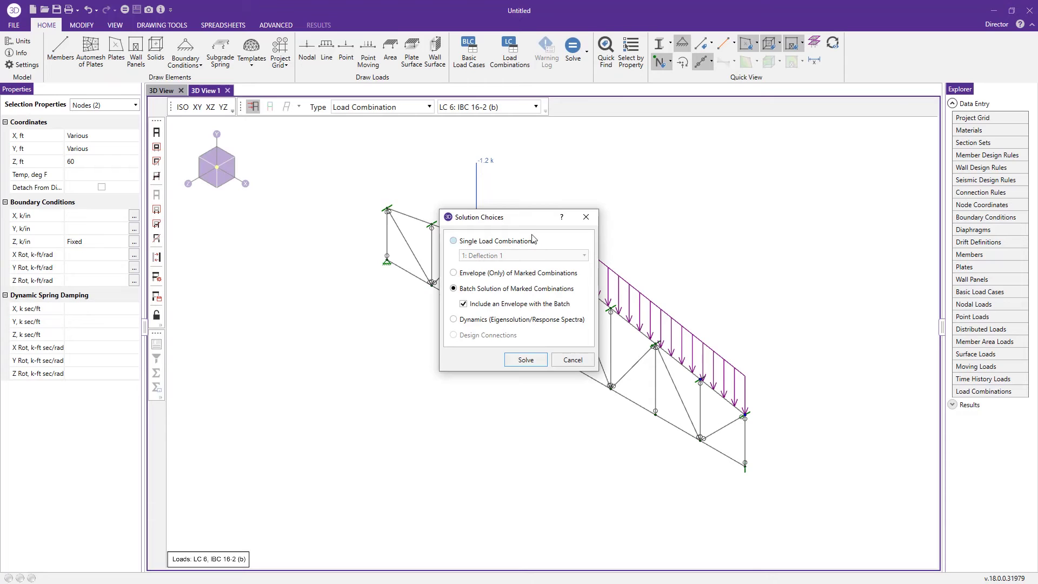
left_click_drag(534, 225, 312, 193)
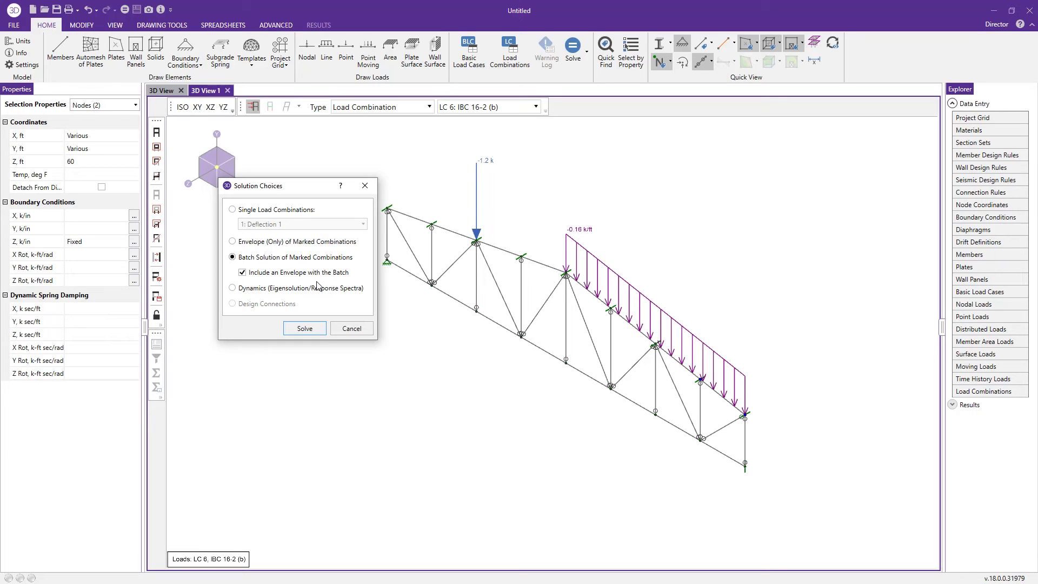
left_click(311, 329)
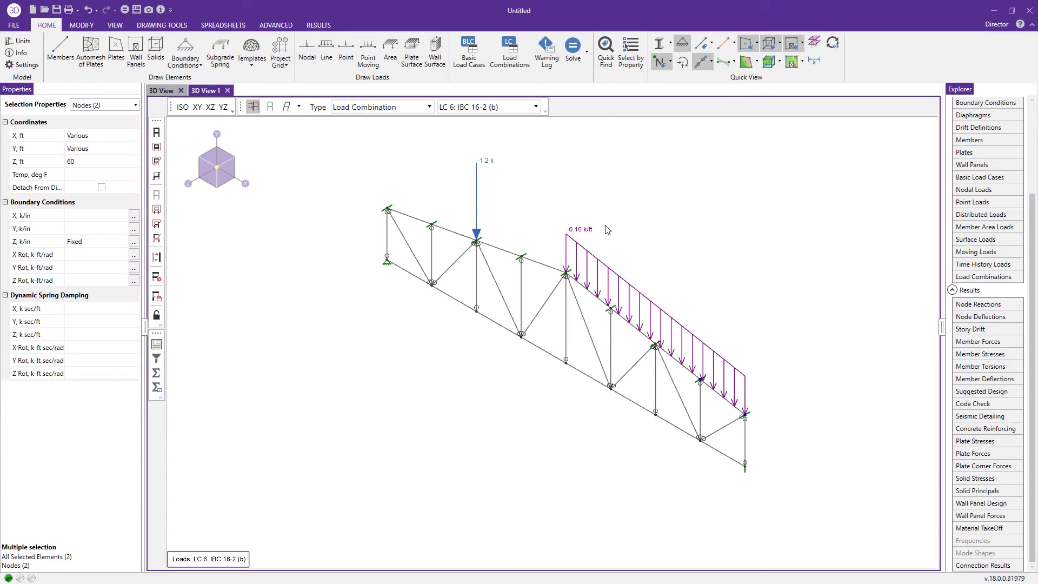
- Show the truss in the XY view without loads and display its deflected shape With Undeflected Shadow for LC 6
left_click(196, 107)
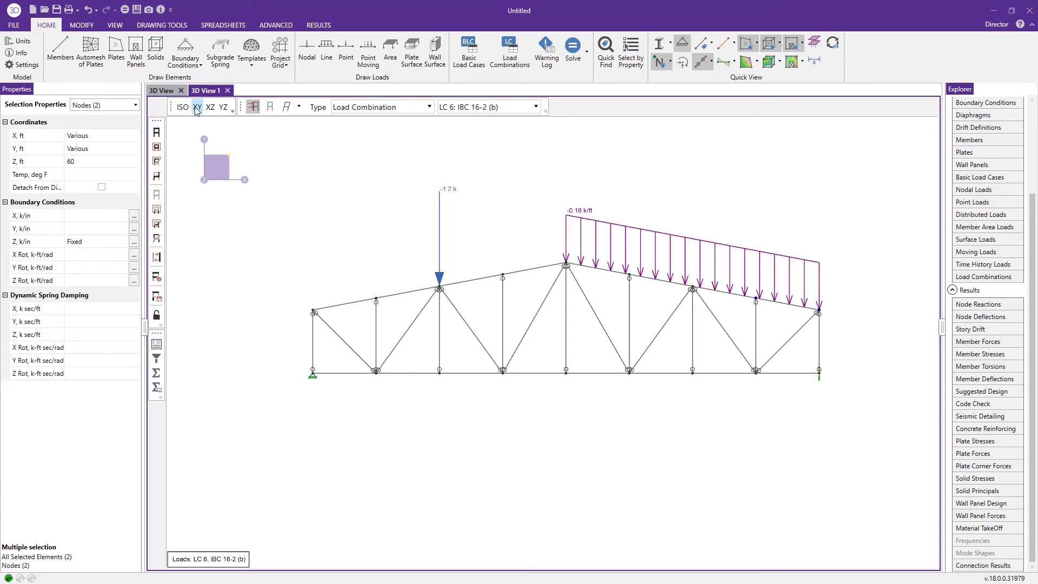
left_click(253, 106)
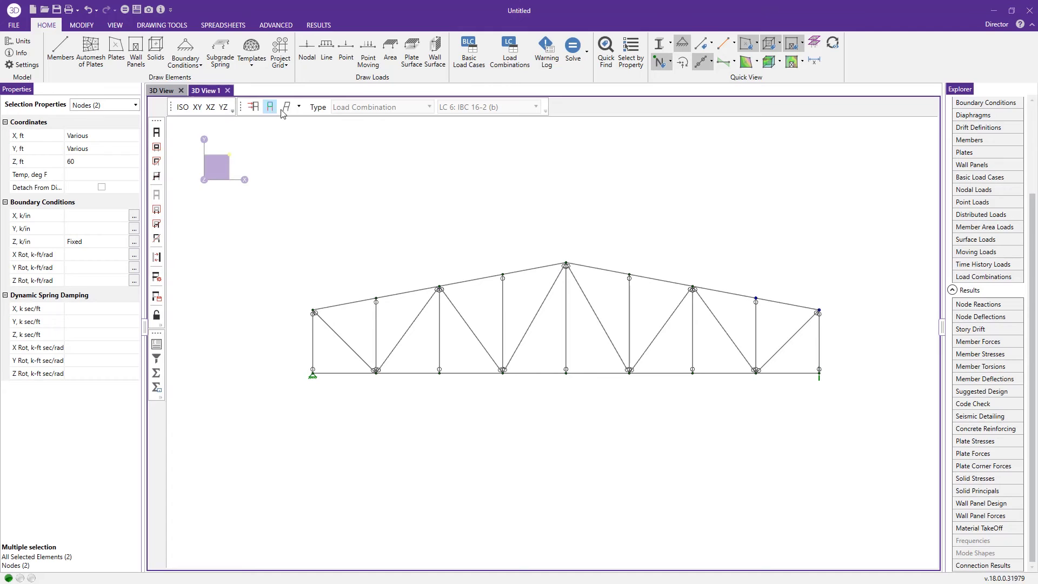
left_click(299, 107)
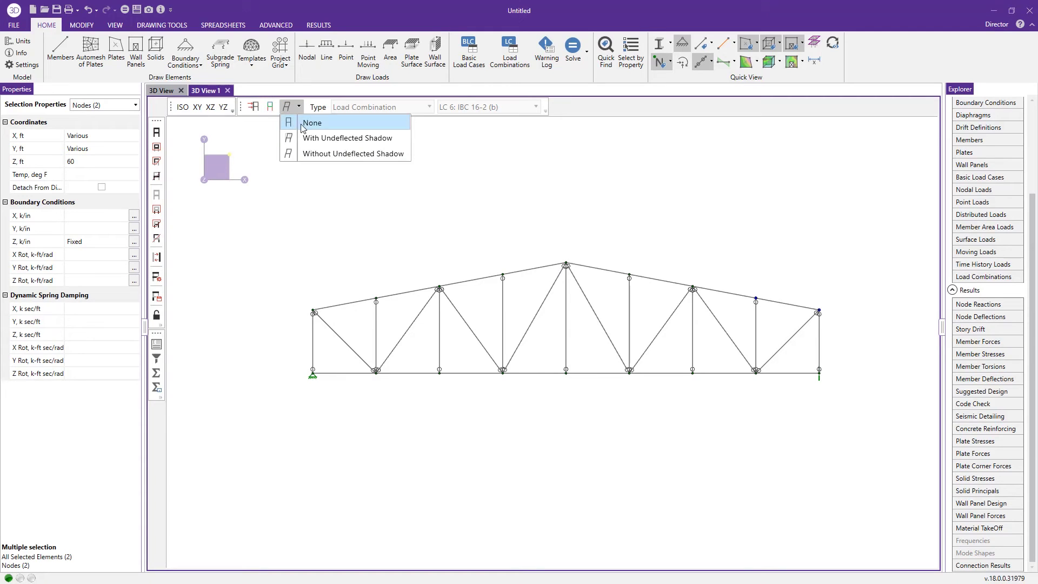
left_click(367, 139)
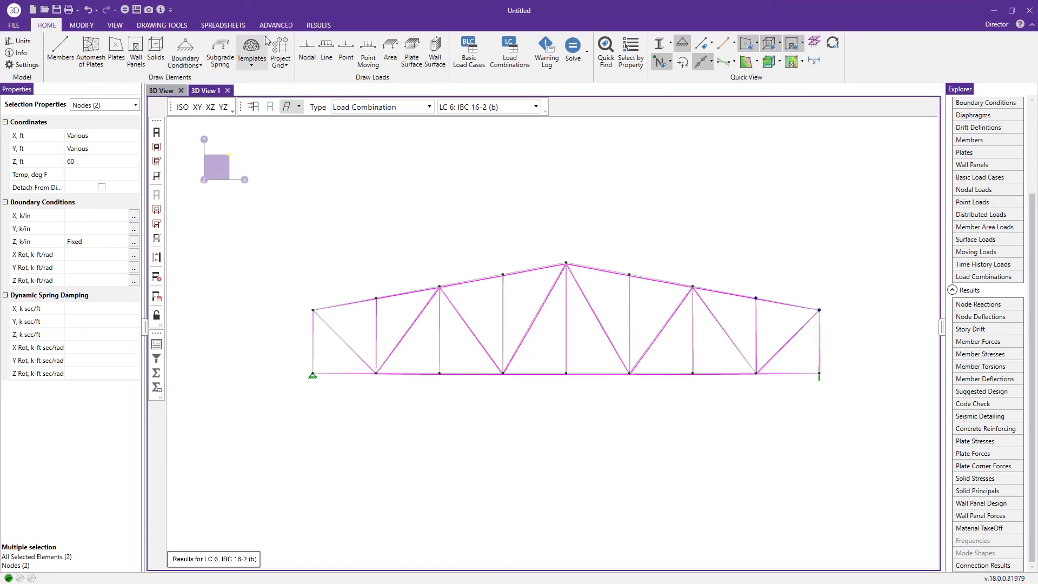
- Set the deflected model's display scale to 128 in the results view settings, keeping the undeflected shadow on
left_click(116, 25)
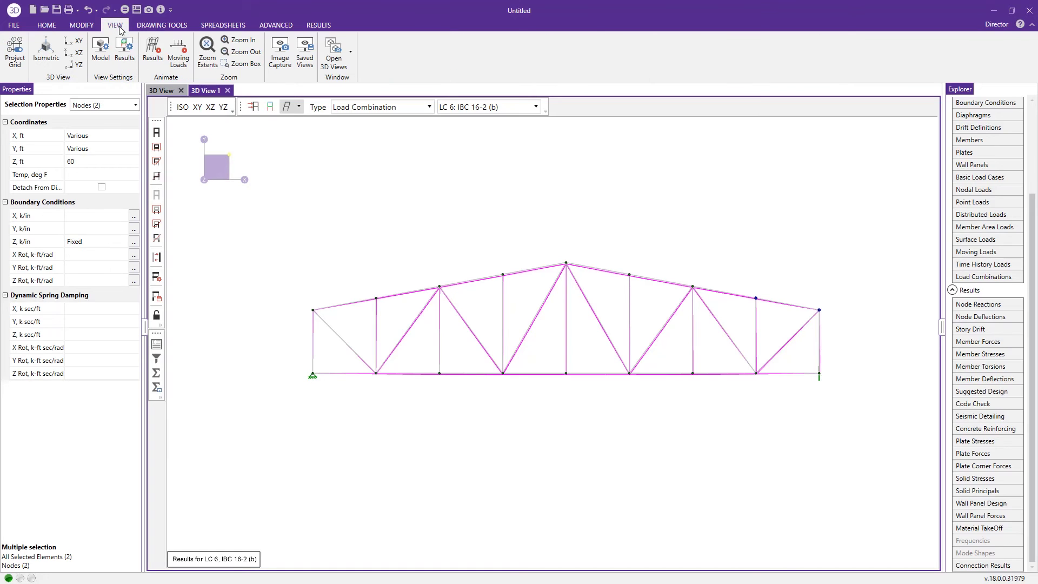
left_click(124, 47)
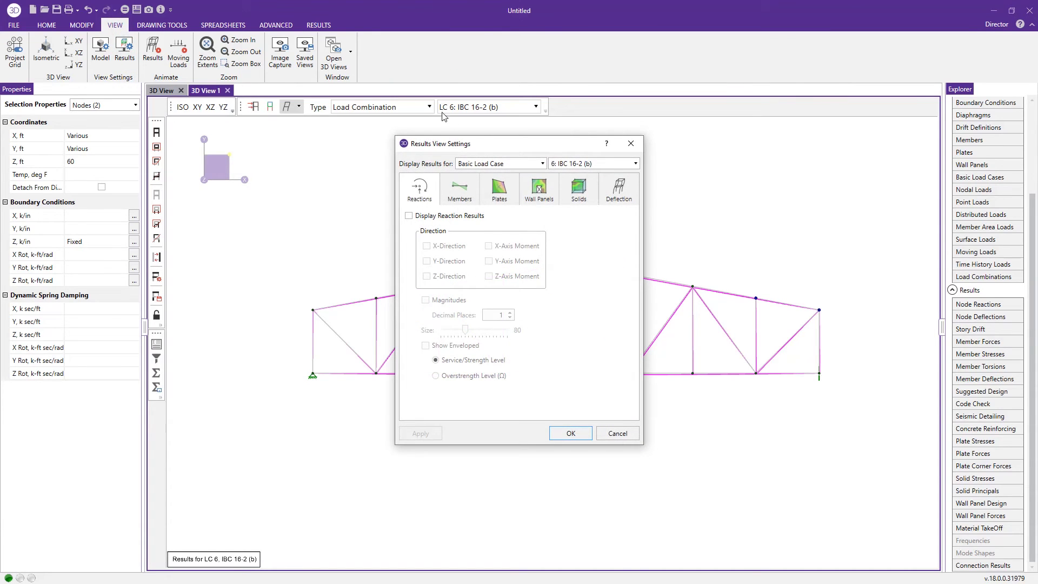
left_click_drag(493, 144, 250, 112)
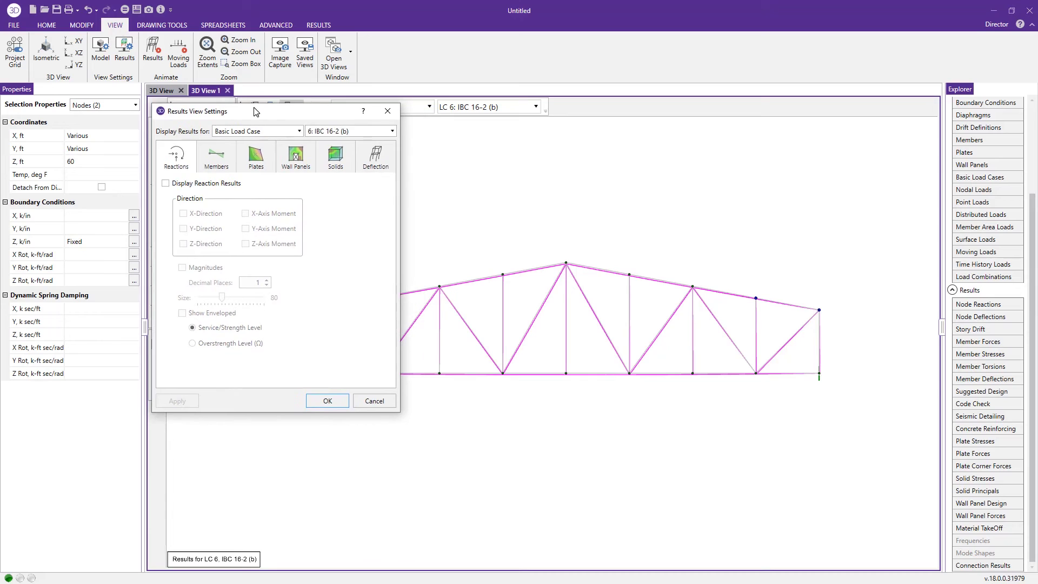
left_click(385, 161)
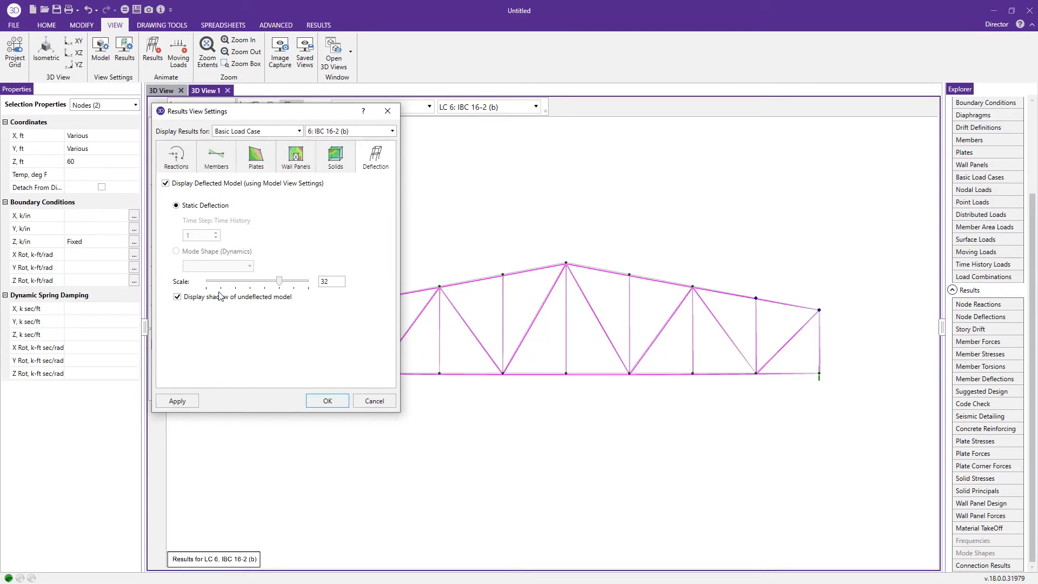
left_click_drag(279, 281, 309, 287)
left_click(327, 400)
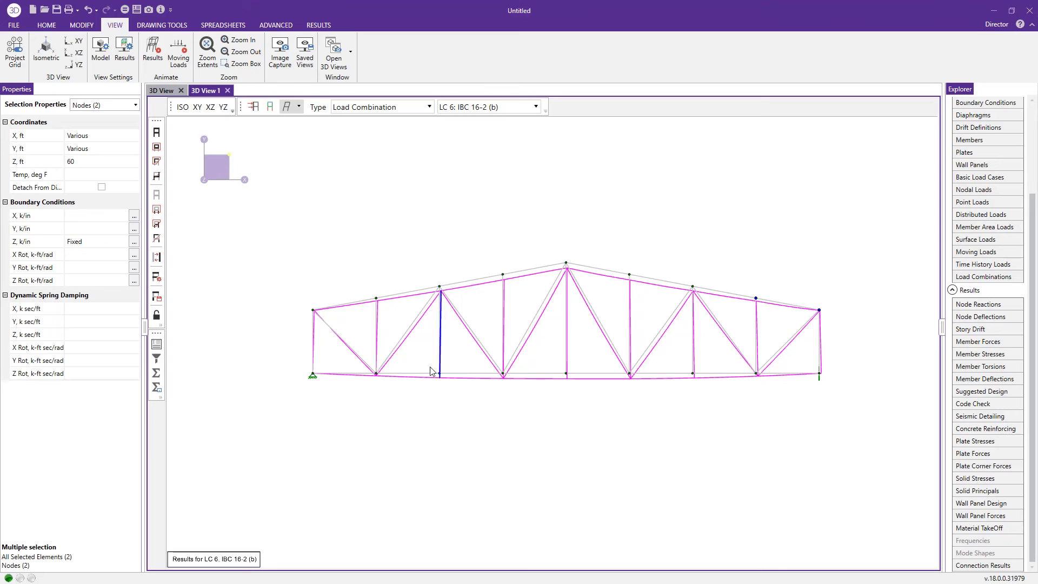
- Turn off the deflected shape and display the y Shear force diagrams on the truss members
scroll(536, 311, "up", 1)
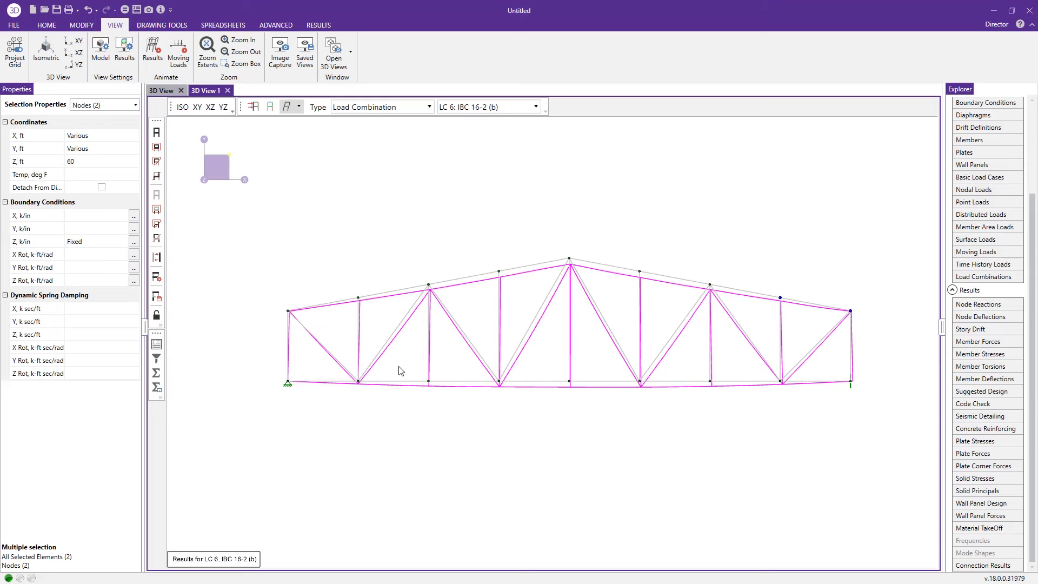
left_click(298, 106)
left_click(303, 121)
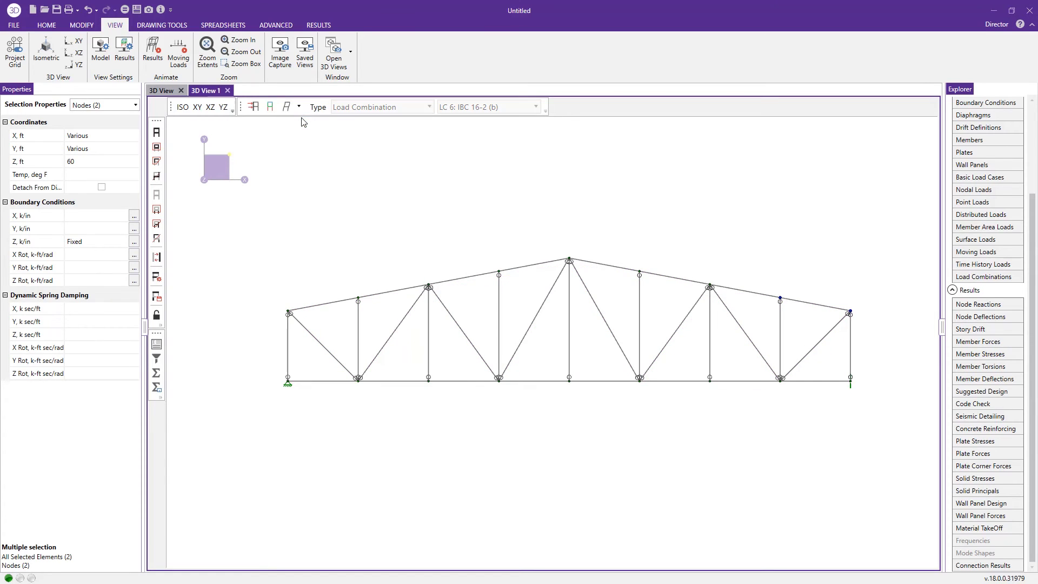
left_click(46, 25)
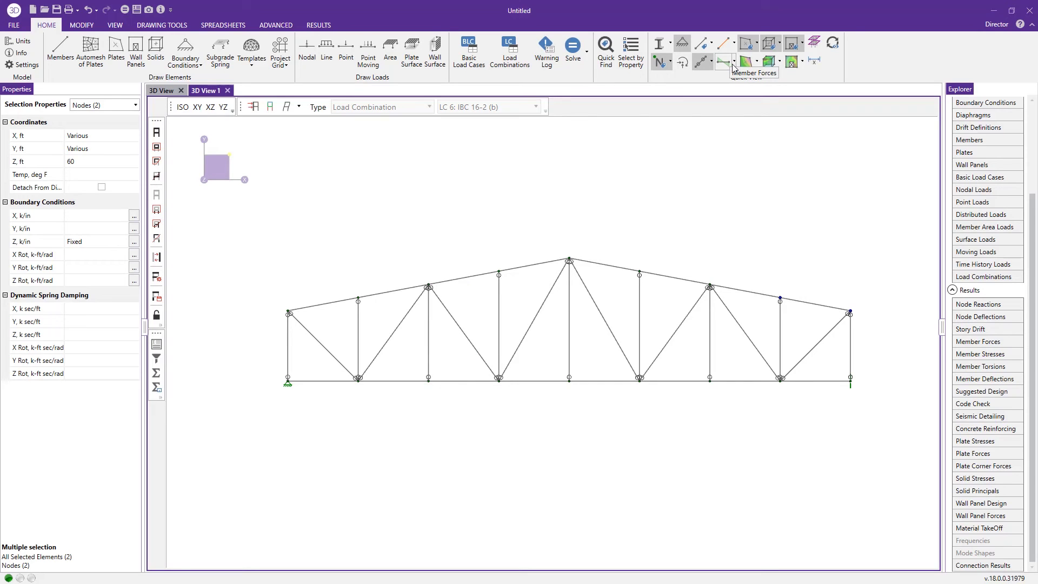
left_click(734, 63)
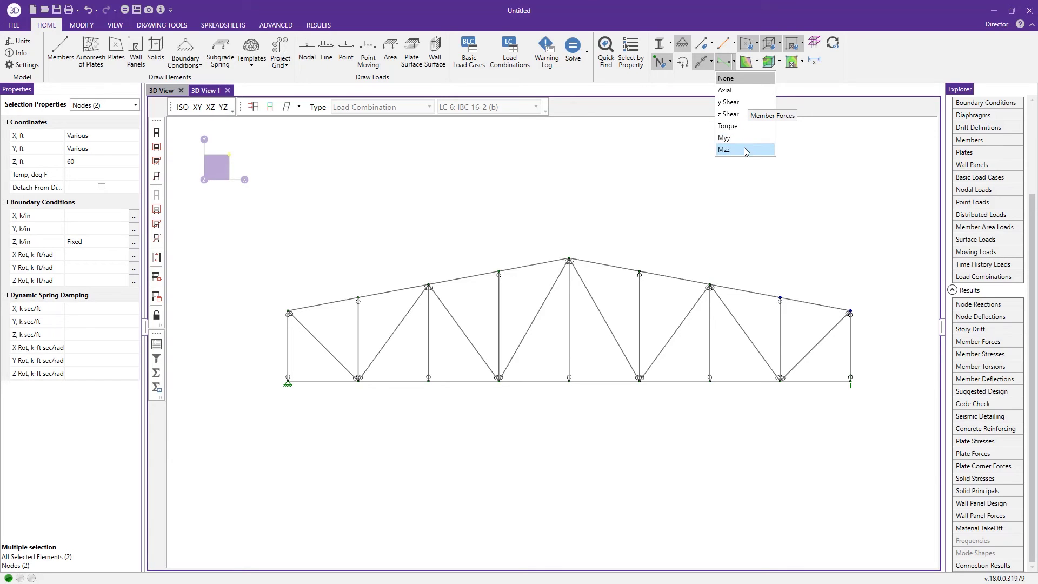
left_click(741, 101)
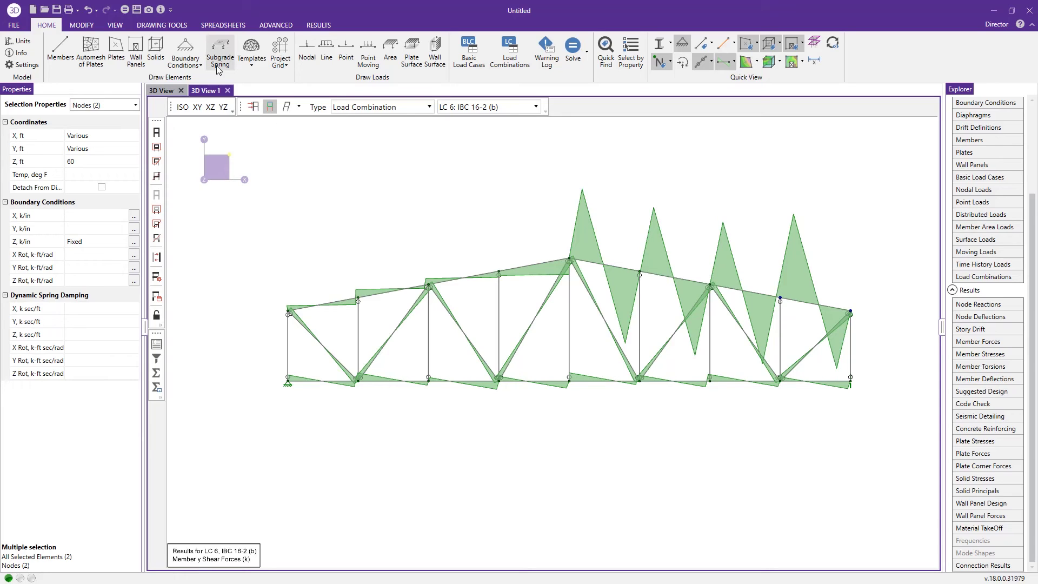
- Turn on magnitudes for the member force diagrams and increase the diagram size
left_click(119, 25)
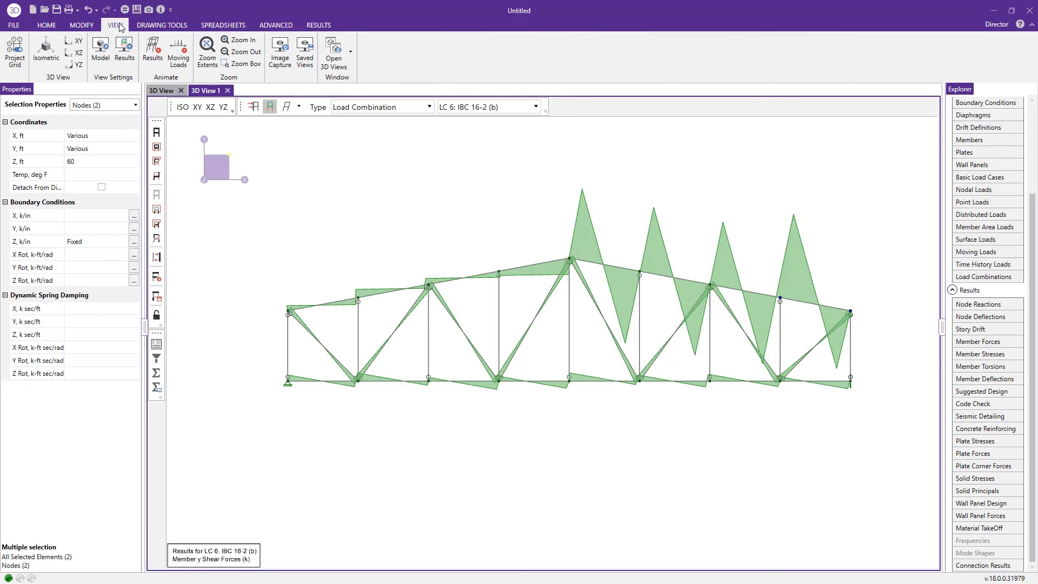
left_click(125, 52)
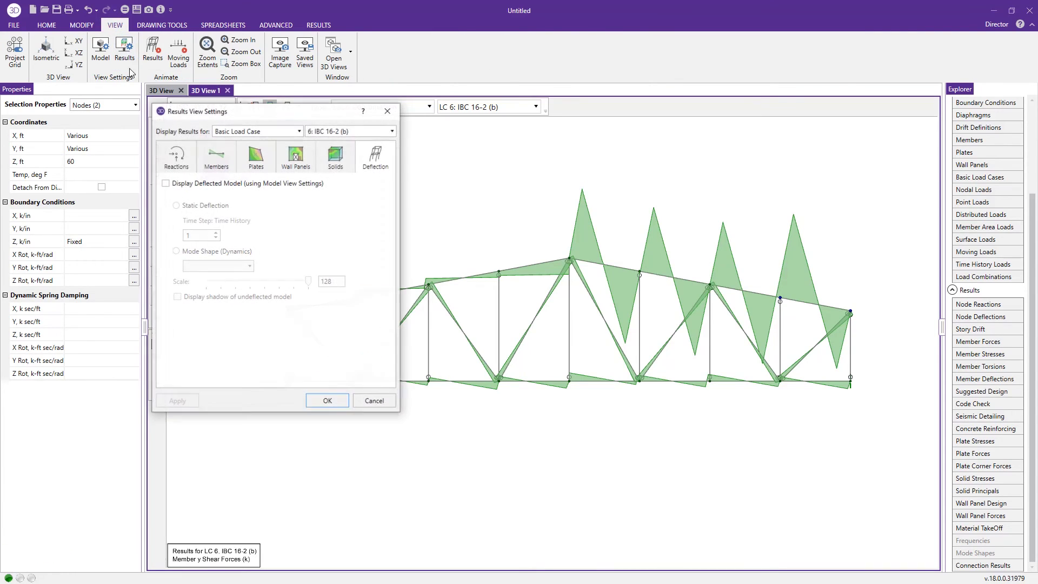
left_click(215, 159)
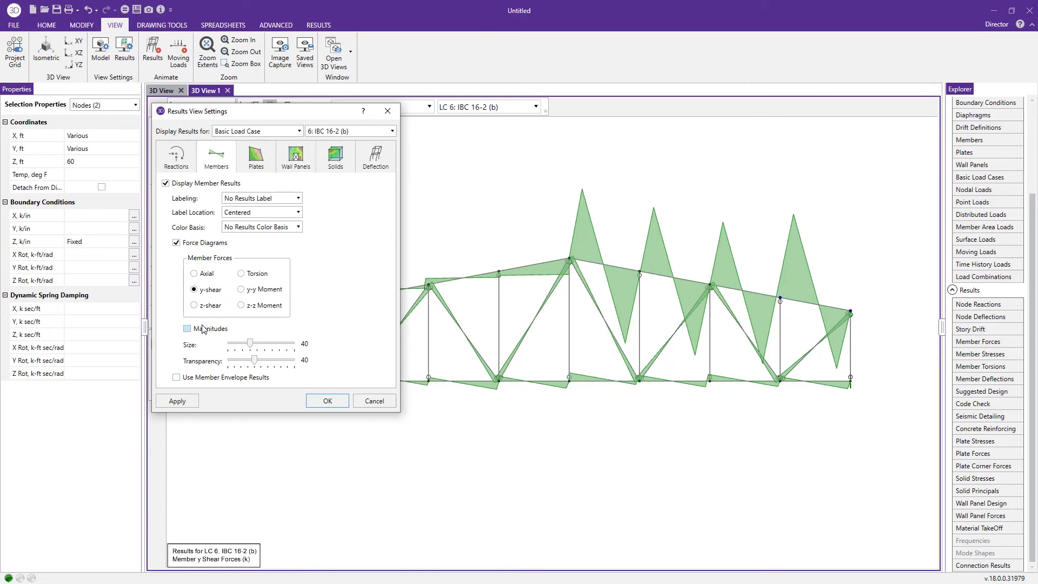
left_click(265, 347)
left_click(328, 400)
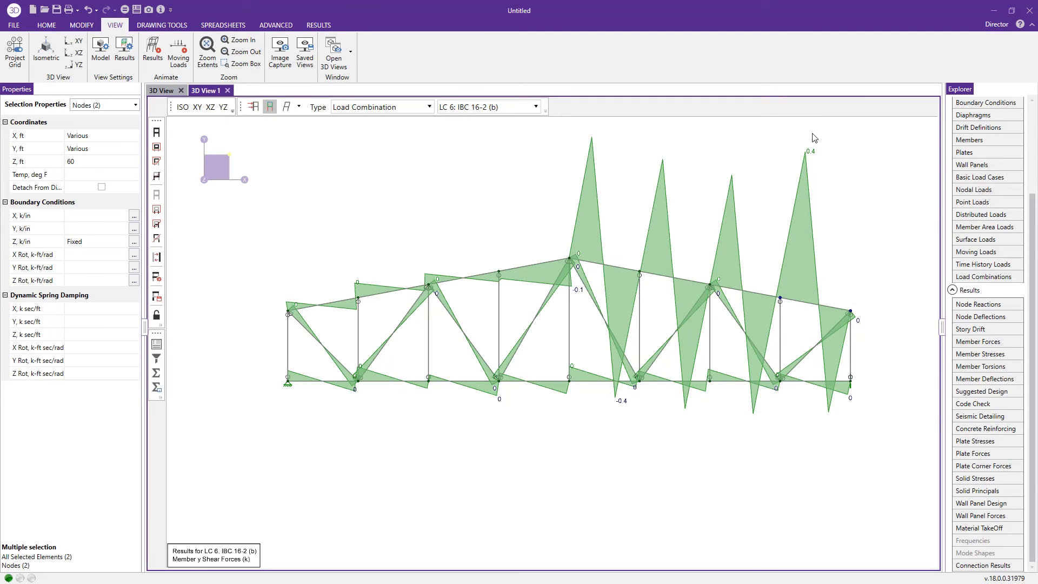
- Display the z bending moment (Mzz) diagrams on the truss members and set the member forces display back to None
key("alt+h")
left_click(729, 63)
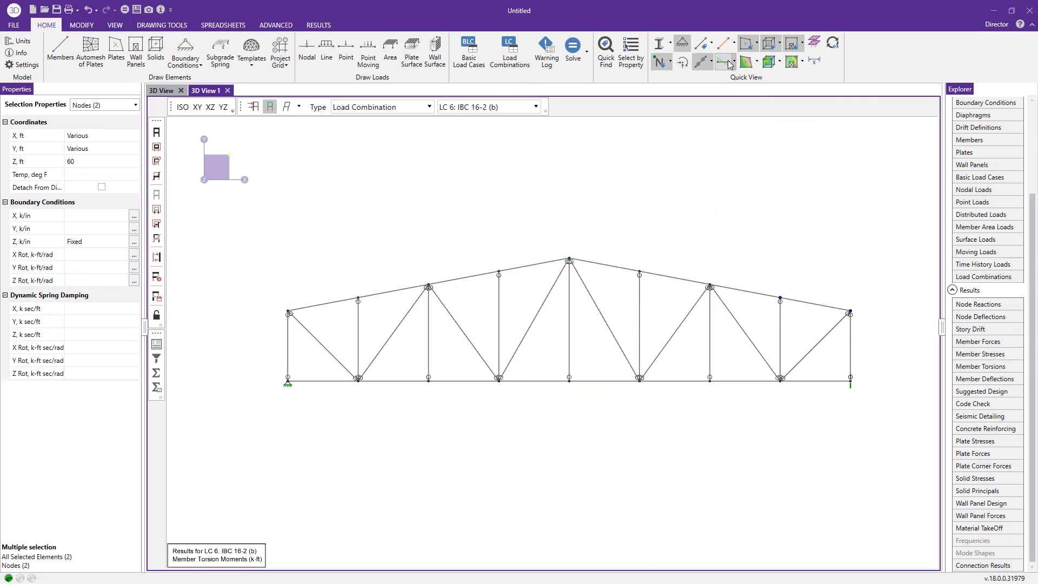
left_click(729, 64)
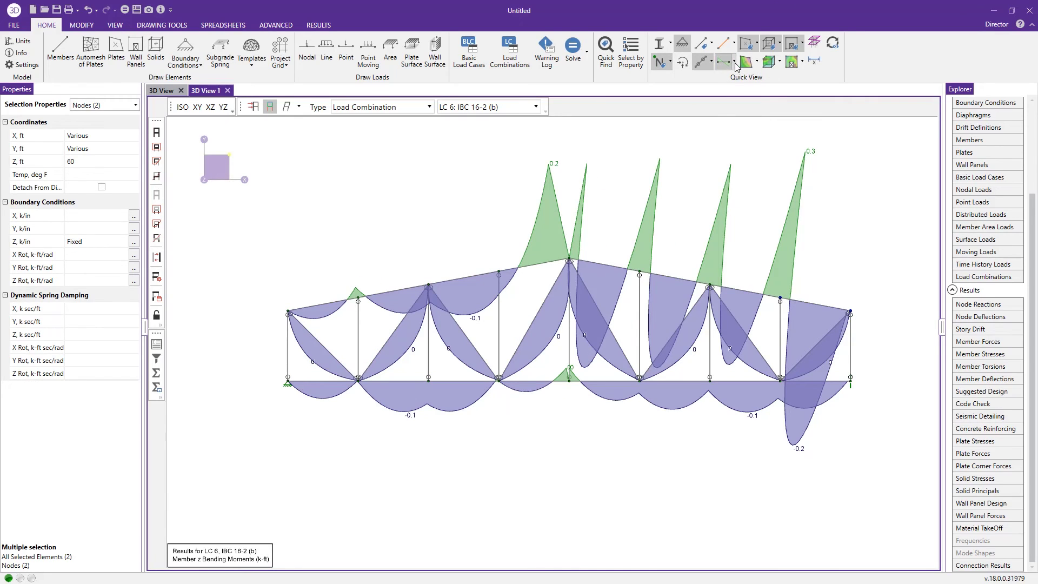
left_click(734, 63)
left_click(735, 75)
- Display the Y Direction reactions at the truss supports and hide them again
left_click(684, 66)
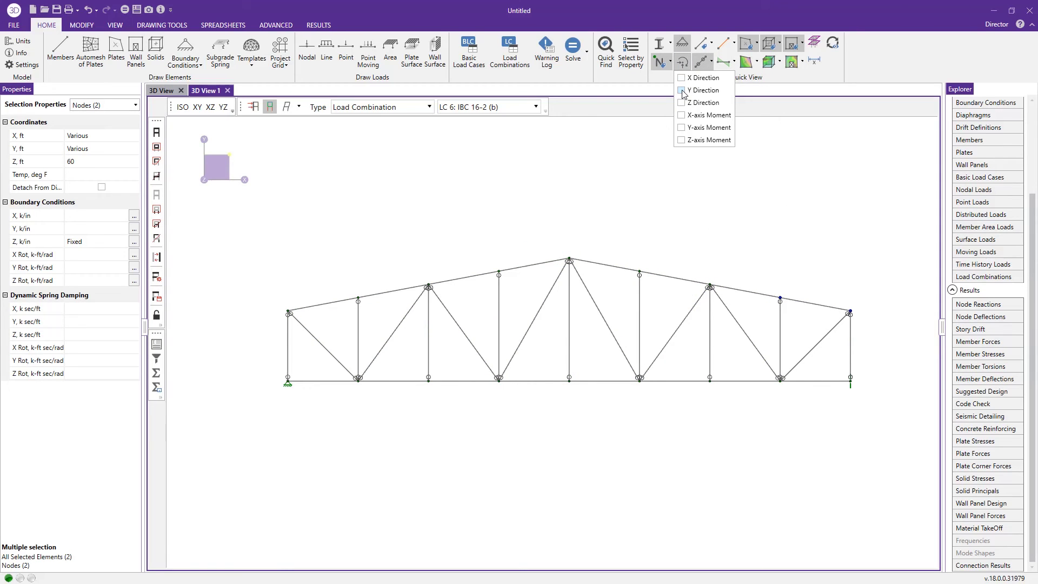
left_click(682, 90)
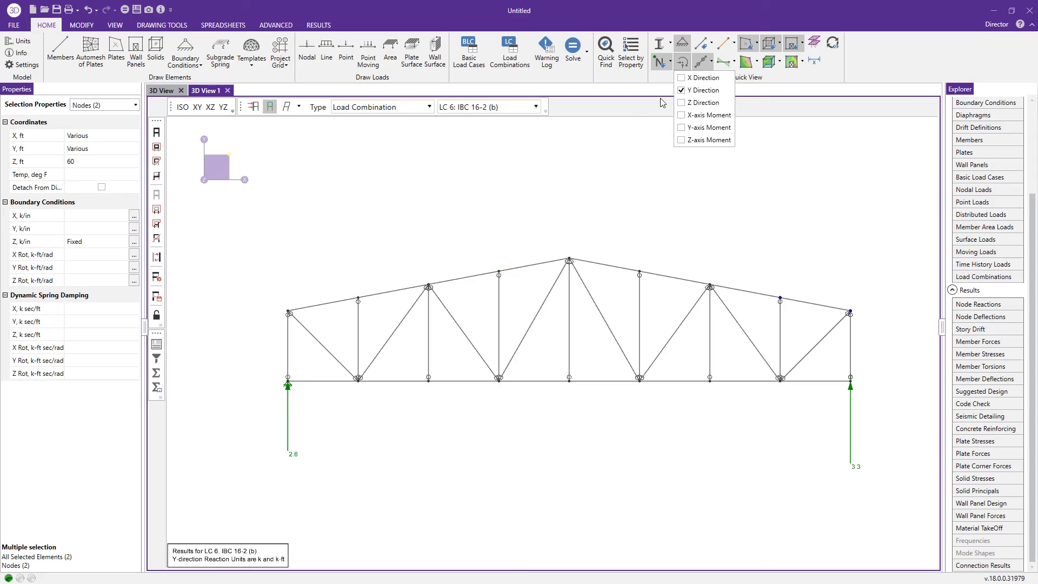
left_click(681, 91)
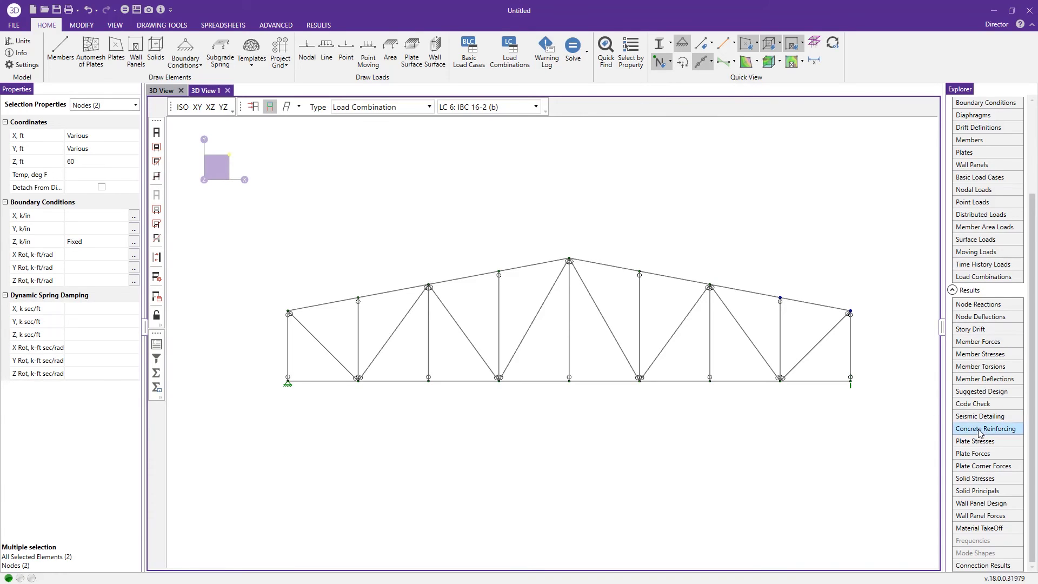
- Open the envelope steel Code Check results and enlarge the table to show all hot rolled members
left_click(997, 404)
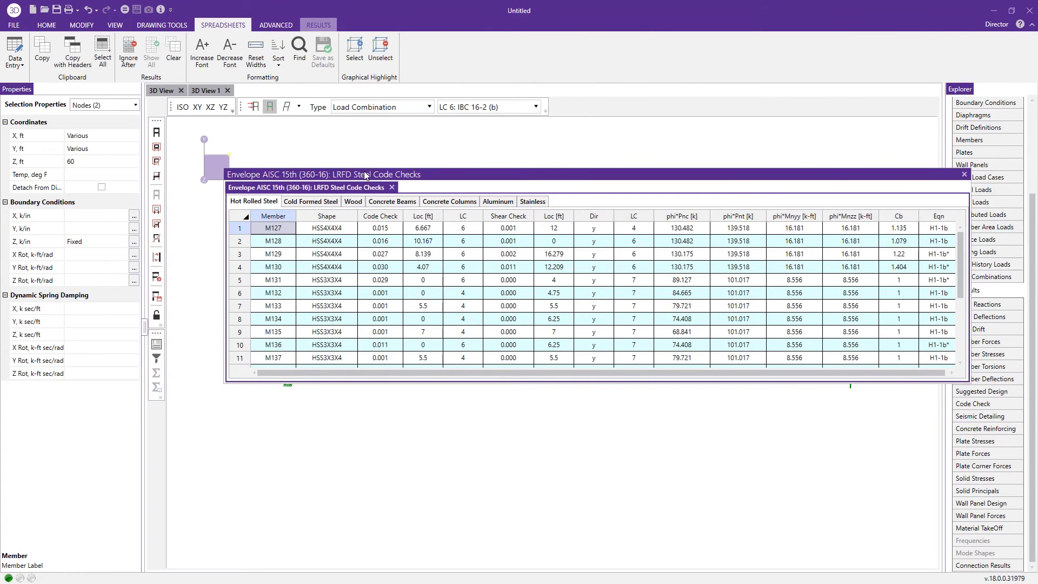
left_click_drag(351, 170, 302, 123)
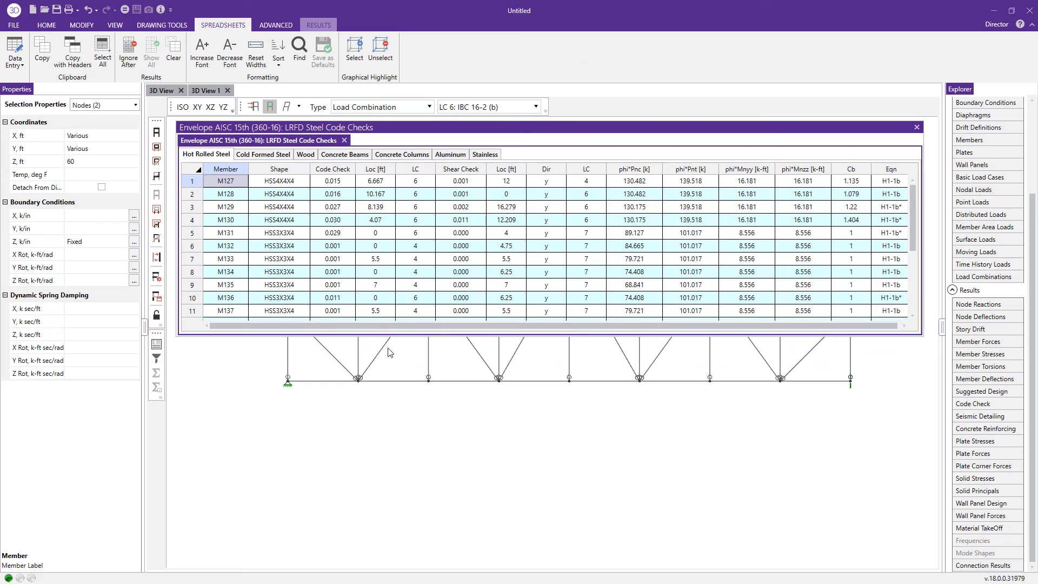
left_click_drag(400, 336, 372, 481)
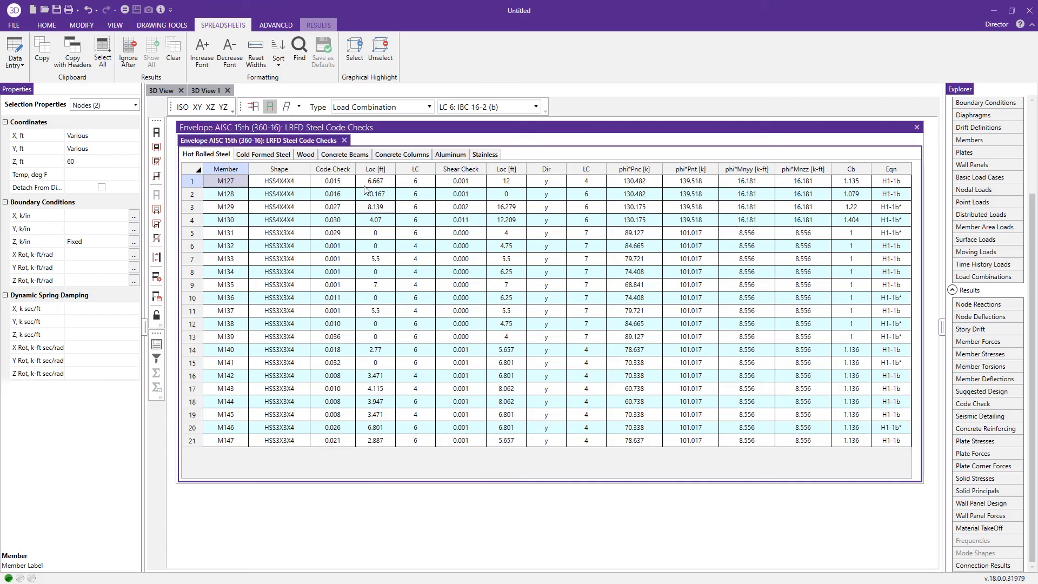
- Sort the hot rolled steel results by Code Check from highest to lowest, review the governing members, and close the table
left_click(347, 172)
right_click(347, 173)
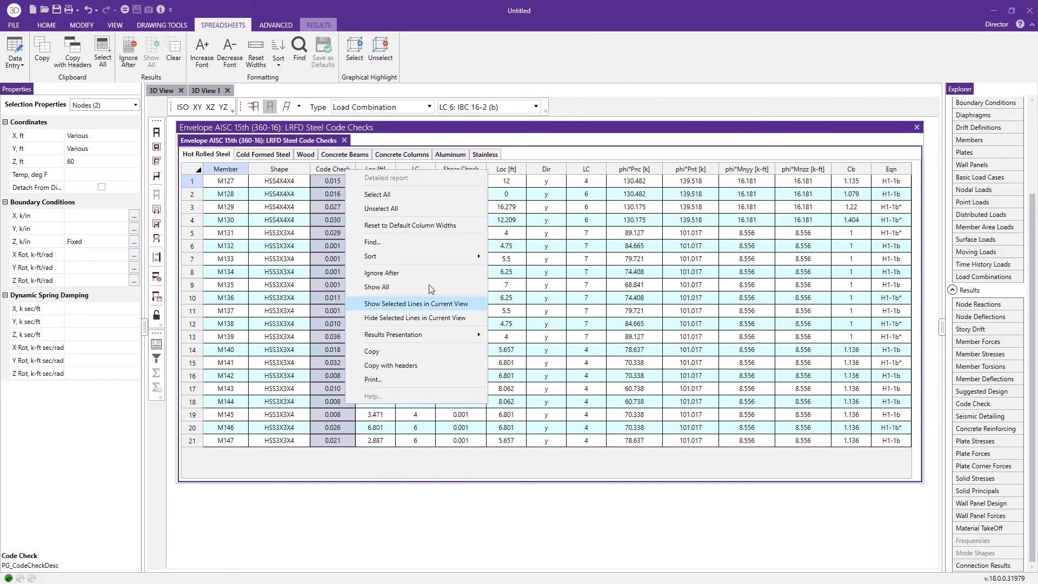
mouse_move(460, 258)
left_click(519, 258)
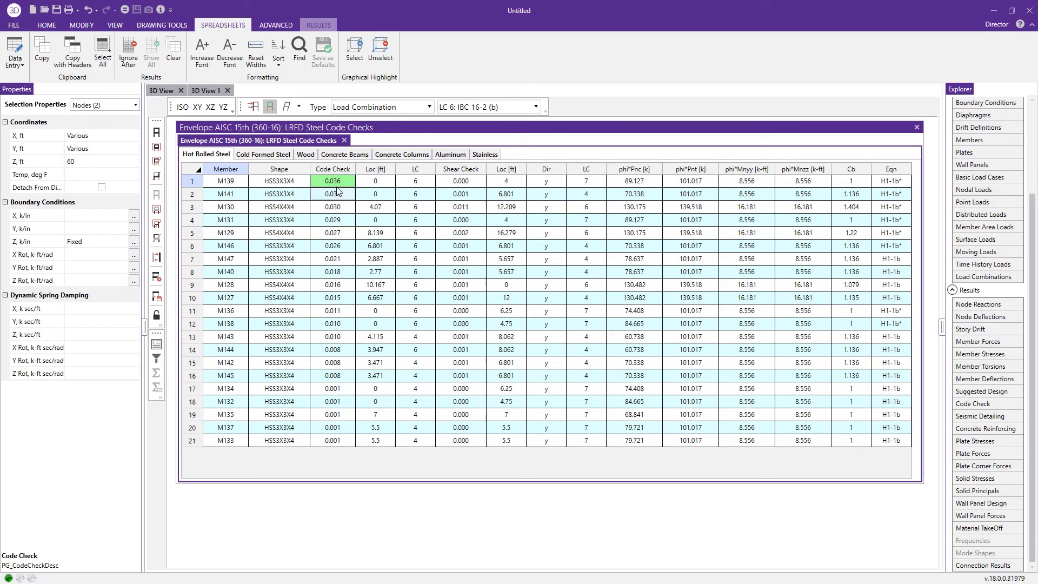
mouse_move(356, 130)
left_mouse_down()
mouse_move(374, 153)
mouse_move(365, 138)
left_mouse_up()
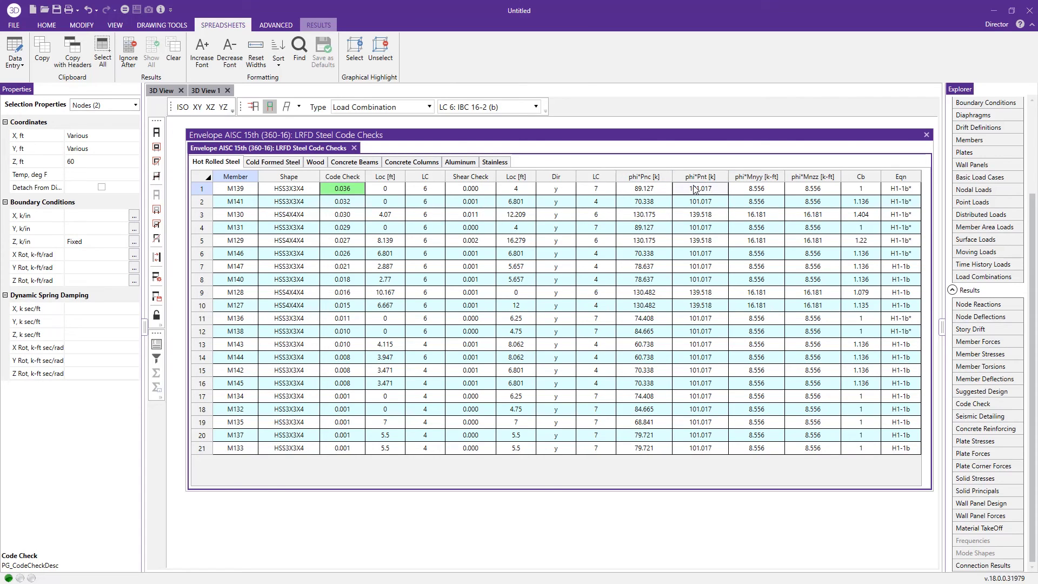
left_click(928, 136)
- Open the Suggested Design results to compare current and suggested shapes for the chord and vert/diag section sets
left_click(979, 391)
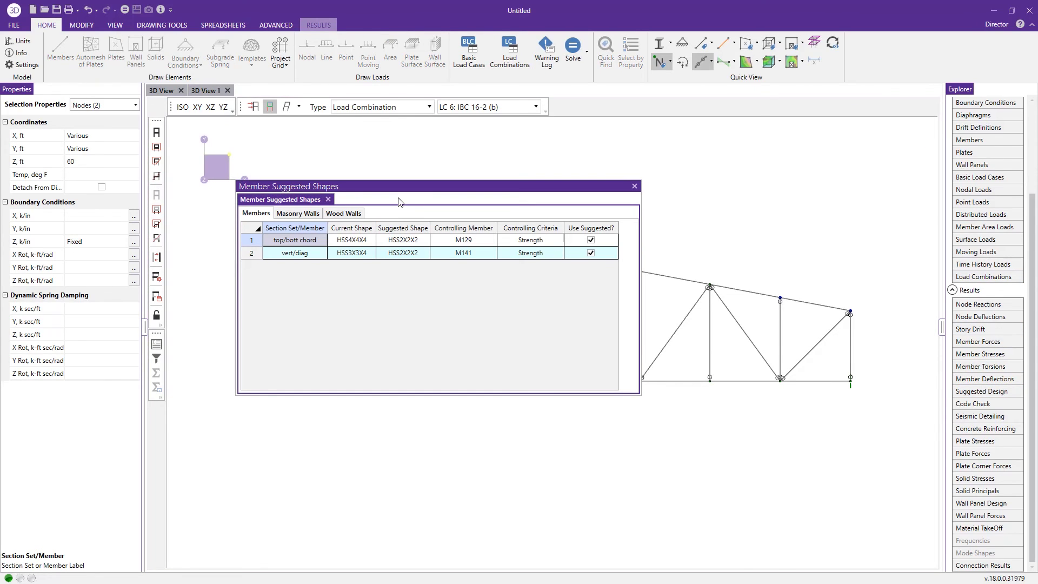
left_click_drag(417, 195, 479, 151)
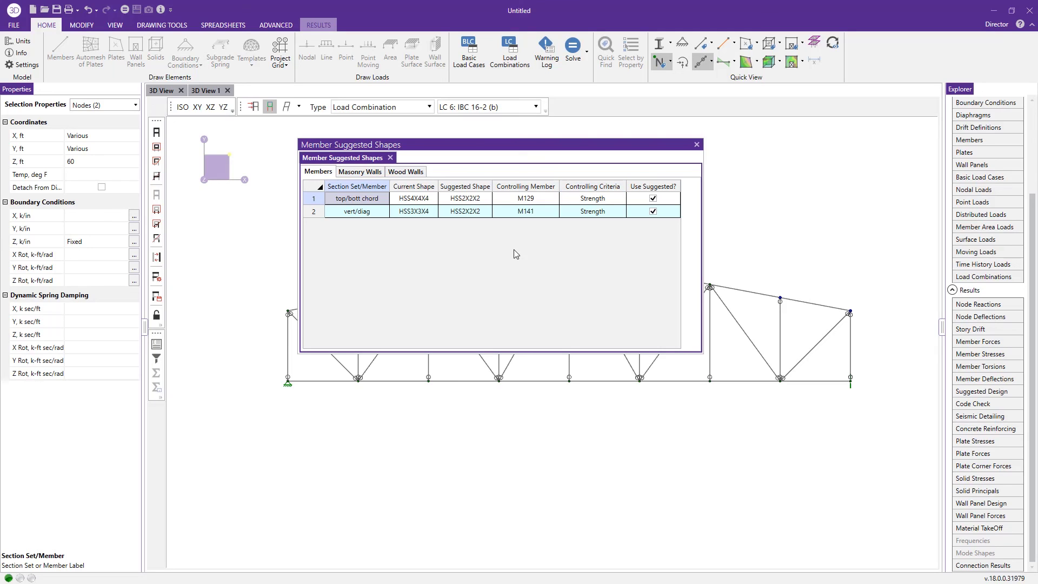
- Check the option to solve again using the suggested shapes, leave it unused, and close the Member Suggested Shapes results
right_click(446, 232)
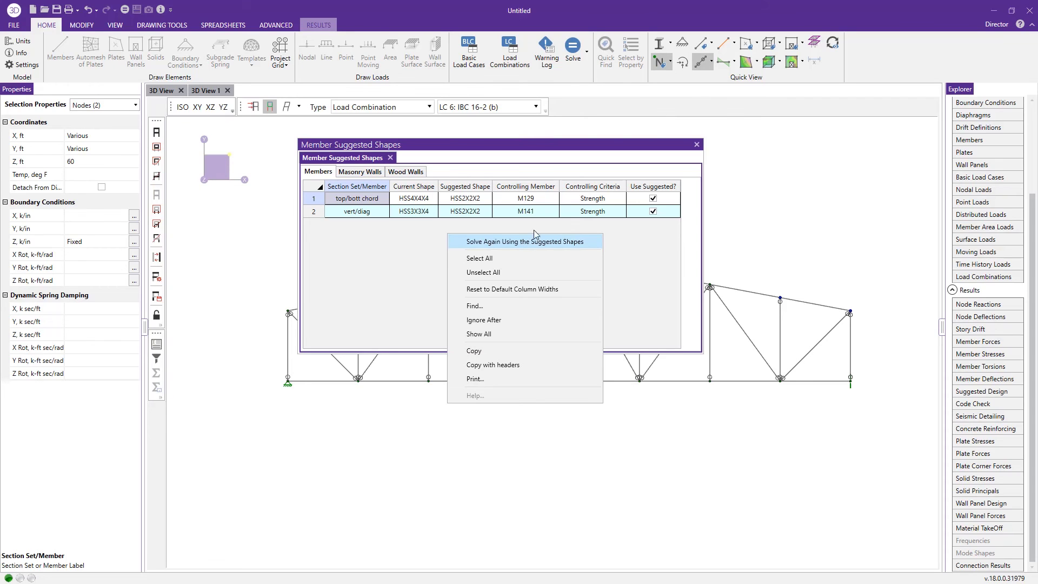
key("Escape")
left_click(696, 145)
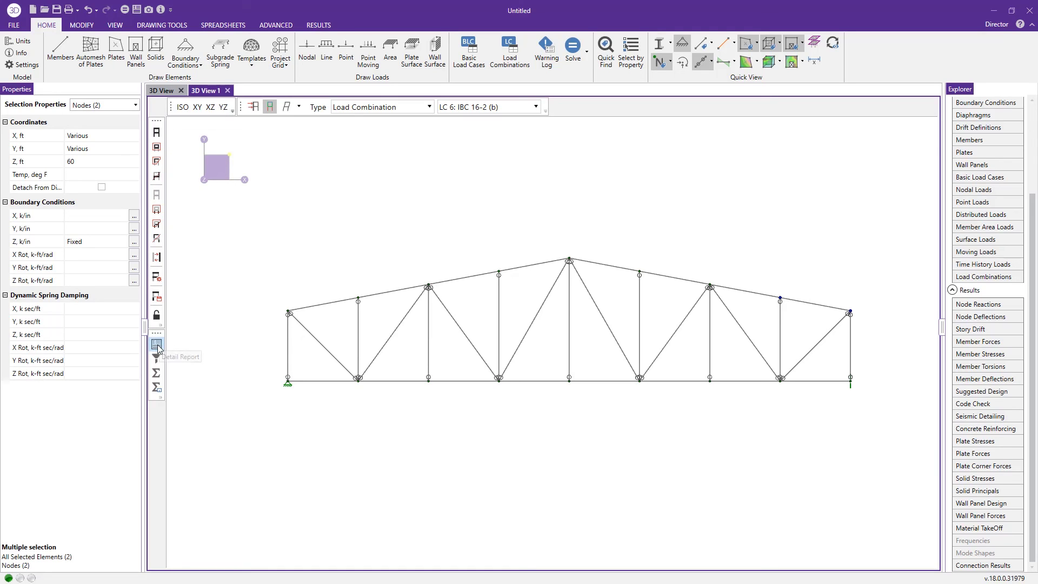
- Open the Detail Report for the left bottom chord member M127, enlarge it, and review its properties and envelope diagrams
left_click(157, 346)
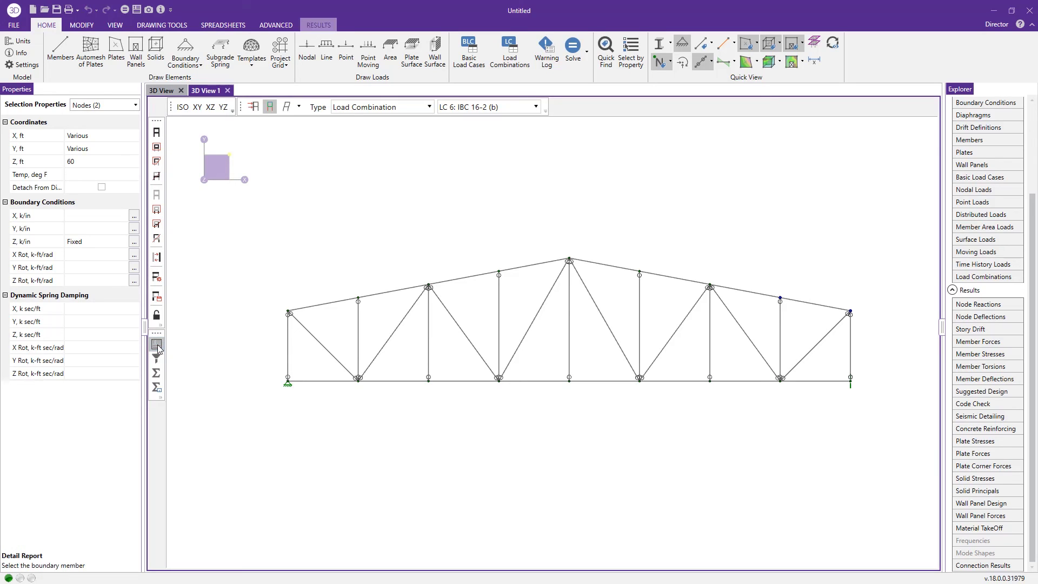
left_click(407, 382)
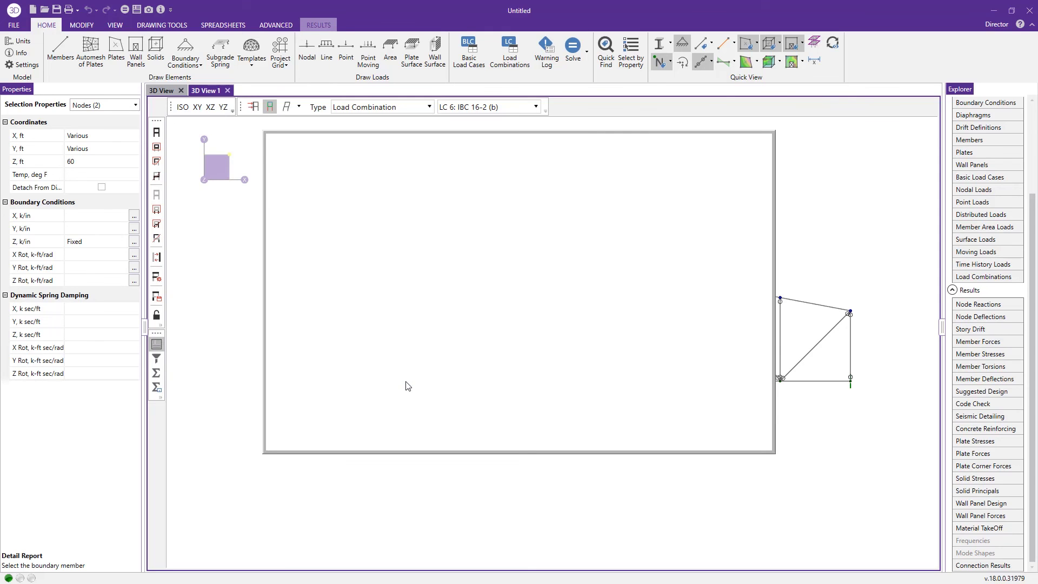
double_click(443, 129)
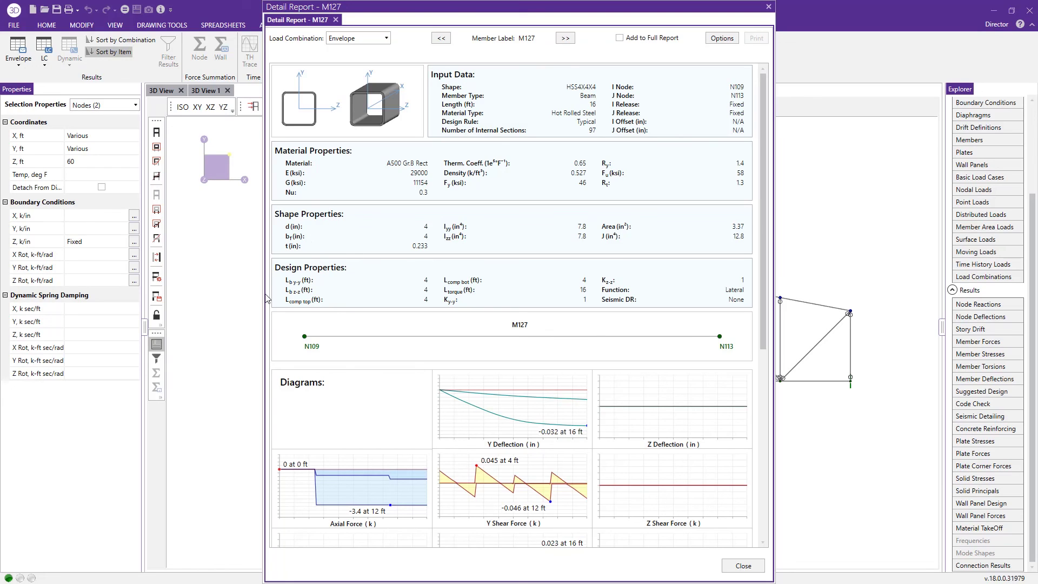
scroll(386, 267, "down", 1)
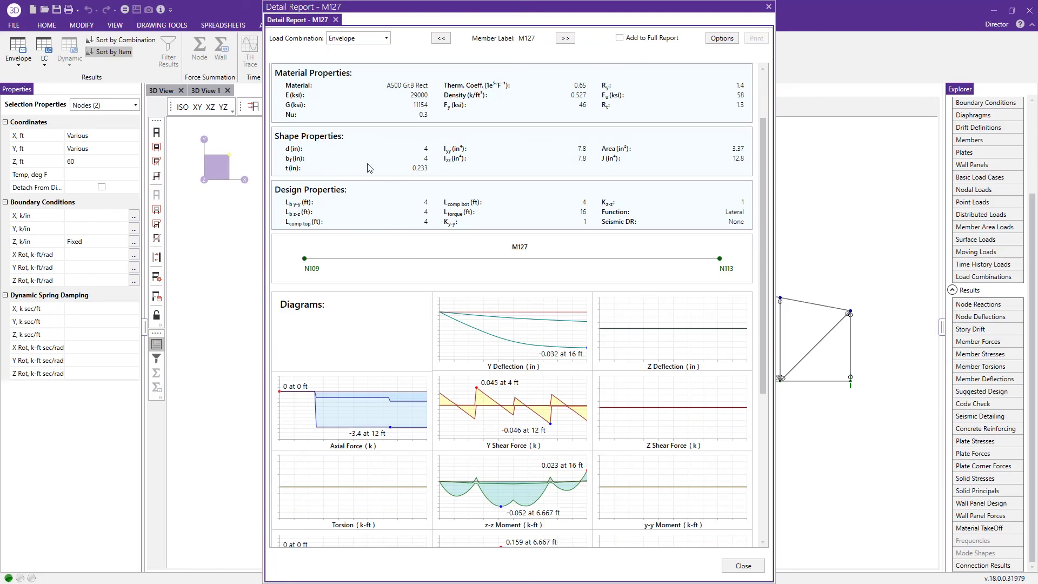
scroll(424, 294, "down", 1)
scroll(424, 294, "down", 1)
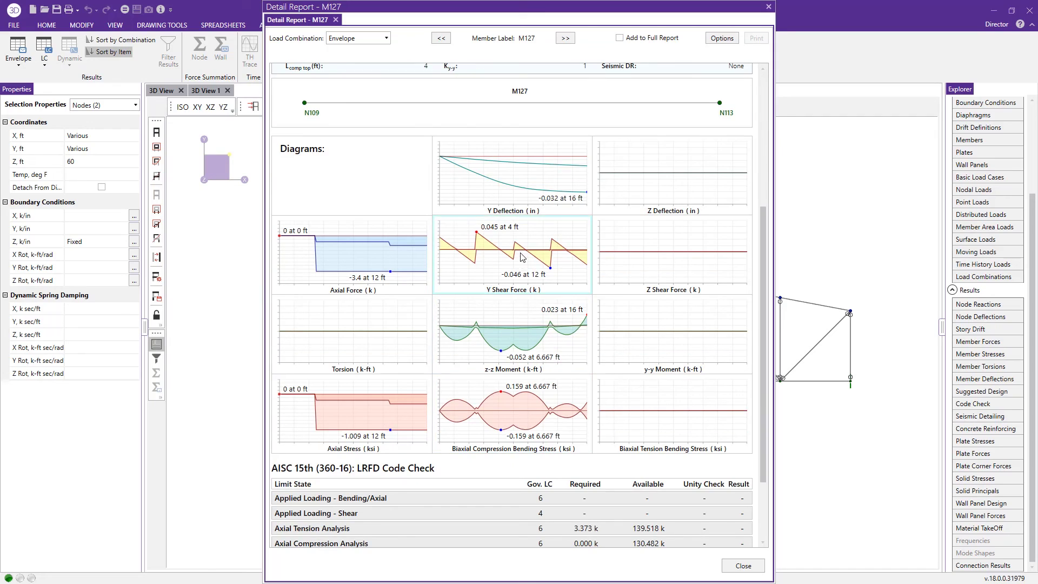
- Enlarge the member's z-z Moment diagram, show it for LC 6: IBC 16-2 (b), and close it
left_click(516, 317)
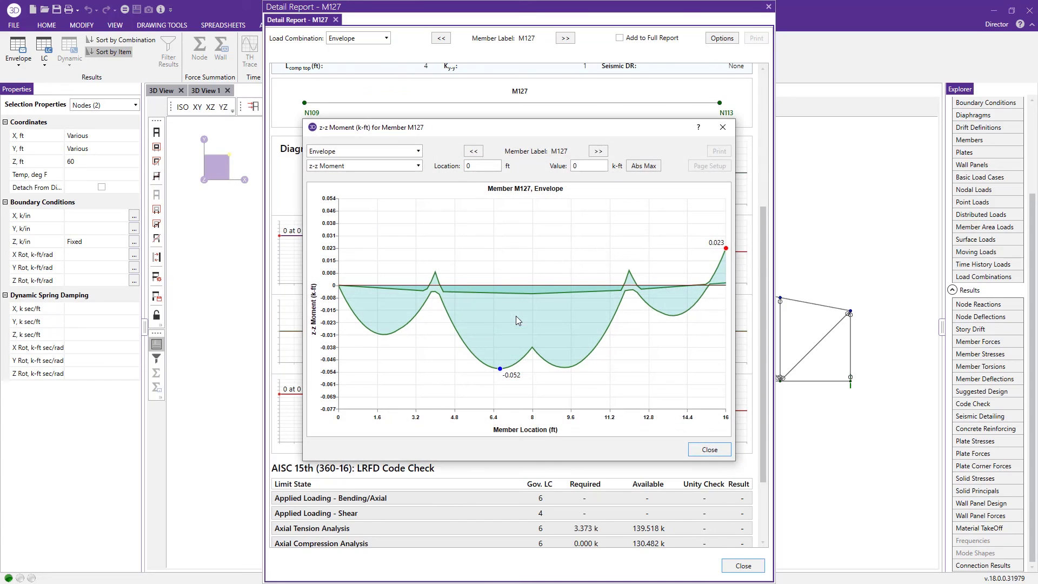
left_click(419, 151)
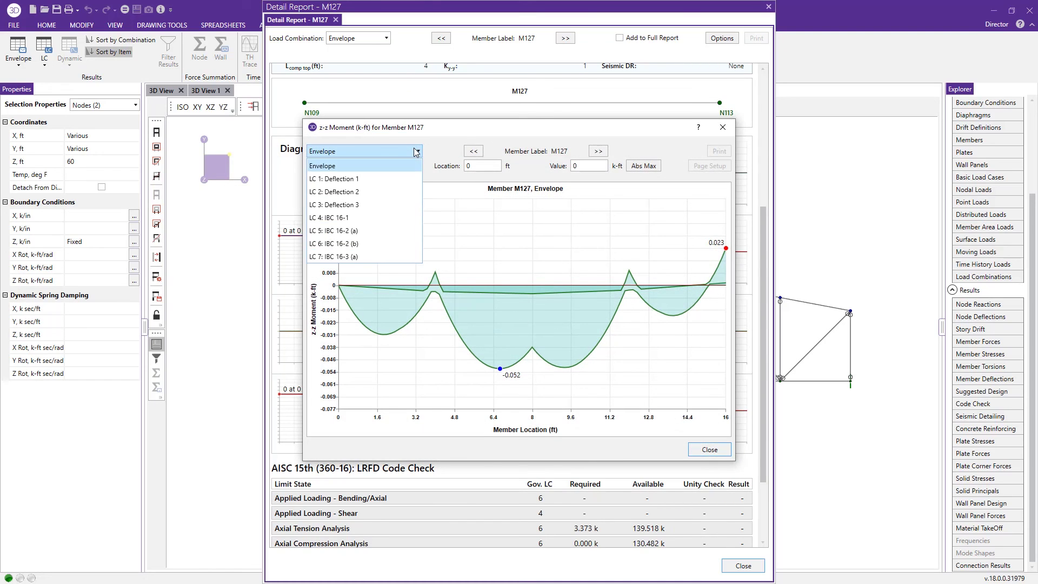
left_click(381, 242)
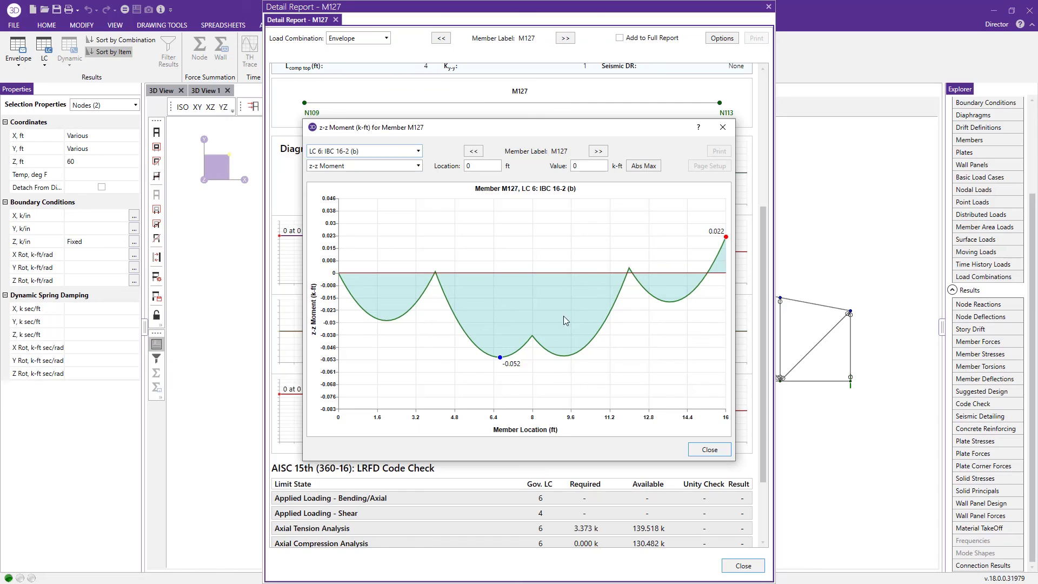
left_click(722, 127)
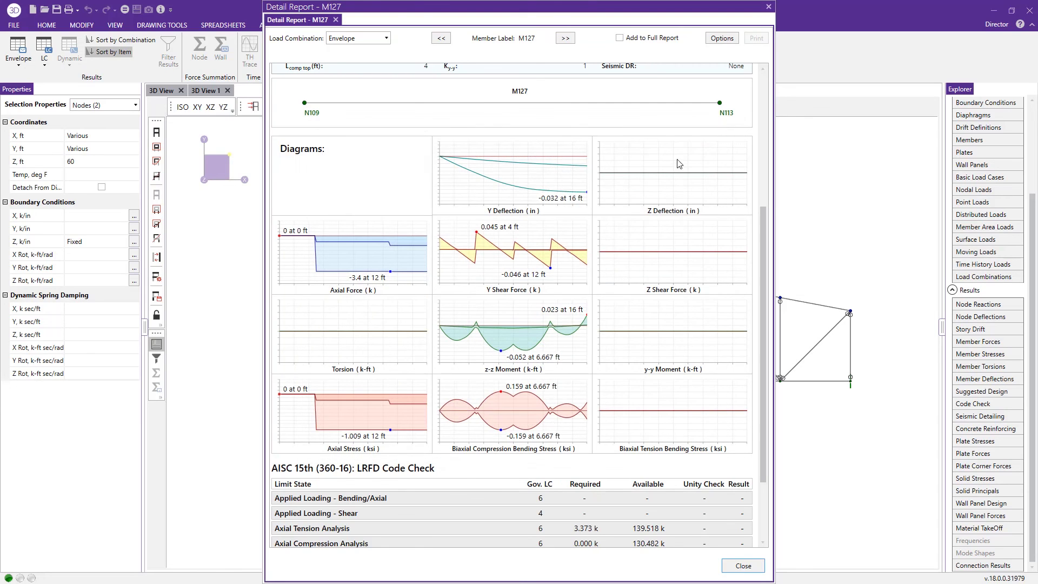
- Expand the Bending & Axial Interaction Check in the report's LRFD code check, review its calculation, and collapse it again
scroll(577, 394, "down", 3)
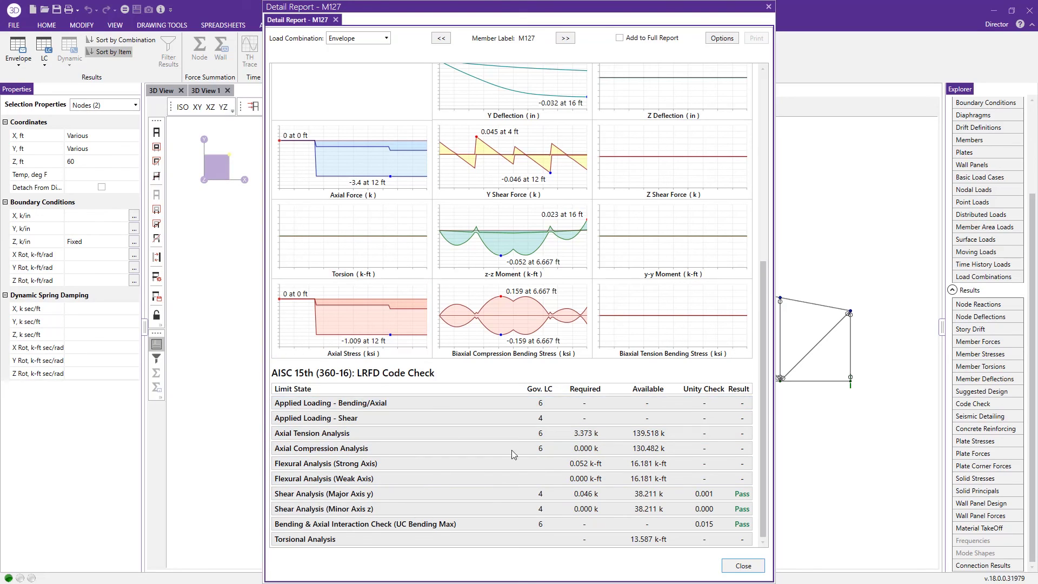
left_click(714, 524)
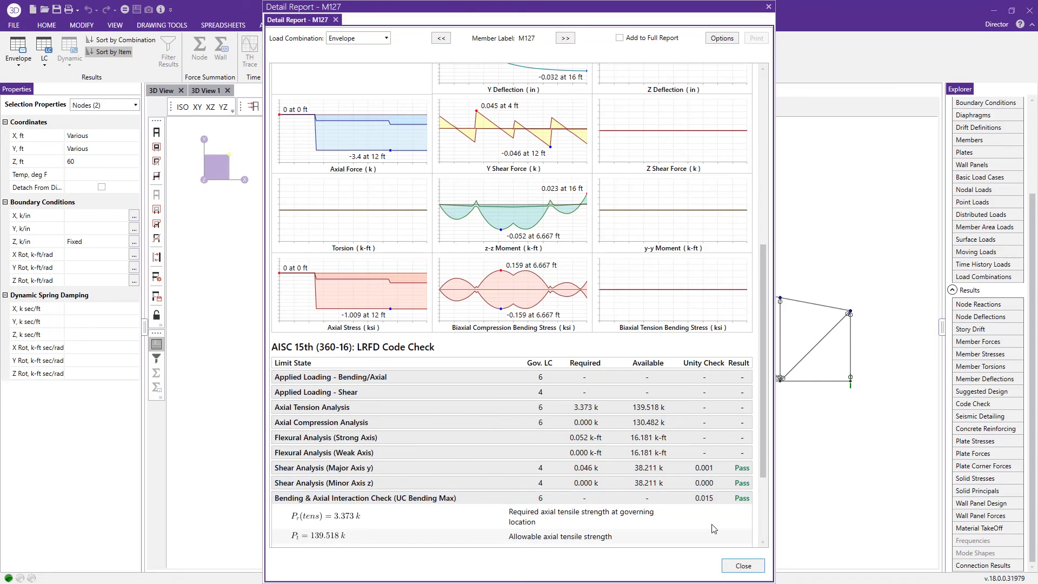
scroll(427, 438, "down", 4)
scroll(429, 442, "down", 1)
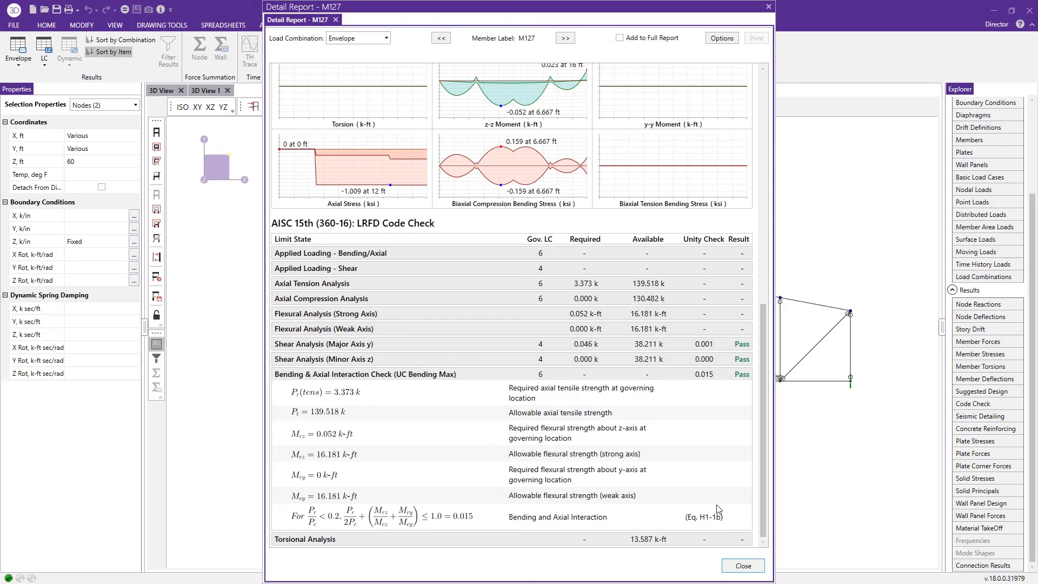
left_click(691, 378)
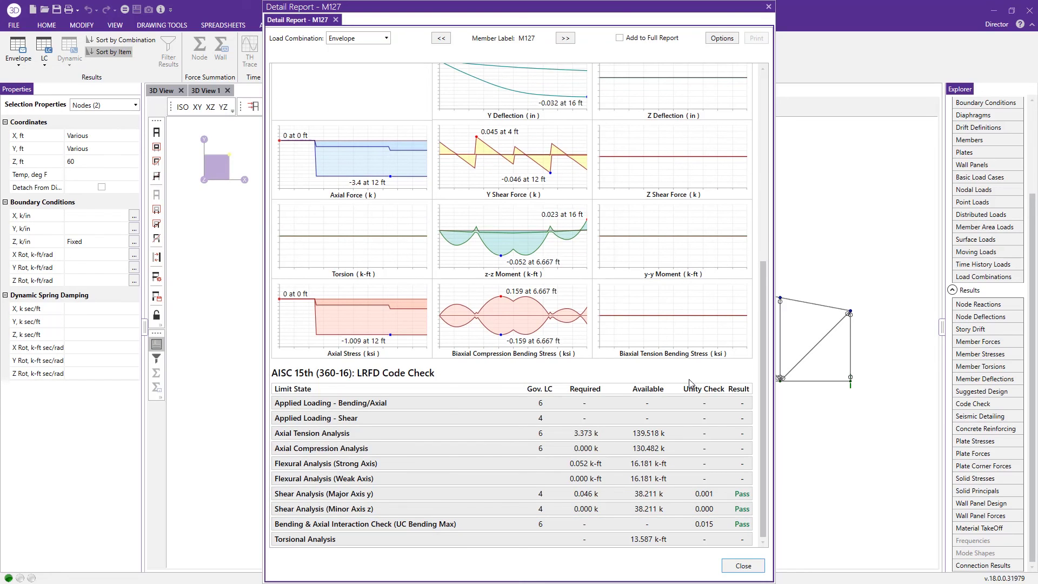